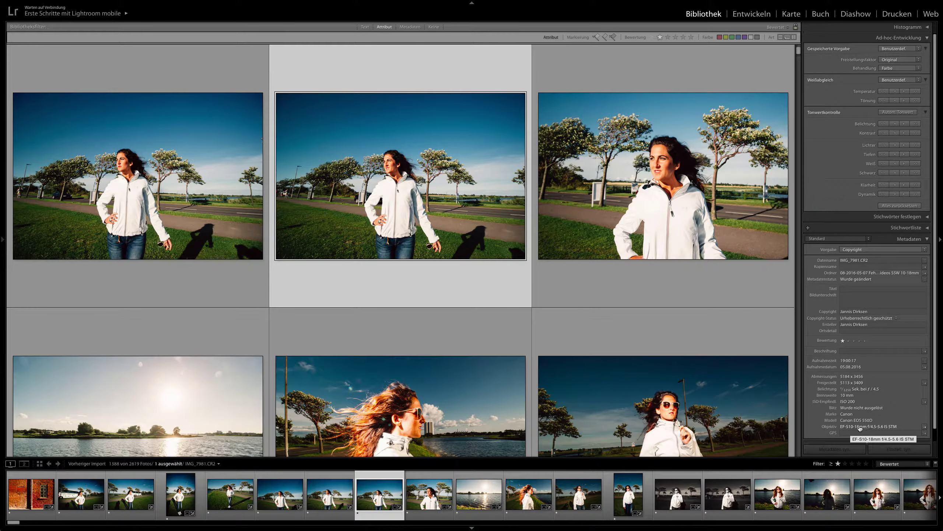
Step: Open the black-and-white portrait IMG_7995.CR2 from the library grid in the Develop module
scroll(616, 330, down, 1)
scroll(616, 330, down, 6)
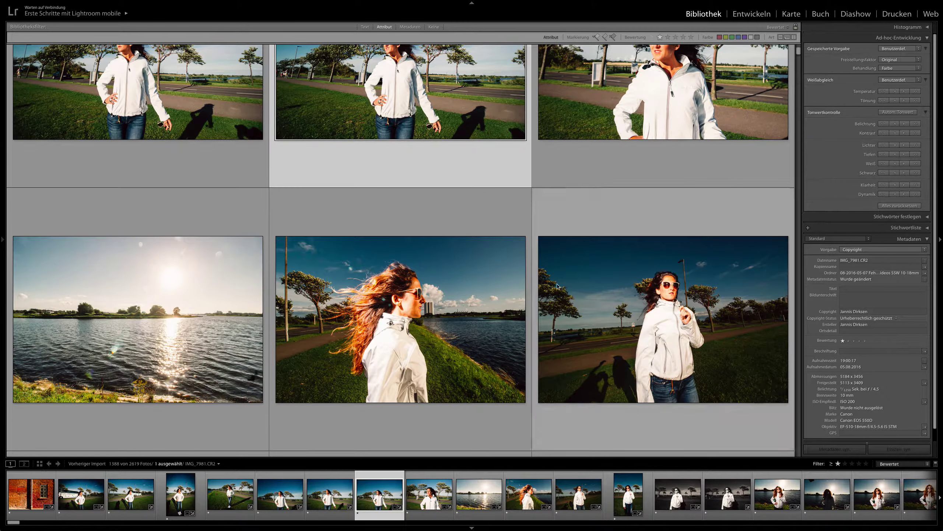
scroll(557, 286, down, 10)
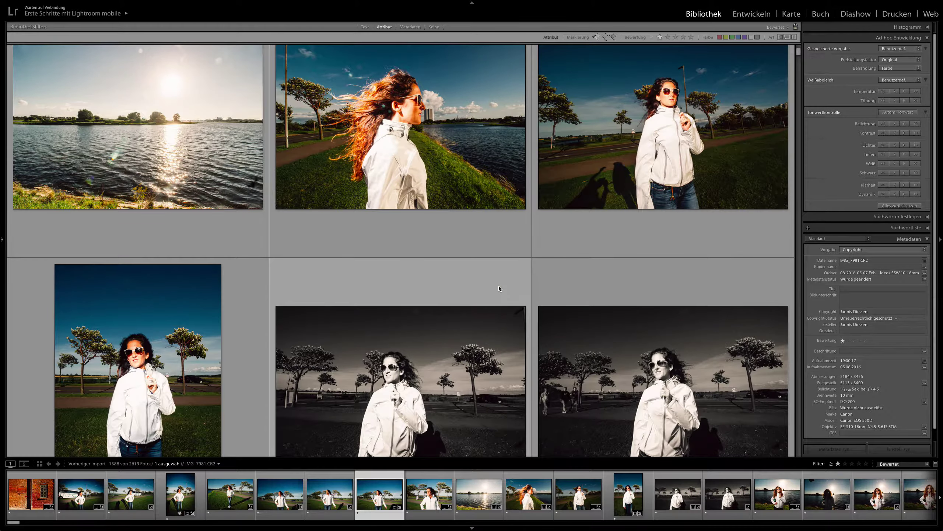
scroll(499, 286, down, 5)
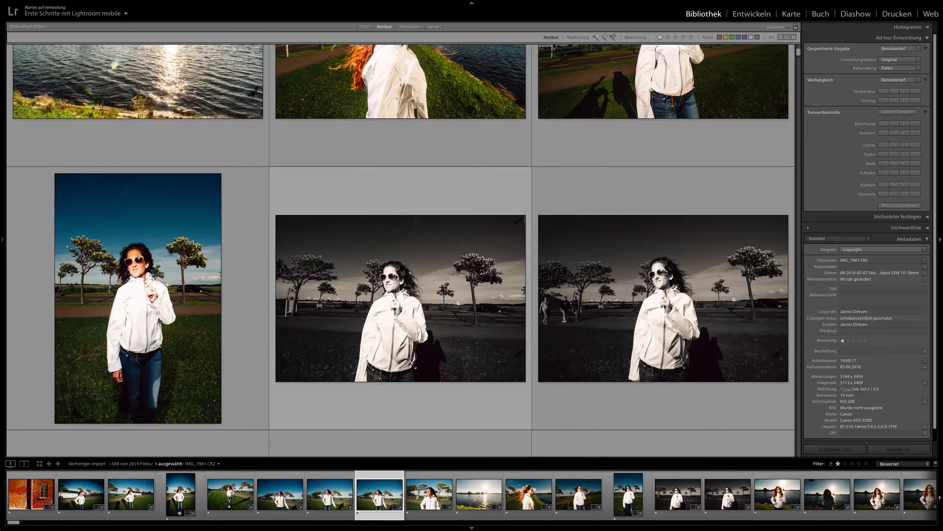
click(385, 287)
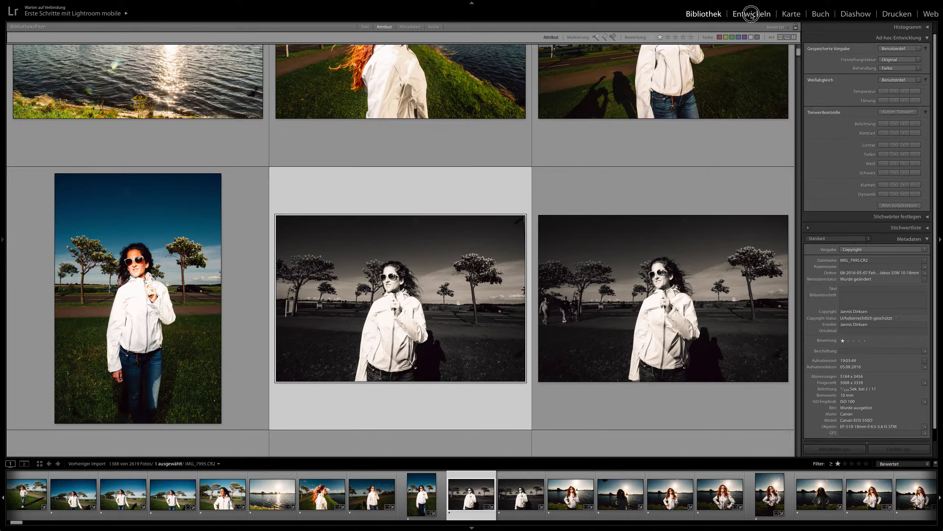
click(750, 15)
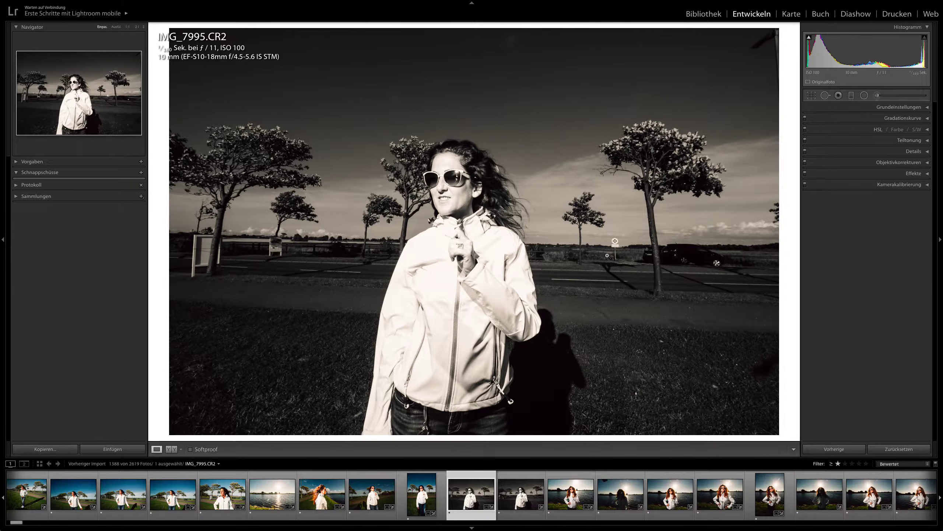
Step: Compare the black-and-white portraits IMG_7995 and IMG_7996 with the upright colour portrait IMG_7994
key(Right)
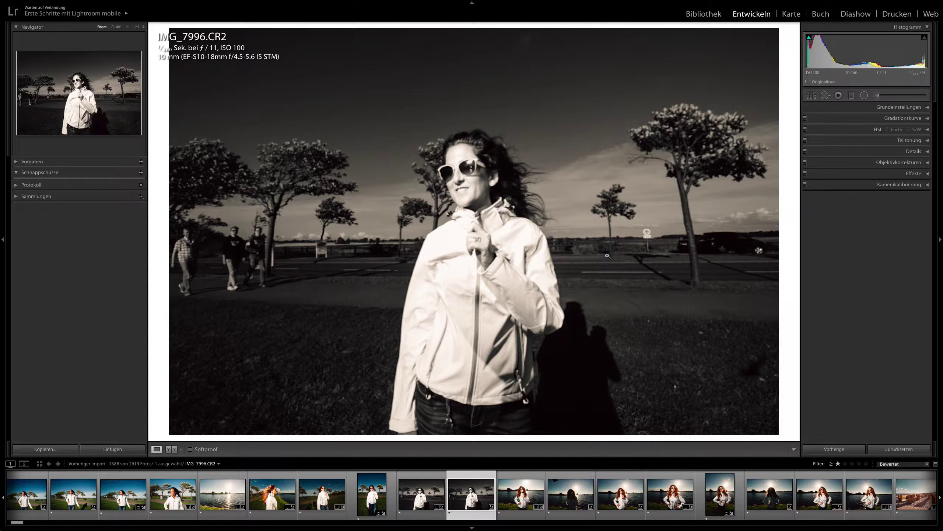
key(Left)
key(Left)
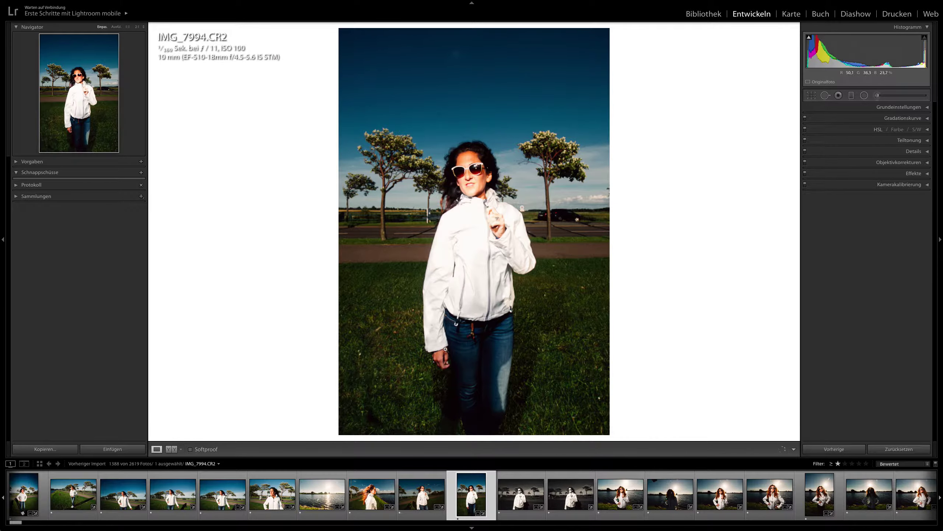
key(Right)
key(Right)
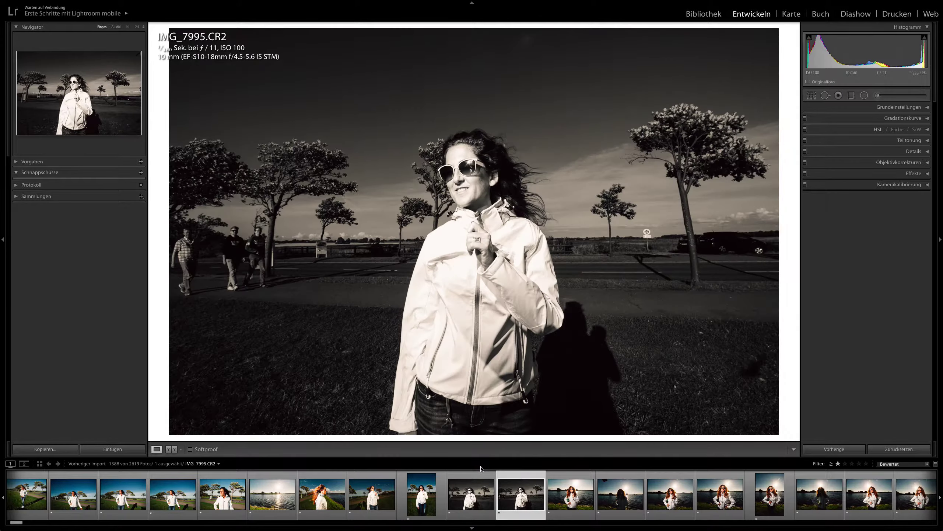
Step: Show the brightly lit lakeside portrait IMG_7997 and compare it with the backlit silhouette IMG_7998
key(Right)
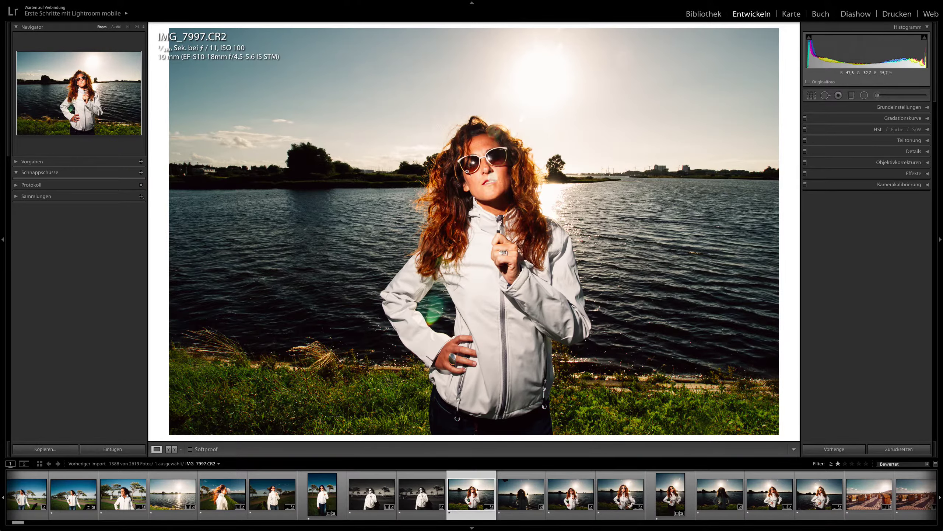
key(Right)
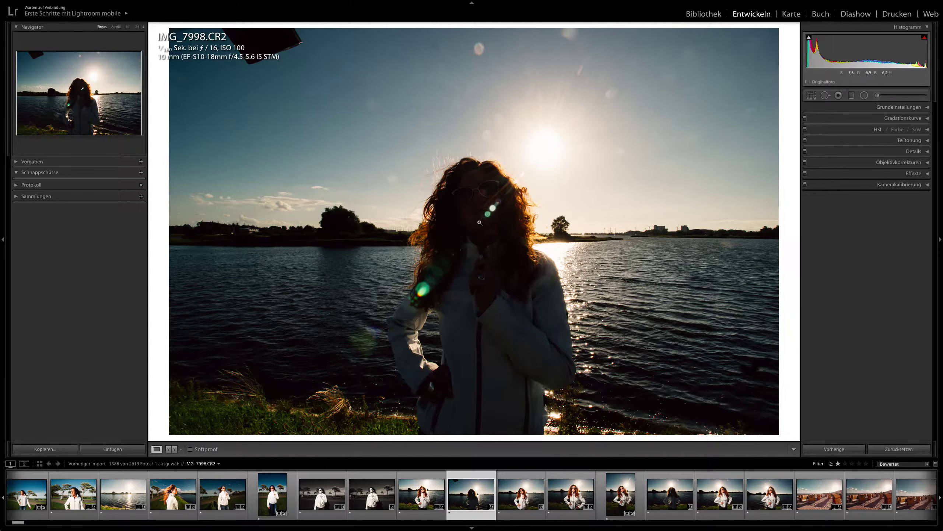
key(Left)
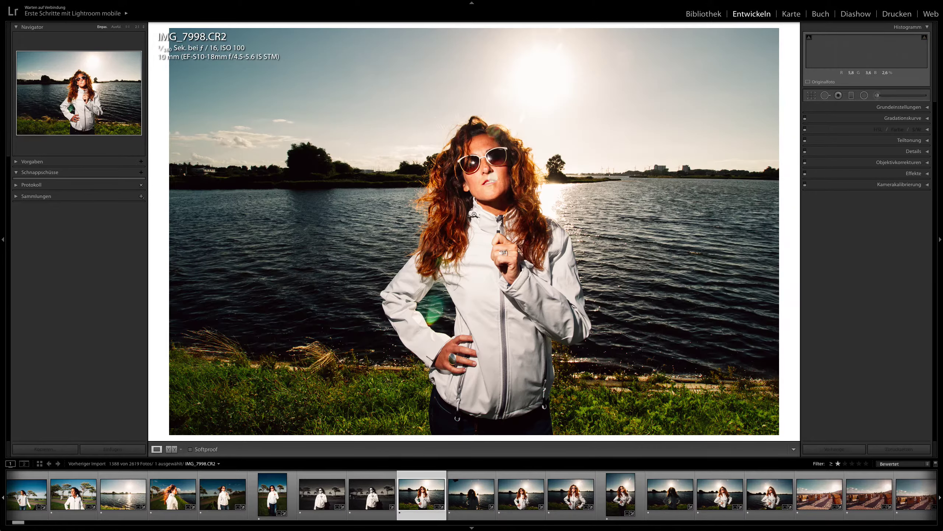
key(Right)
key(Left)
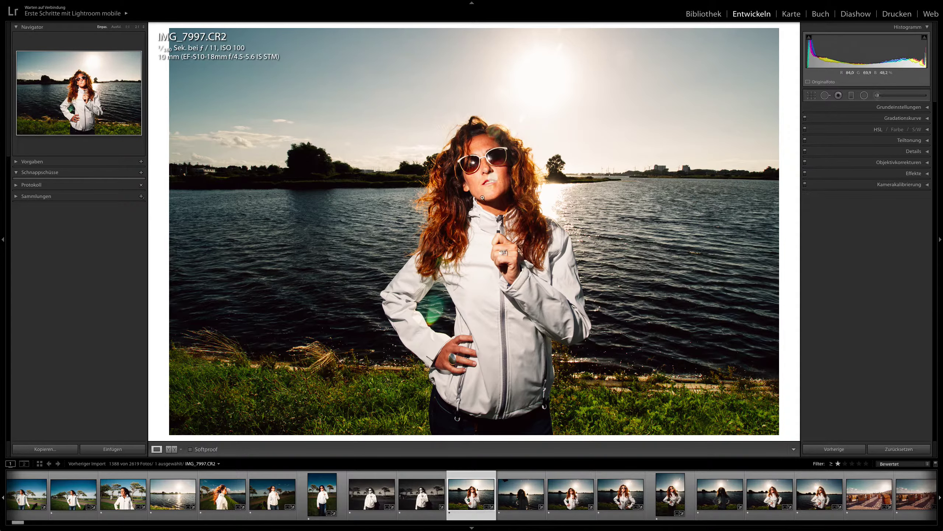
key(Right)
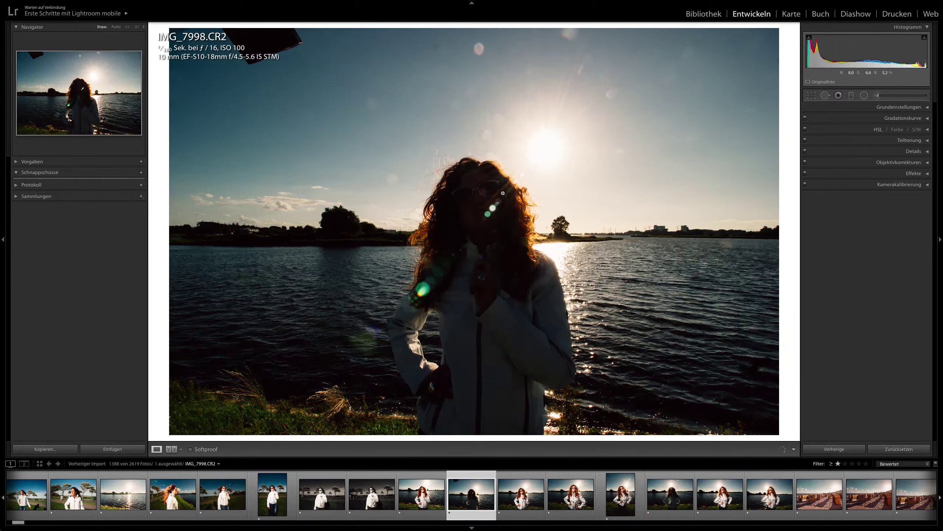
Step: Step through the lakeside portraits from IMG_7999 to IMG_8004 and return to the silhouette shot IMG_8003
key(Right)
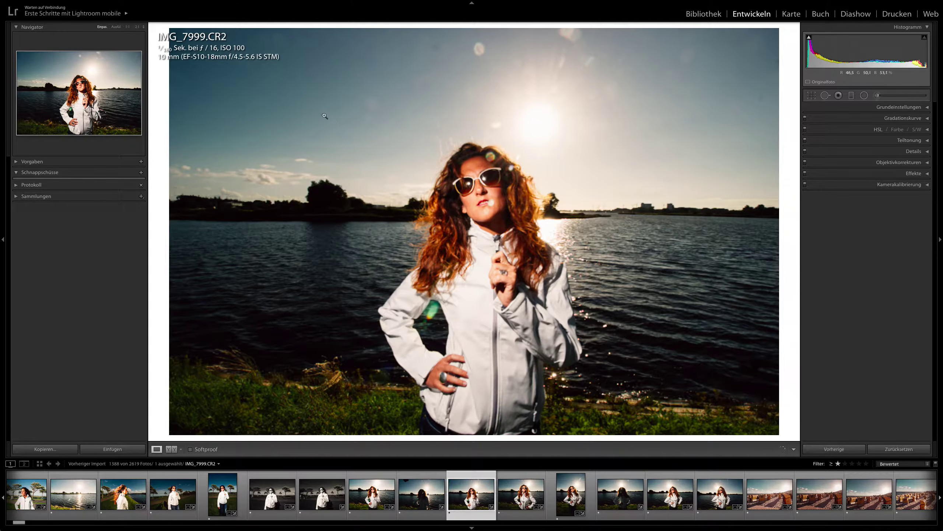
key(Right)
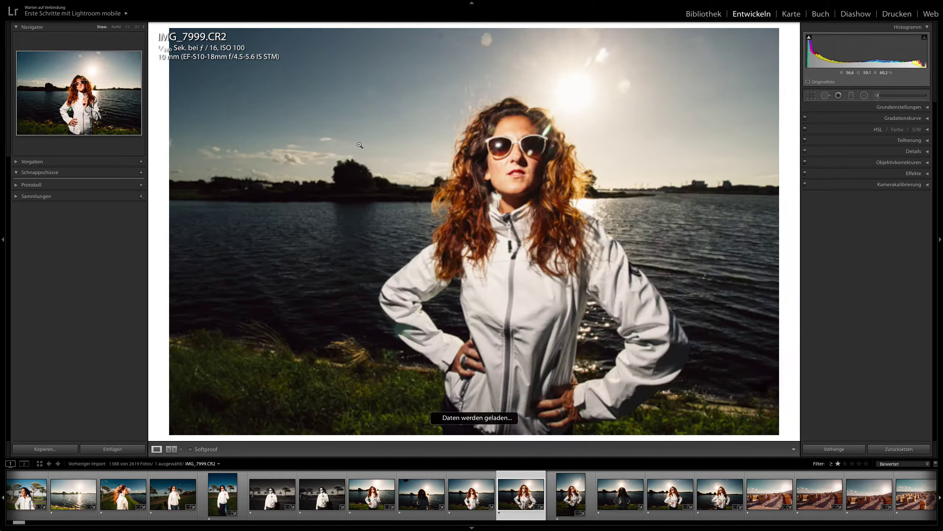
key(Right)
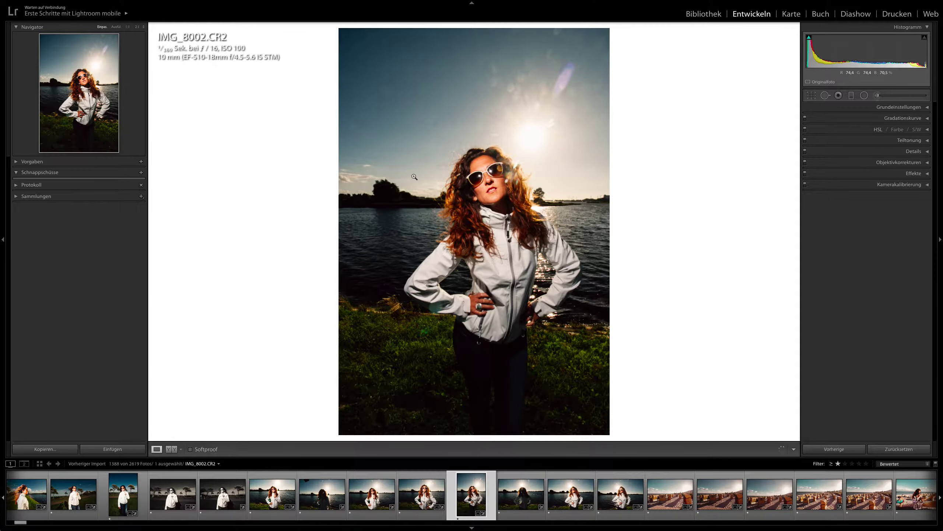
key(Right)
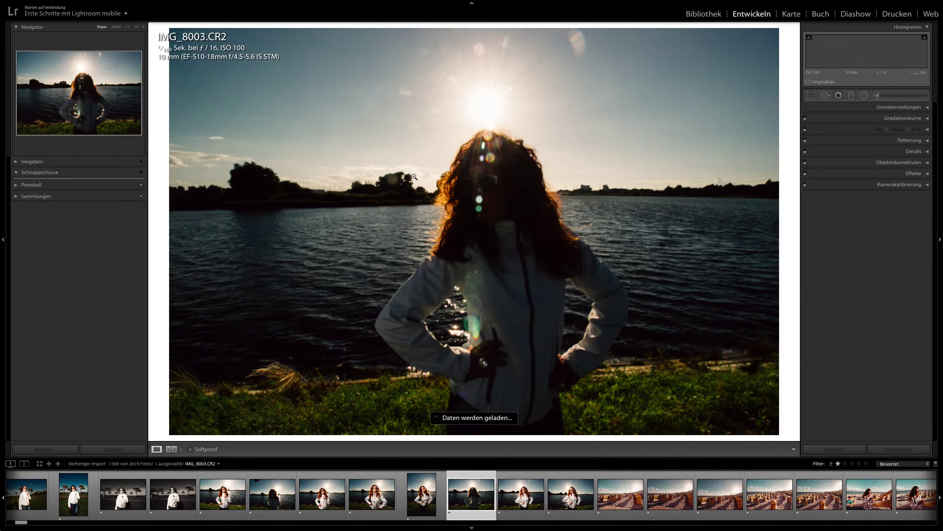
key(Right)
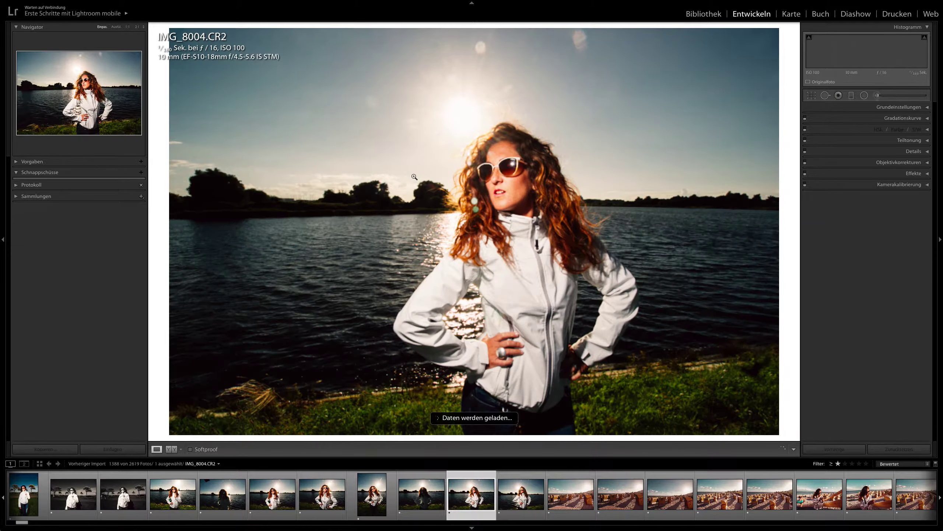
key(Left)
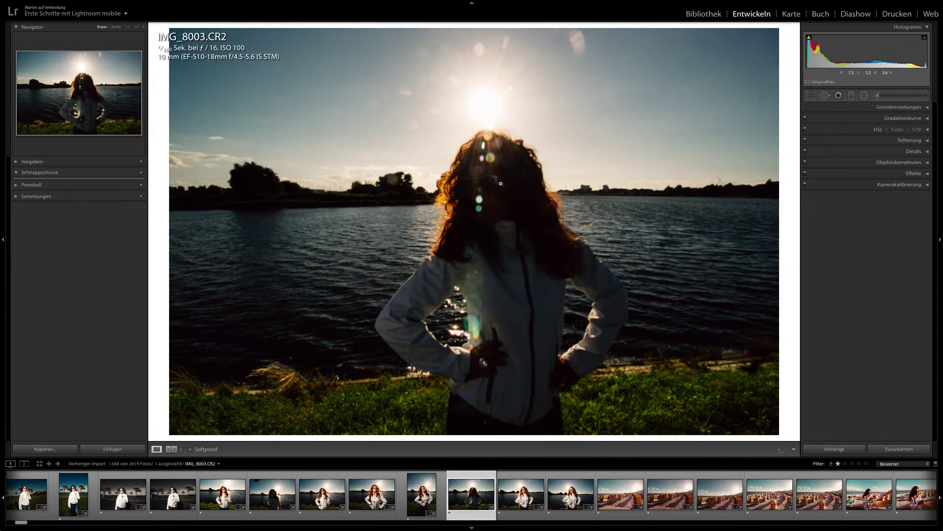
Step: Compare the face up close in IMG_8003 and IMG_8004, then view the whole of IMG_8005
click(498, 183)
key(ctrl+plus)
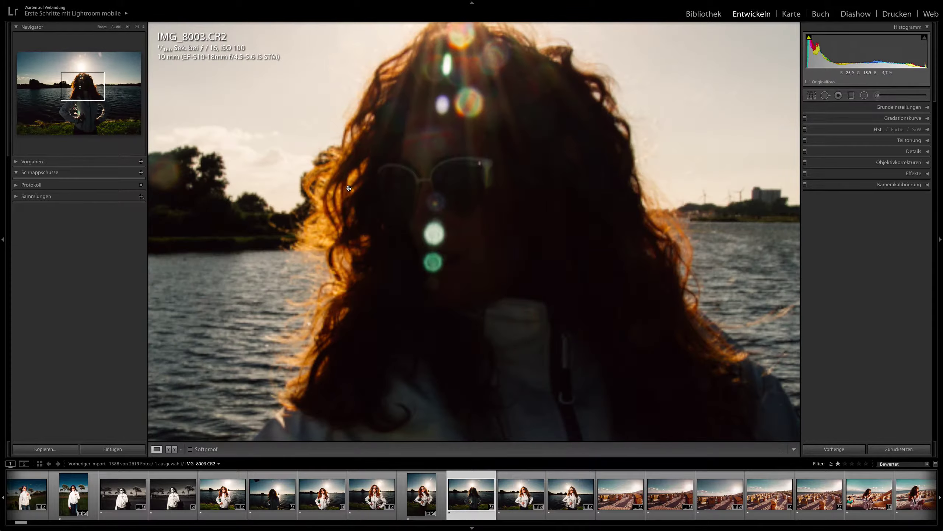
drag(317, 192, 383, 173)
key(Right)
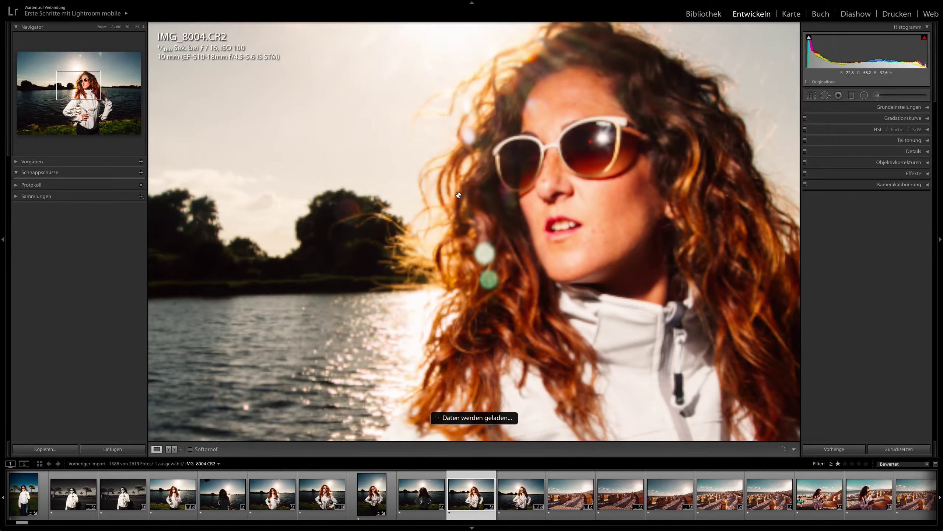
click(447, 207)
key(Right)
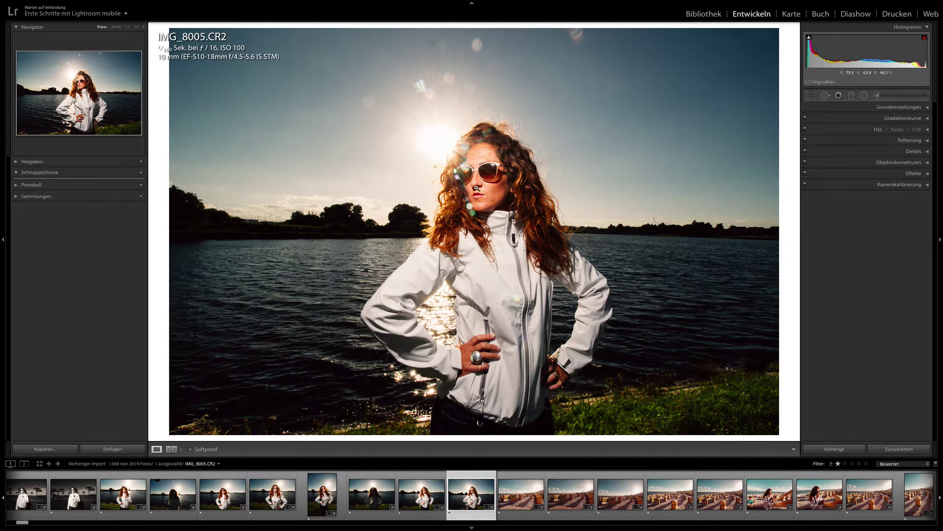
Step: View the wide-angle beach chair photos IMG_8010, IMG_8023 and IMG_8028 one after another
click(576, 497)
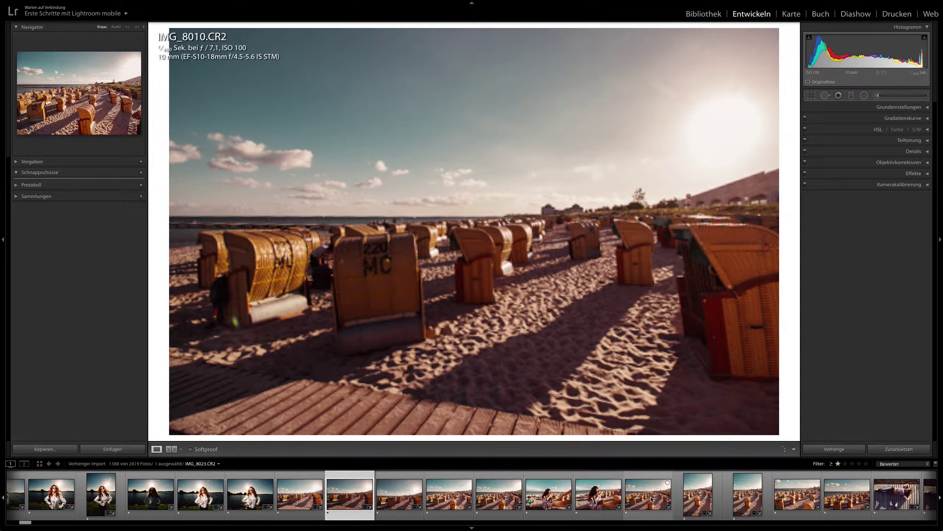
click(649, 500)
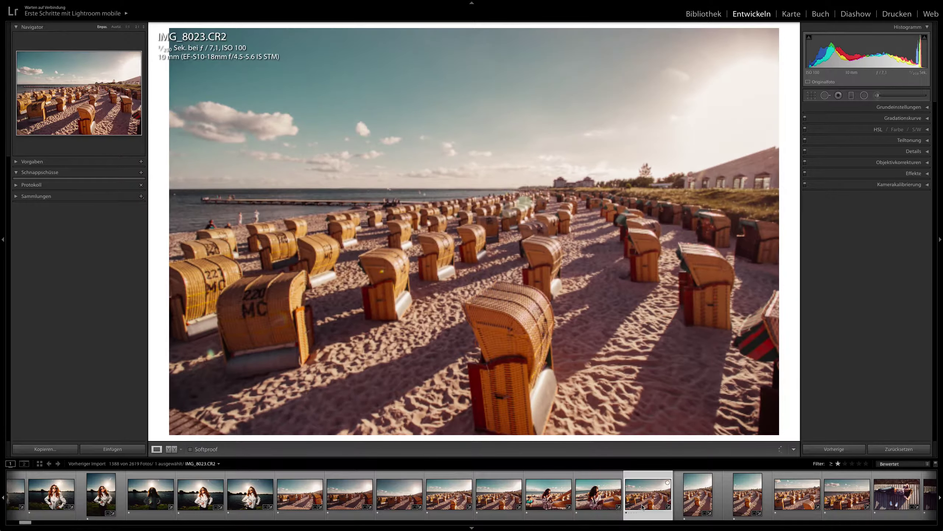
scroll(643, 507, down, 5)
scroll(627, 503, down, 1)
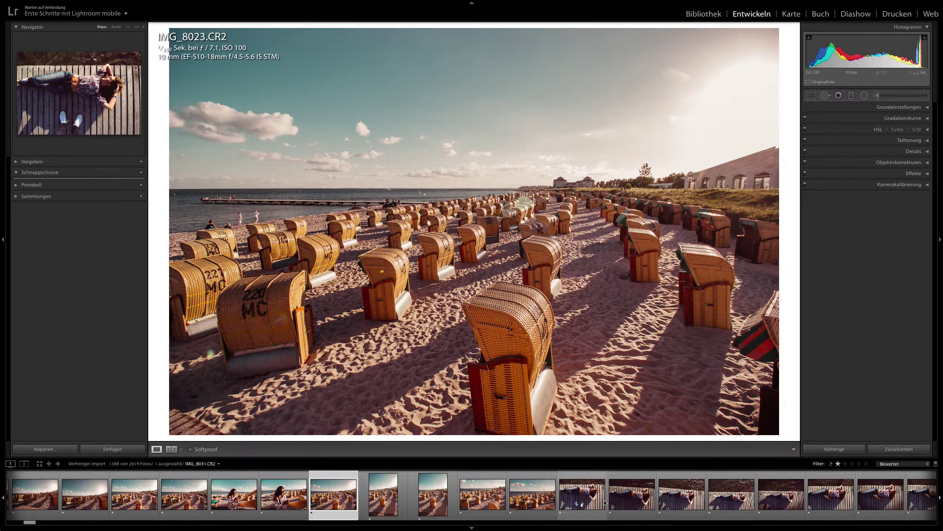
click(525, 499)
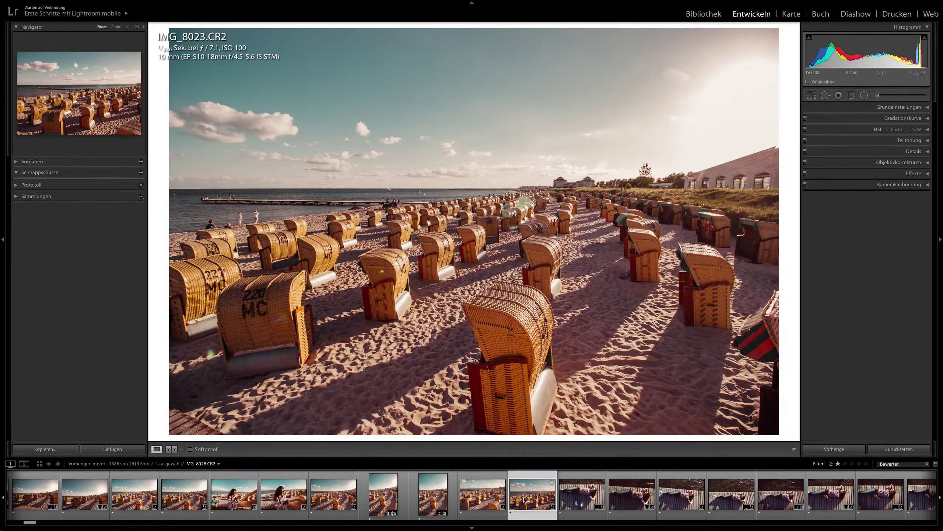
scroll(525, 499, down, 4)
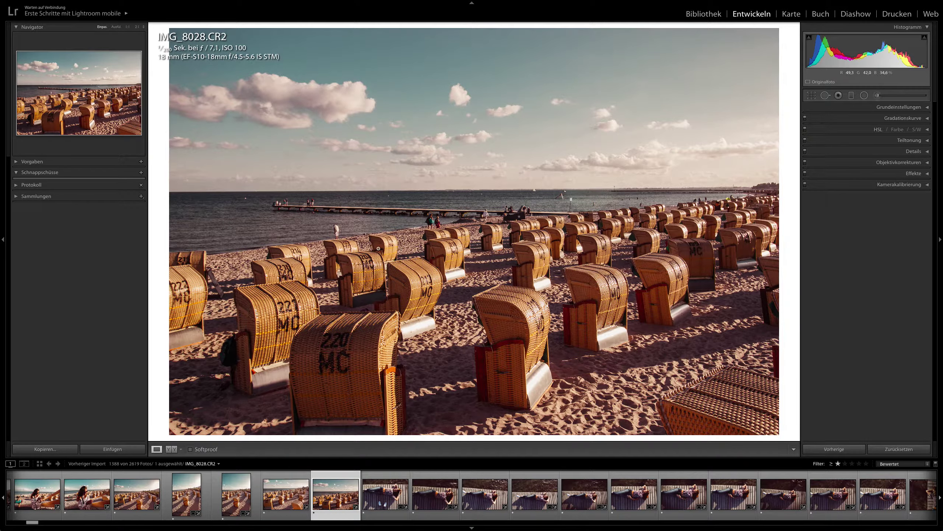
Step: Inspect the beach chairs and the pier in IMG_8028 at magnified view and return to the full image
click(573, 335)
drag(617, 198, 365, 292)
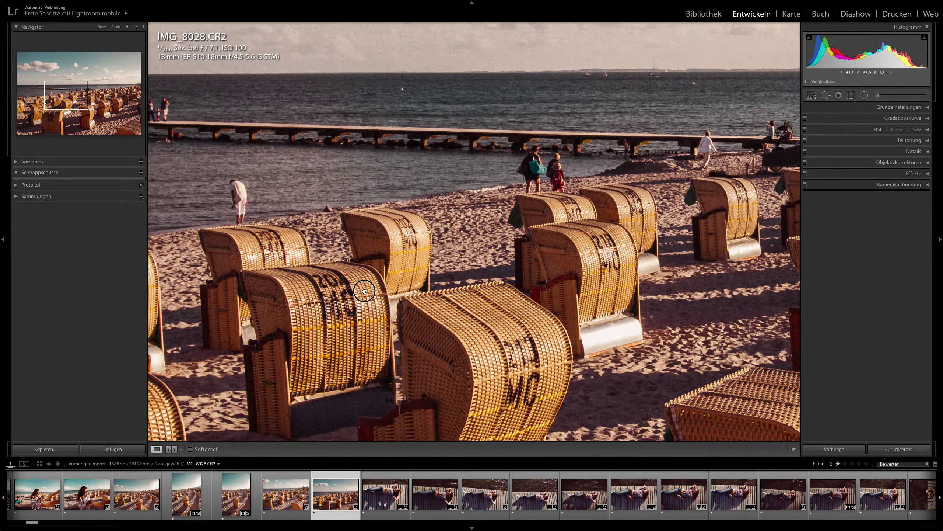
click(392, 252)
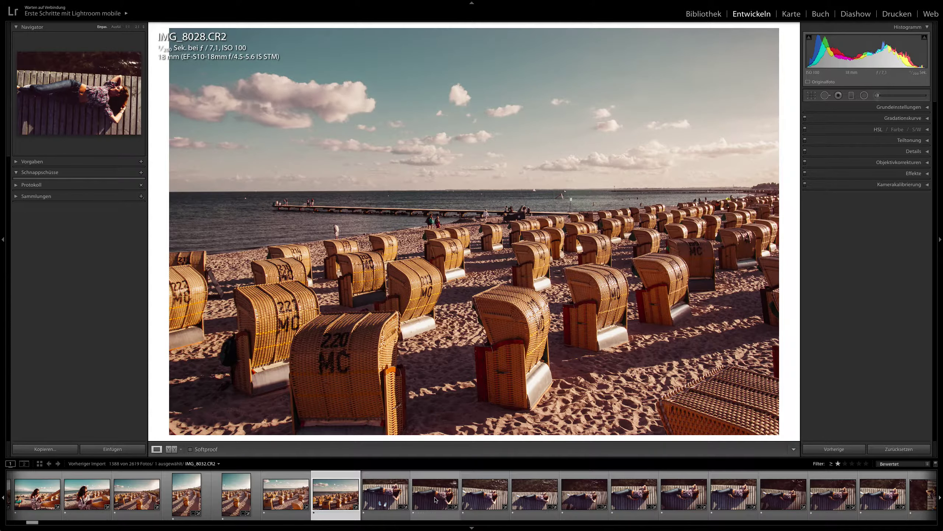
Step: View the photos of the woman lying along the wooden pier, IMG_8032, IMG_8040 and IMG_8045, one after another
click(433, 508)
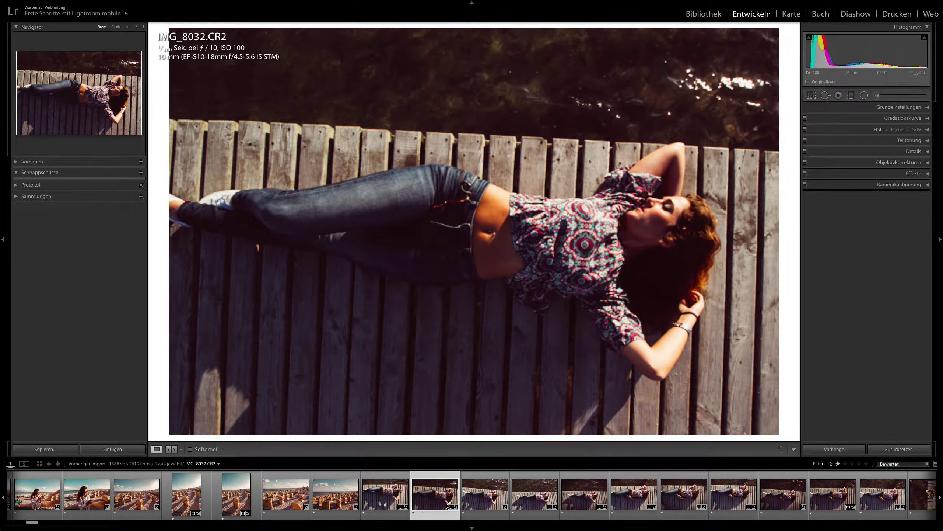
scroll(483, 498, down, 2)
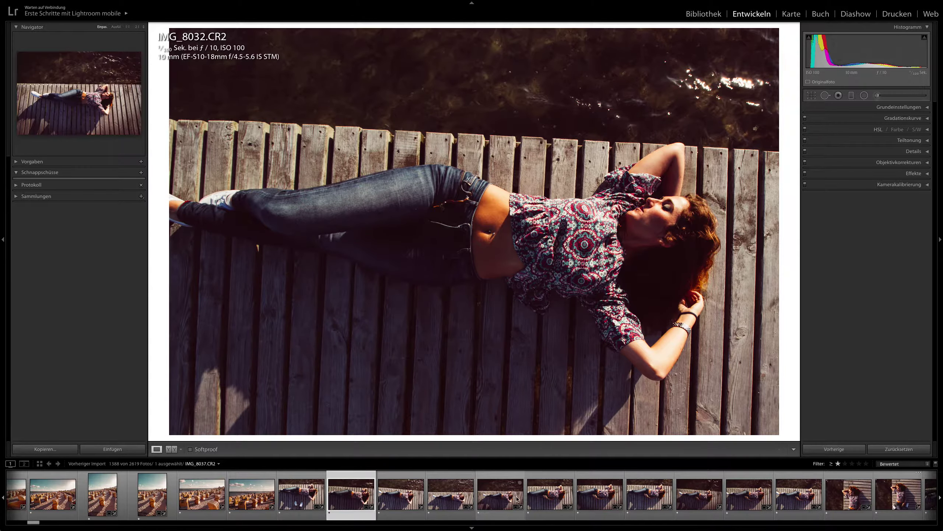
click(540, 499)
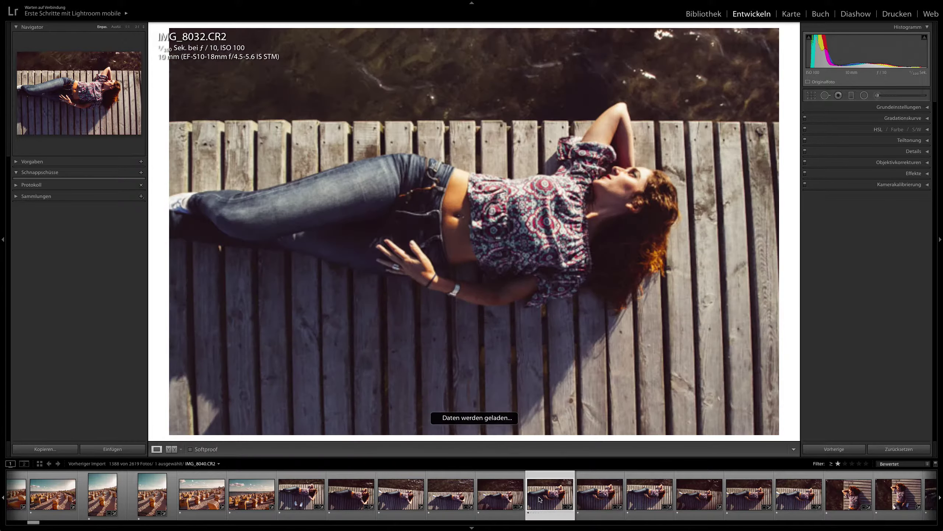
scroll(561, 496, down, 3)
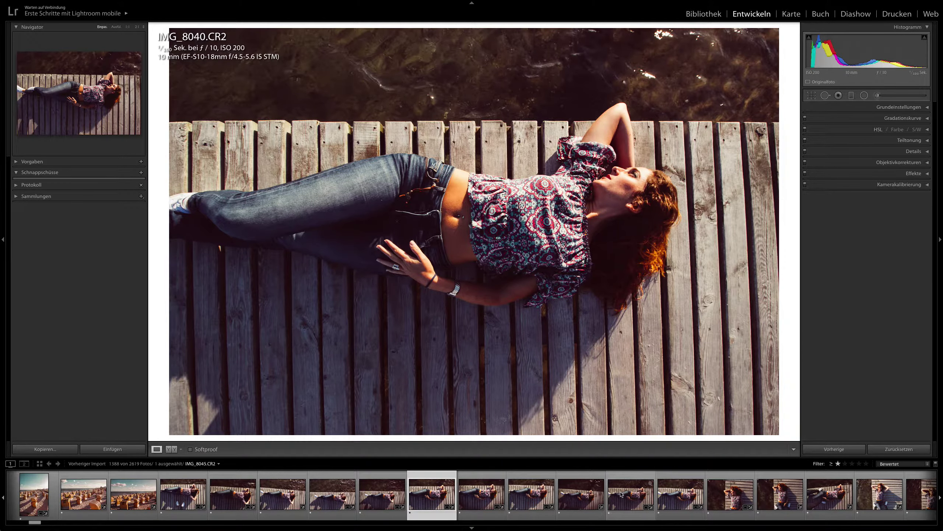
click(620, 494)
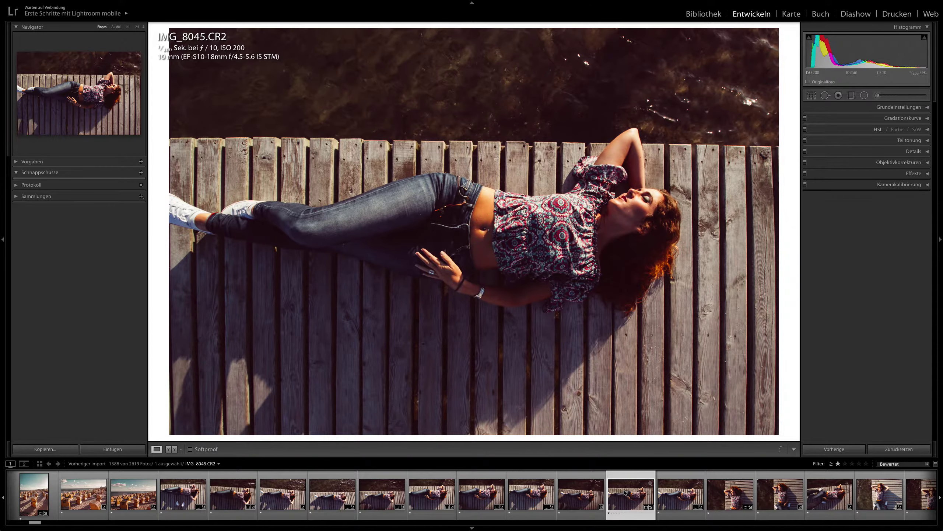
Step: Compare the upright portraits on the pier boards, IMG_8050 and the sunglasses shot IMG_8057
scroll(624, 493, down, 3)
scroll(628, 493, down, 2)
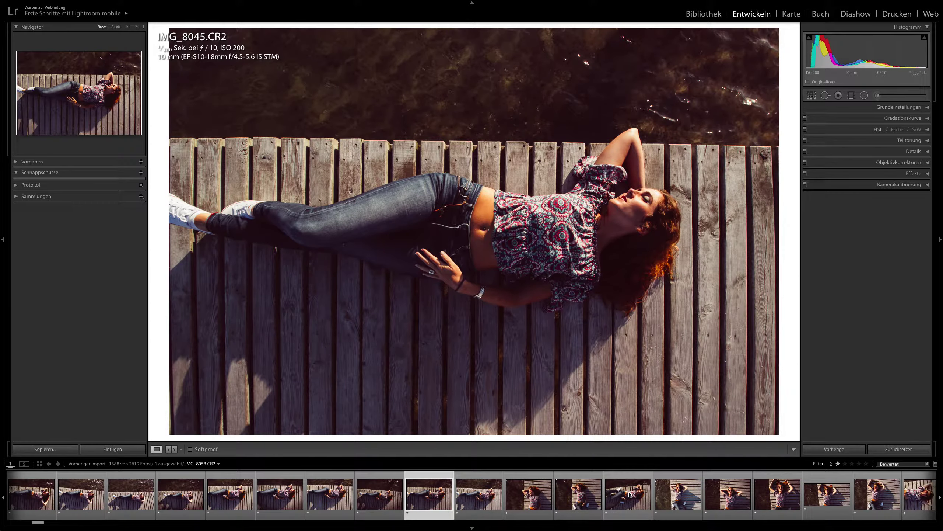
click(576, 494)
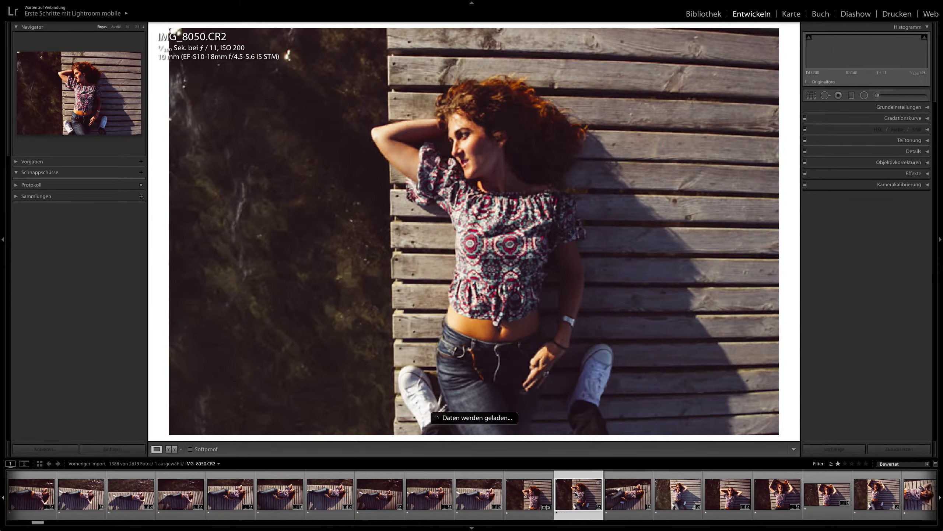
scroll(631, 496, down, 3)
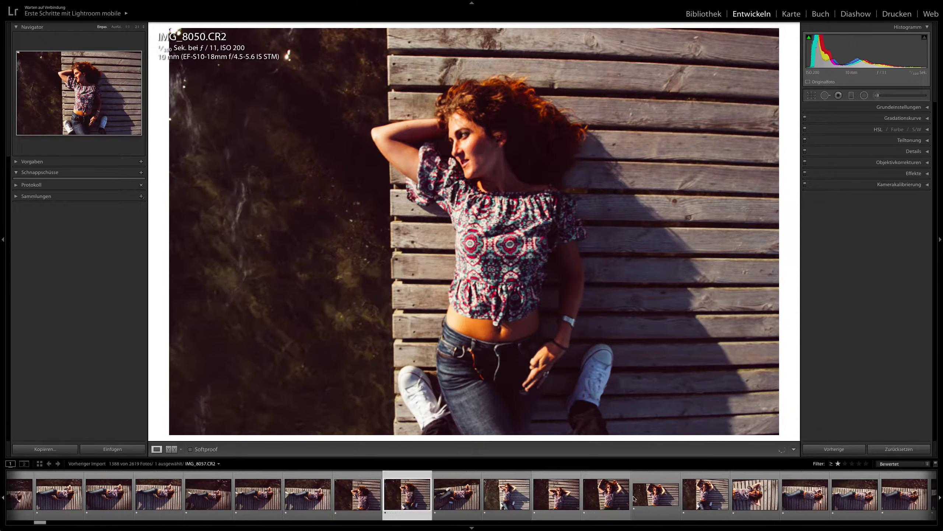
click(611, 495)
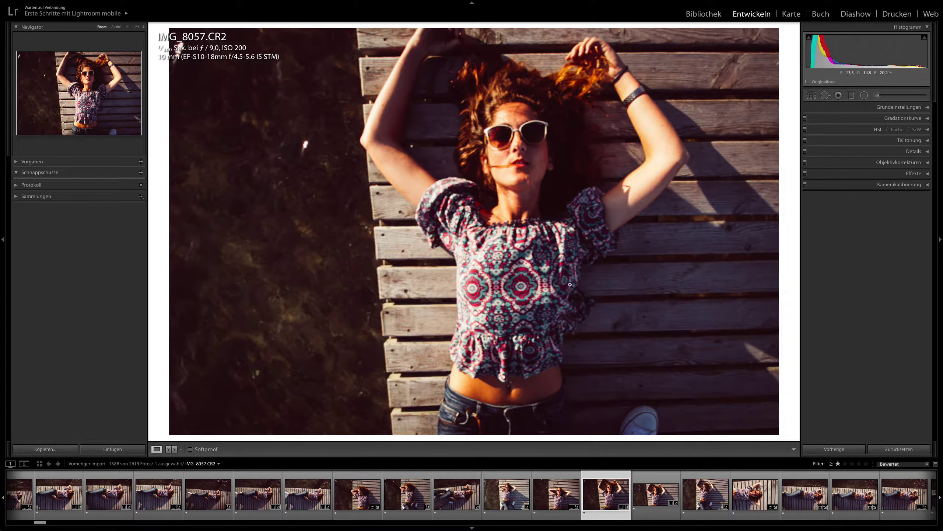
Step: View the standing portraits on the pier, the portrait-format IMG_8080 and the landscape-format IMG_8086
scroll(668, 494, down, 6)
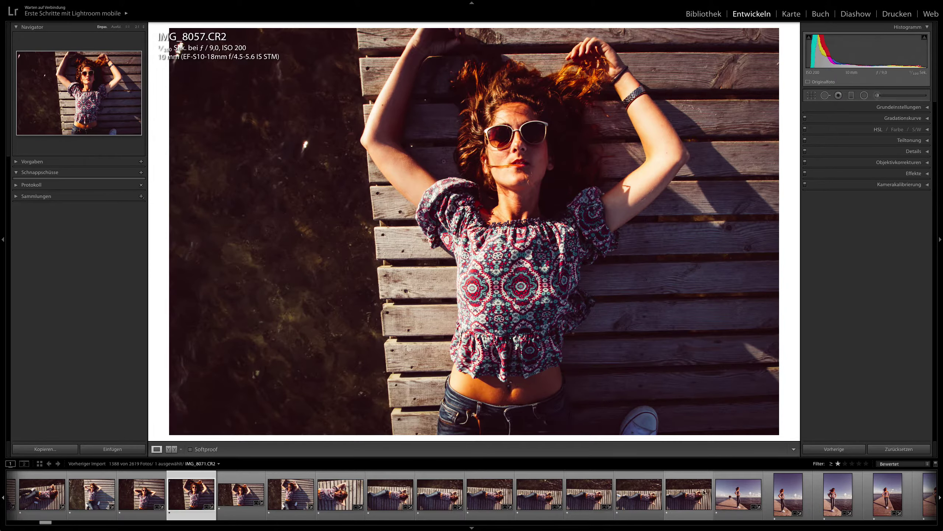
click(791, 497)
scroll(687, 498, down, 4)
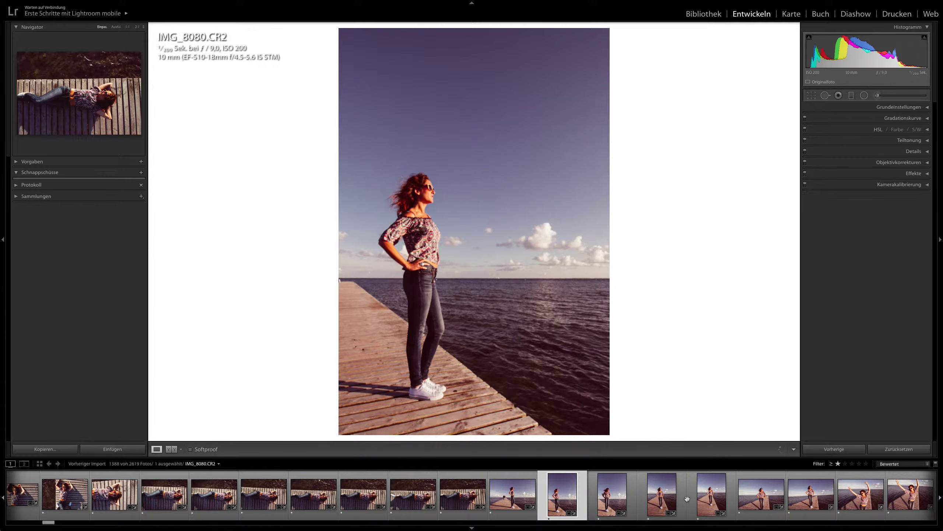
scroll(687, 498, down, 2)
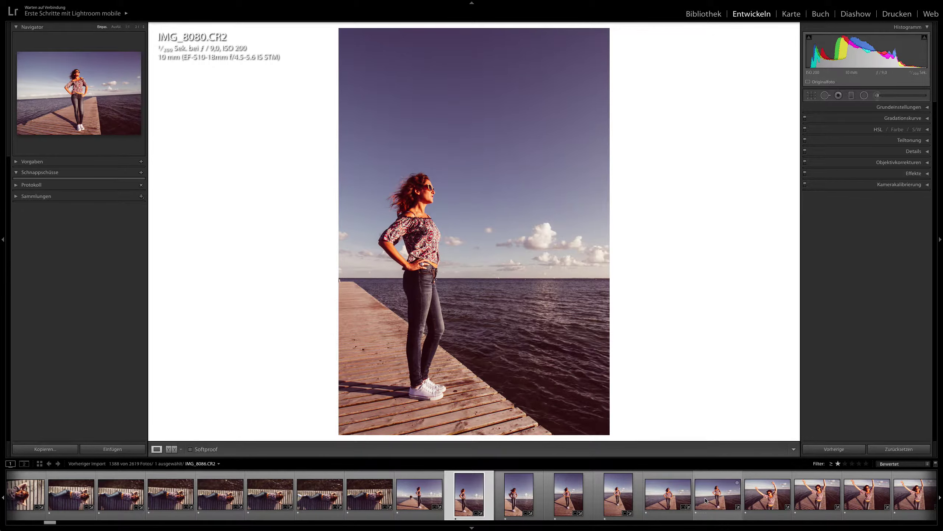
click(706, 500)
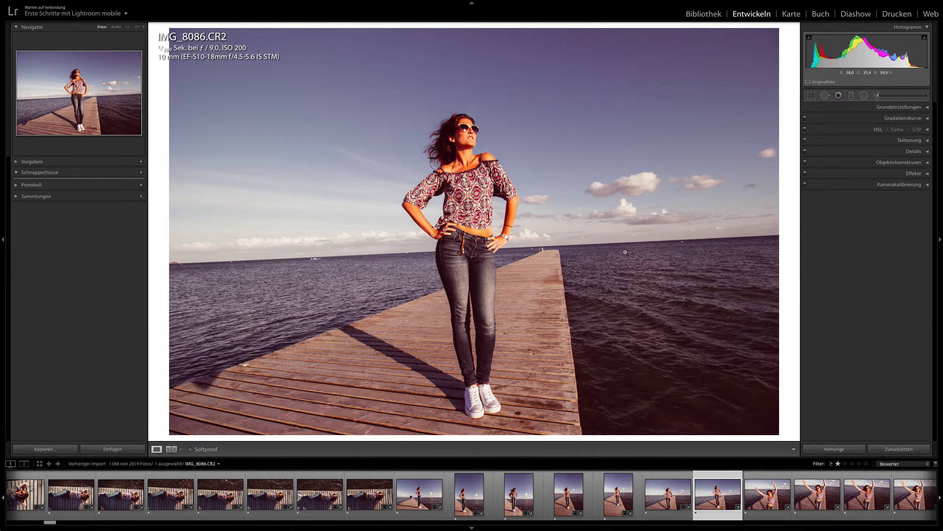
Step: Open the raised-arms pier portrait IMG_8094, inspect the face at magnified view and return to the full image
scroll(706, 494, down, 4)
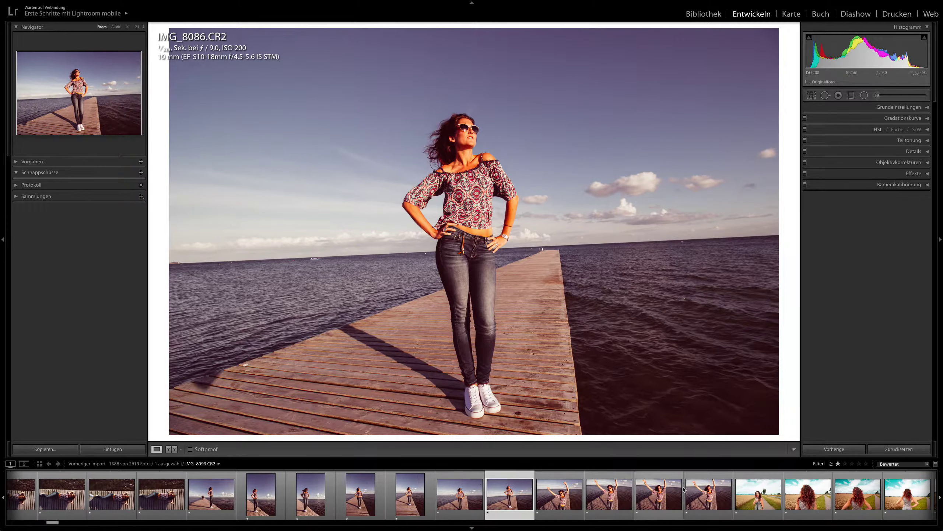
click(705, 490)
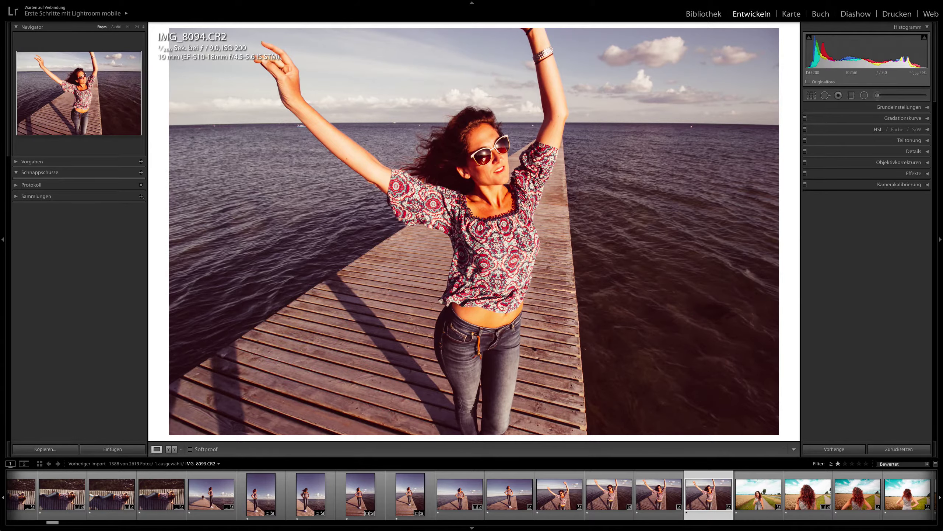
click(478, 151)
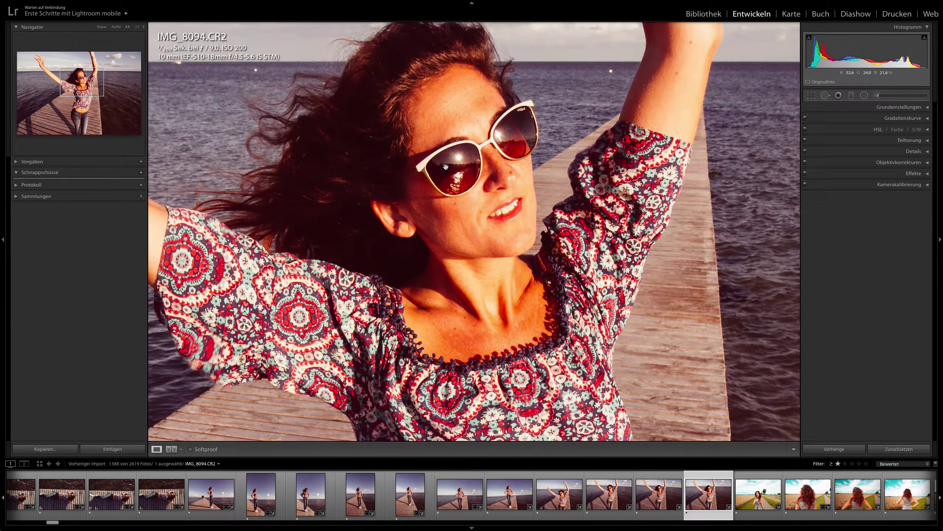
click(448, 169)
Step: View the first wheat field portraits, IMG_8114 with outstretched arms and IMG_8119 with hands on hips
scroll(625, 484, down, 5)
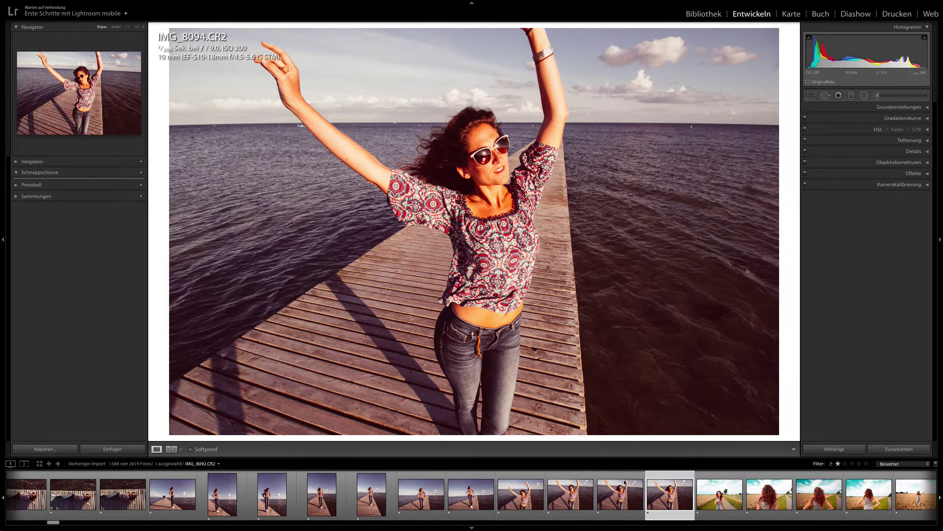
scroll(625, 484, down, 2)
click(691, 500)
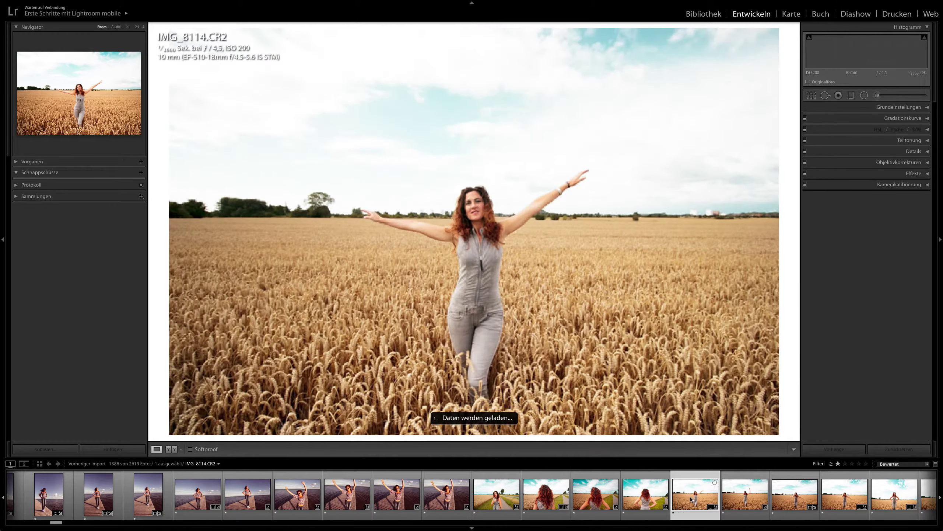
scroll(691, 499, down, 6)
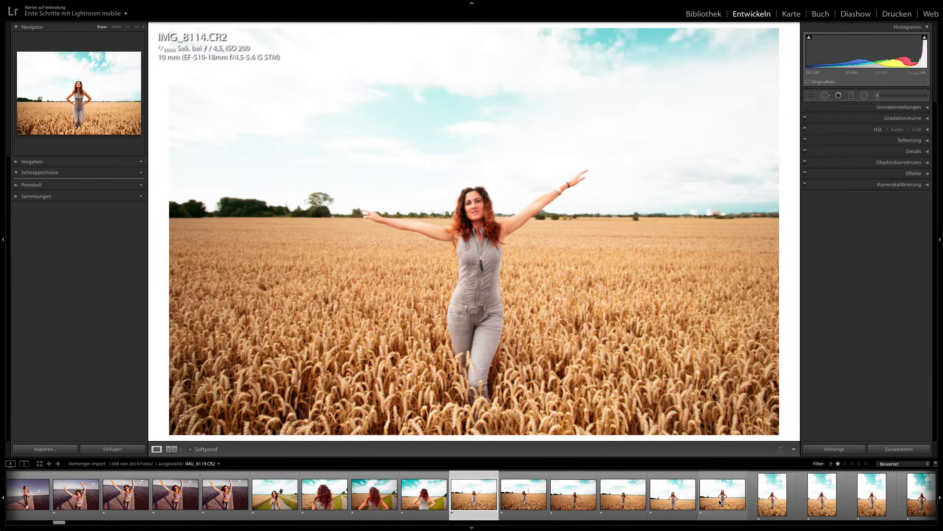
click(724, 497)
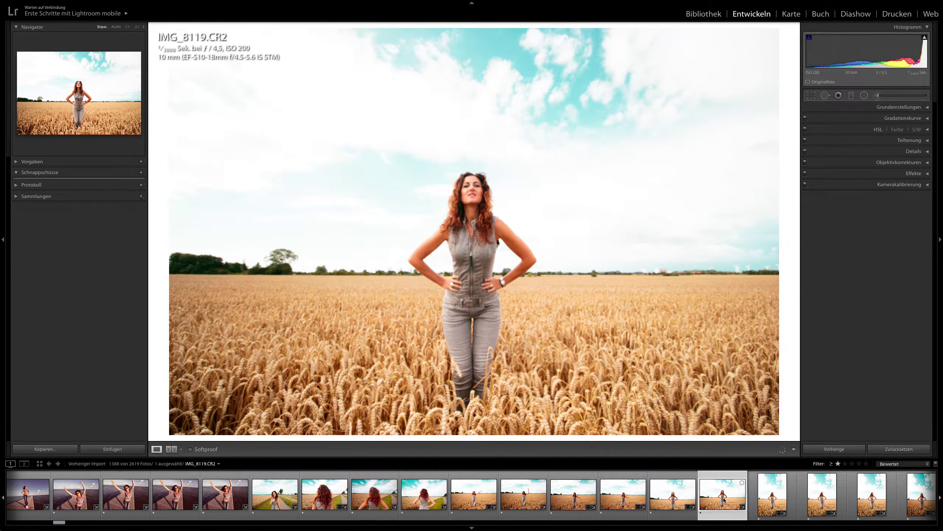
Step: View the wheat field portraits with the wide cloudy sky, IMG_8127 and IMG_8129
scroll(722, 500, down, 6)
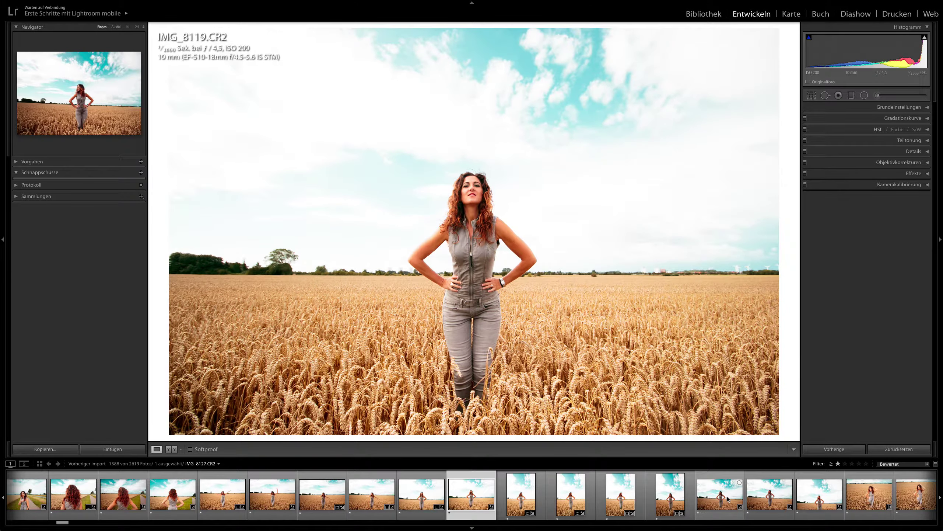
click(728, 499)
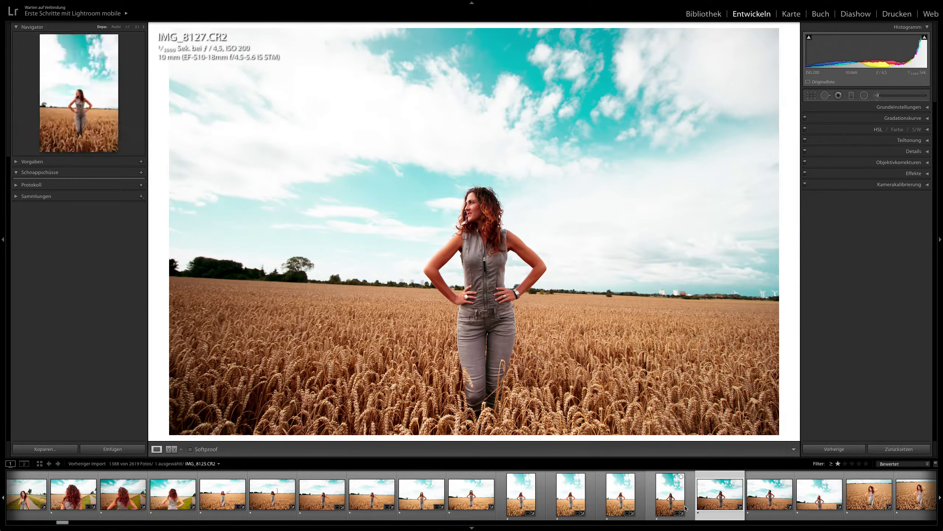
scroll(685, 505, down, 3)
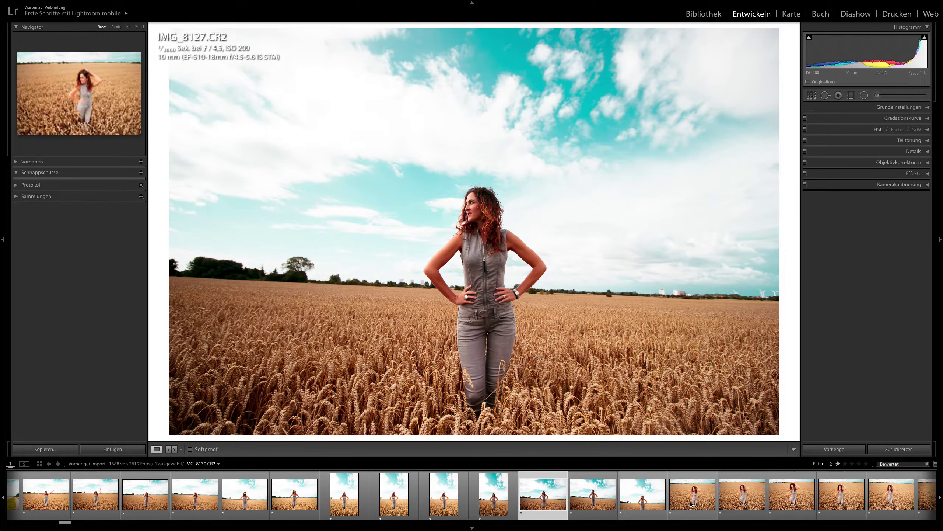
click(634, 501)
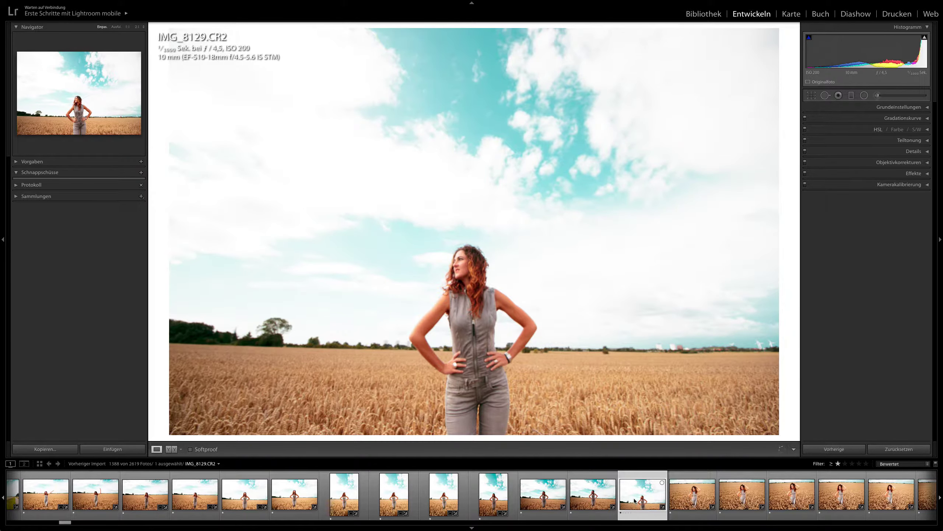
Step: View the high-angle wheat field portraits with one hand in the hair, IMG_8133 and IMG_8136
scroll(657, 499, down, 1)
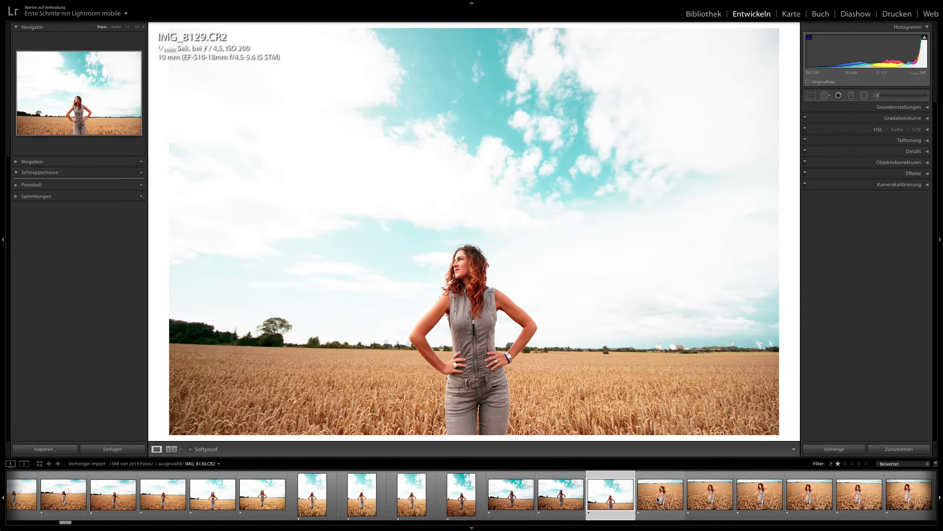
scroll(676, 498, down, 2)
click(690, 497)
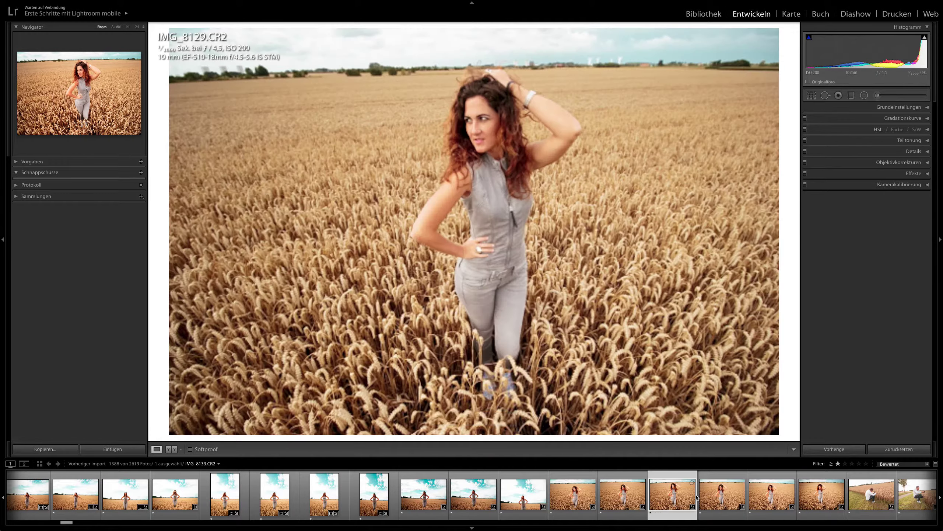
scroll(686, 498, down, 2)
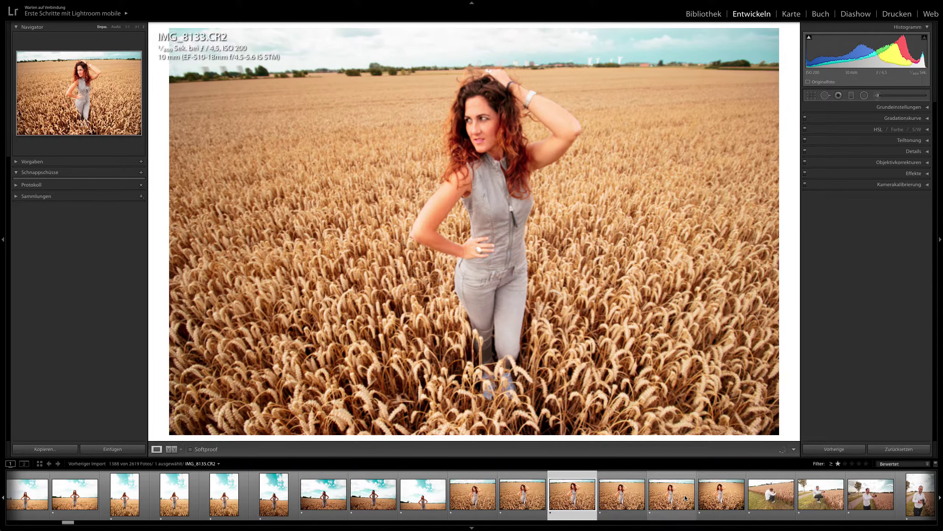
click(711, 497)
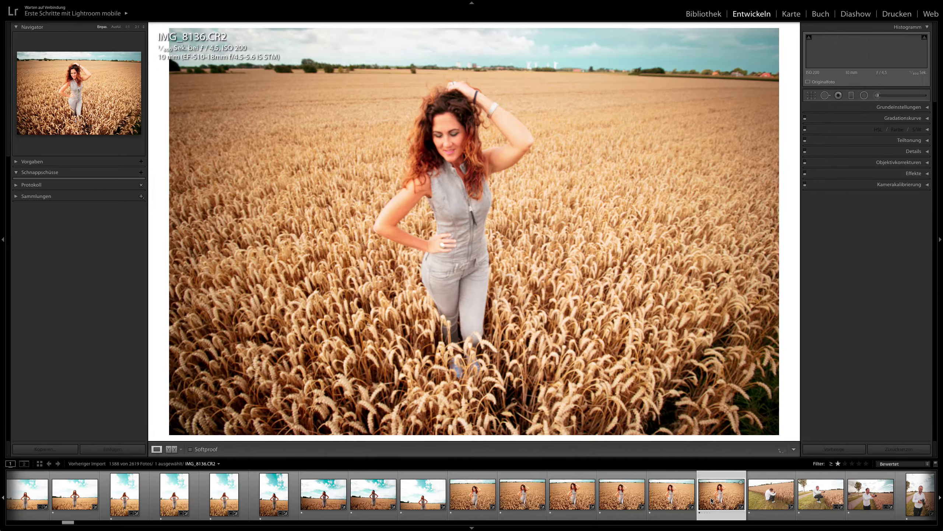
Step: Find and view IMG_8168, the portrait of the woman crouching with a camera on the field path
scroll(710, 500, down, 6)
scroll(710, 501, down, 12)
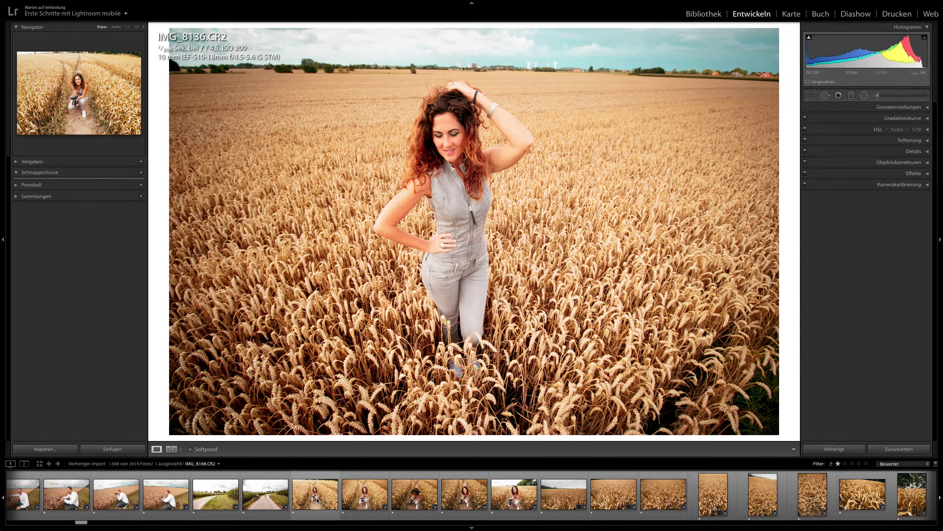
click(301, 500)
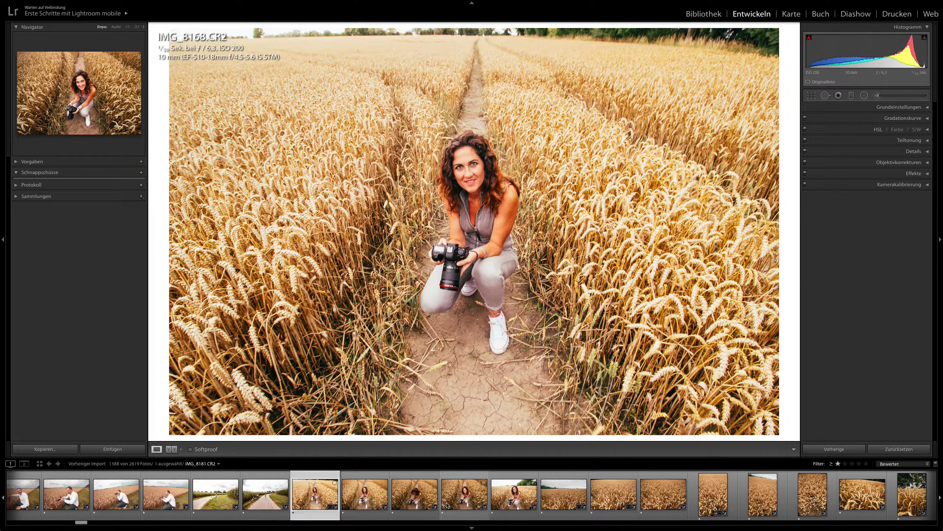
Step: View the wheat close-ups IMG_8186 and IMG_8191 and the portrait-format wheat shot with trees, IMG_8192
scroll(445, 497, down, 2)
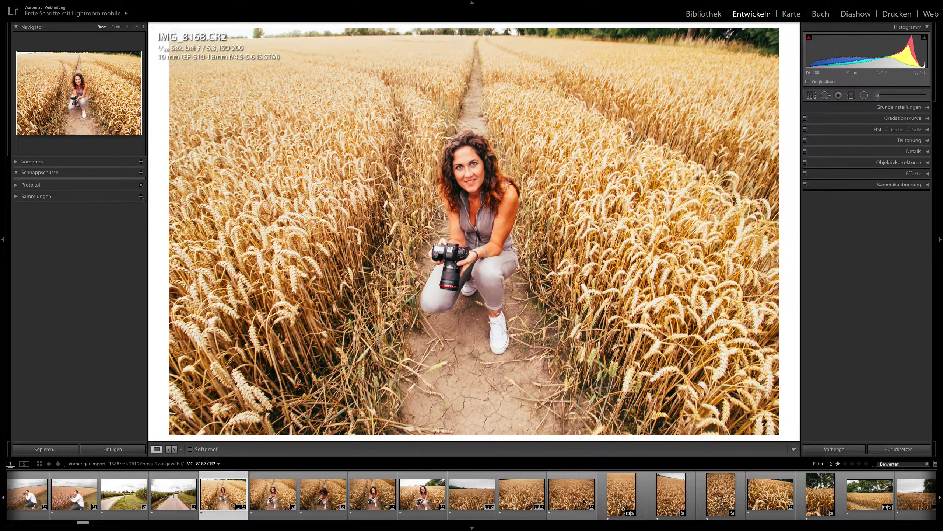
click(529, 499)
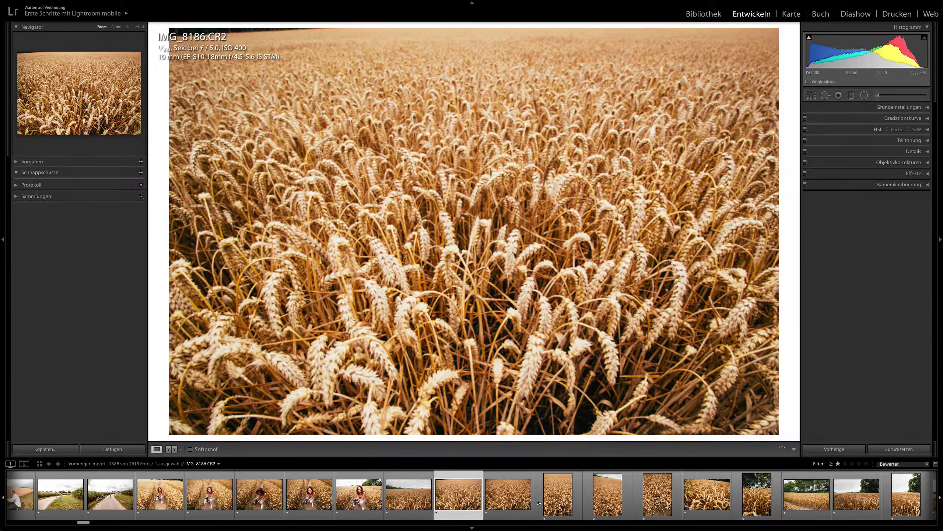
scroll(539, 500, down, 2)
click(631, 493)
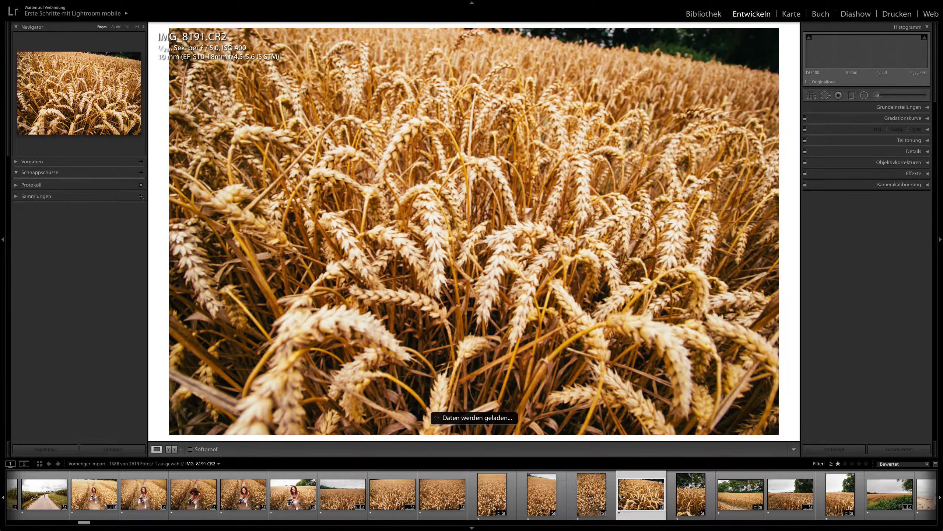
scroll(539, 496, down, 3)
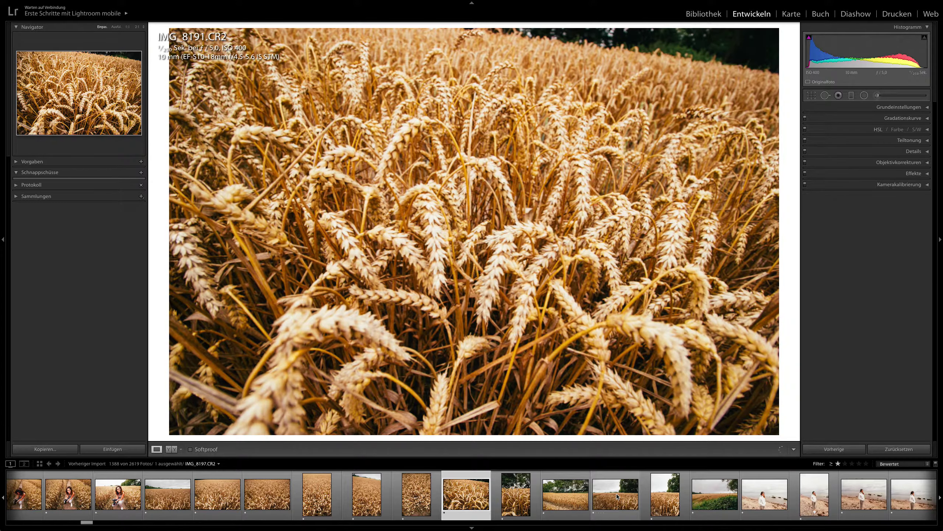
click(513, 496)
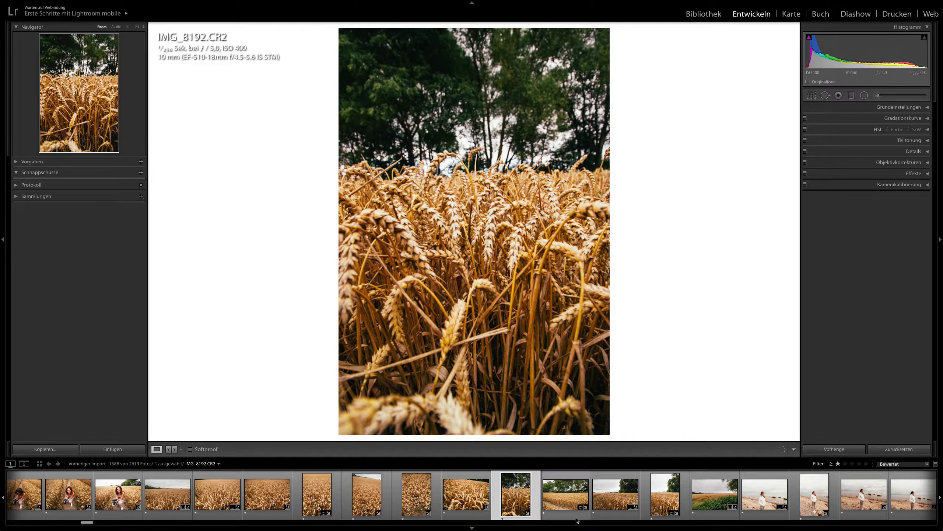
Step: View the portrait-format wheat field shot with a tree, IMG_8199, and the woman standing on the beach, IMG_8211
click(664, 501)
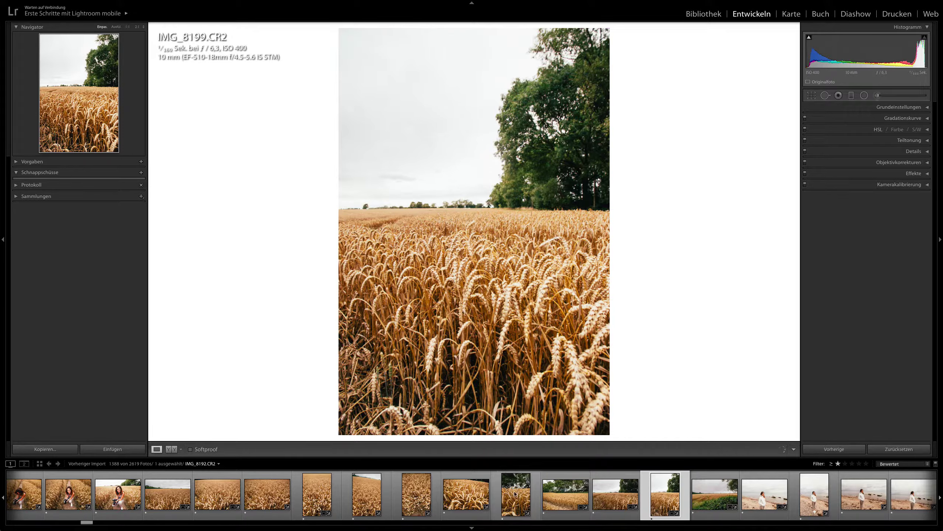
scroll(541, 486, down, 8)
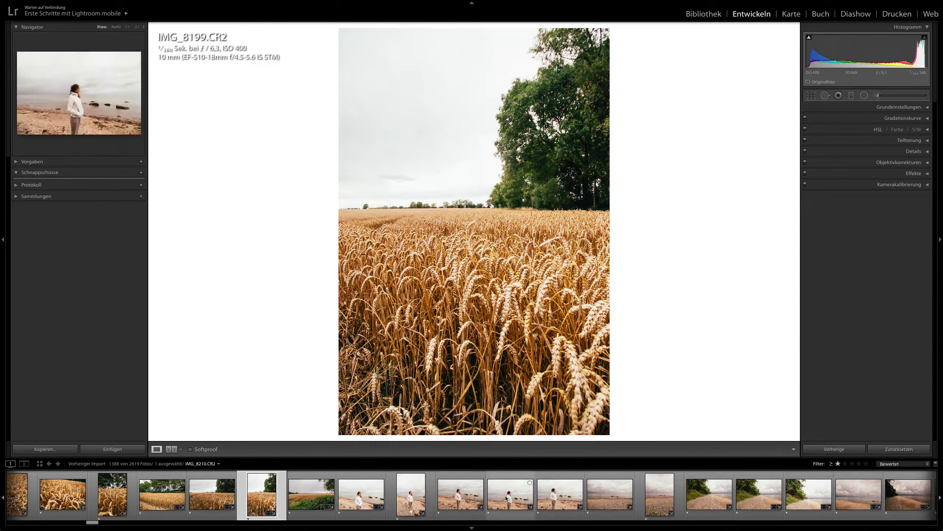
click(554, 497)
Step: Find and view the couple's seaside selfies IMG_8240 and IMG_8250
scroll(569, 496, down, 13)
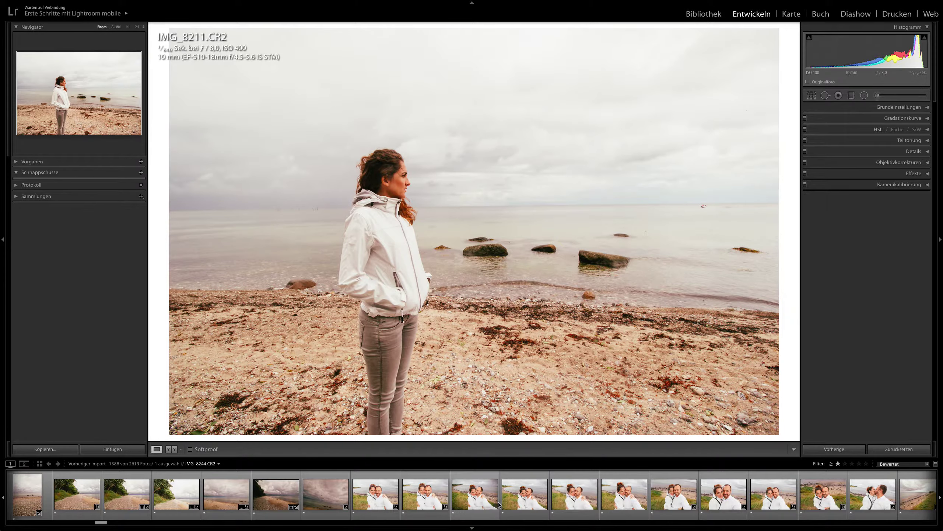
click(424, 495)
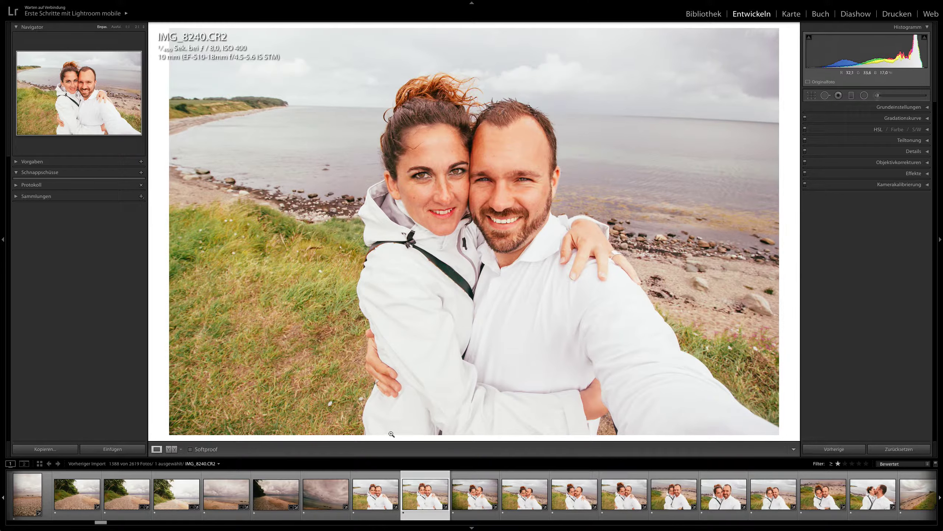
scroll(526, 494, down, 3)
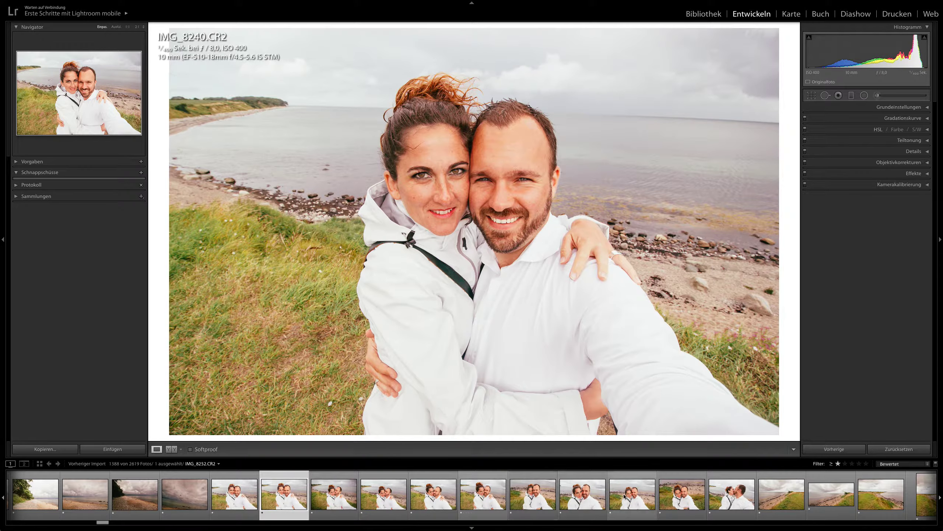
click(535, 496)
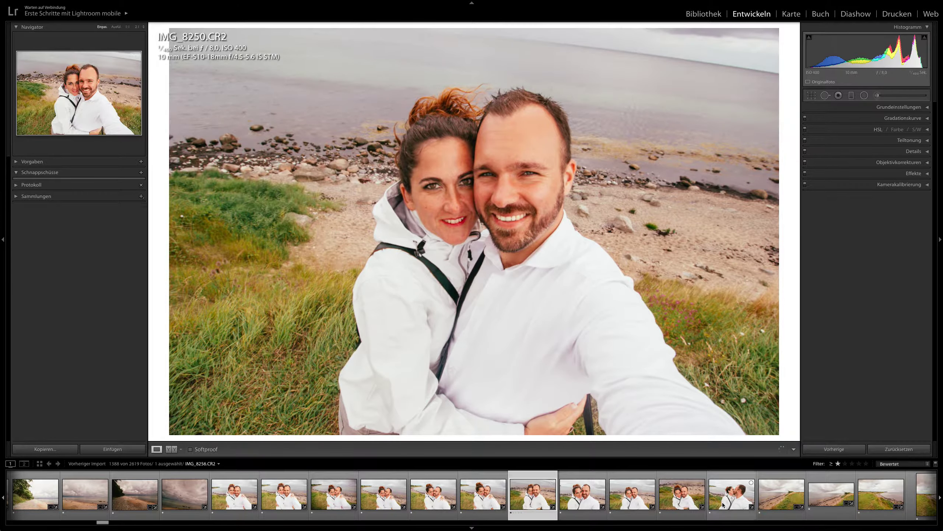
Step: Find the photos of the woman eating on the terrace and view IMG_8297 and IMG_8295
scroll(762, 498, down, 6)
scroll(762, 505, down, 8)
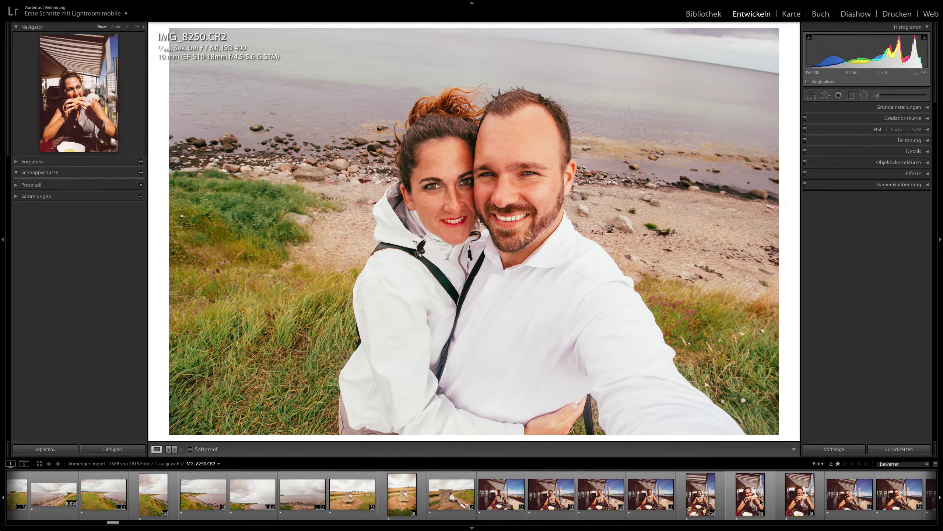
click(731, 498)
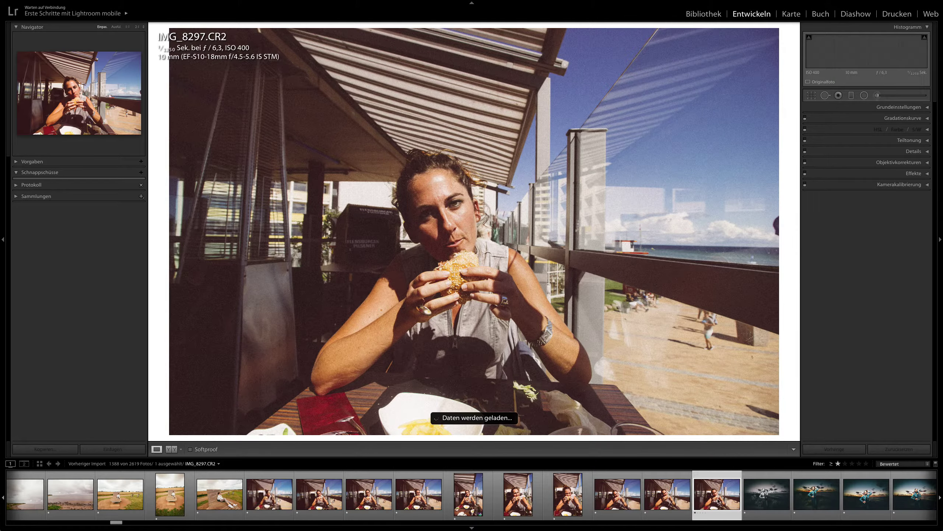
click(601, 497)
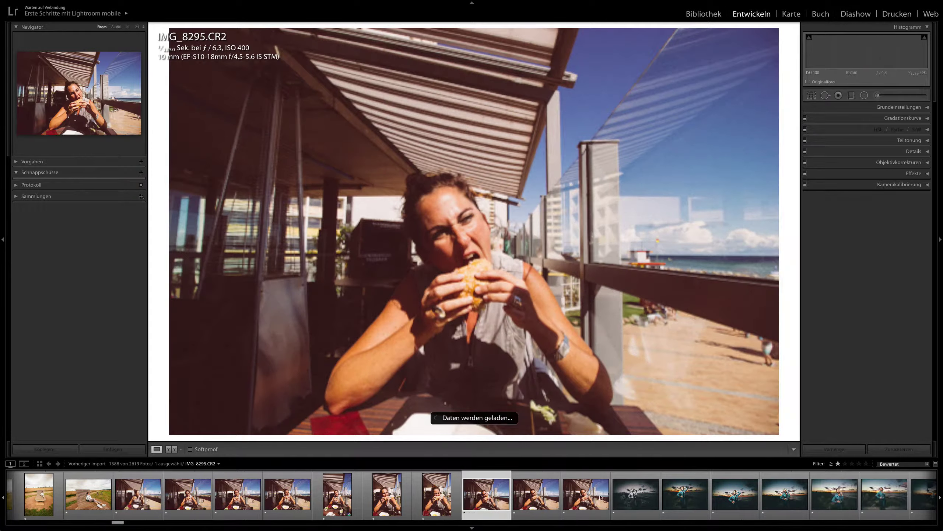
Step: View the black-and-white seaside portrait IMG_8314 and the sunset portrait in the denim jacket, IMG_8316
scroll(511, 497, down, 4)
click(511, 496)
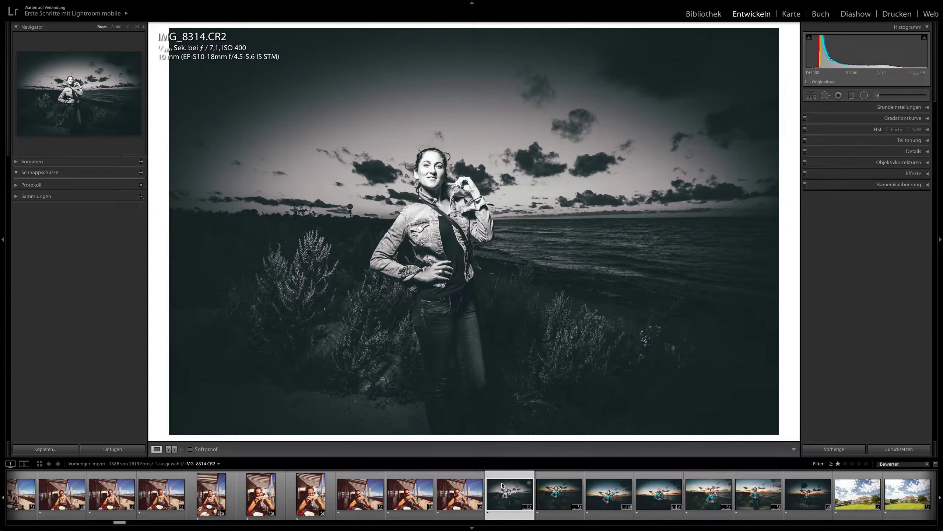
key(Right)
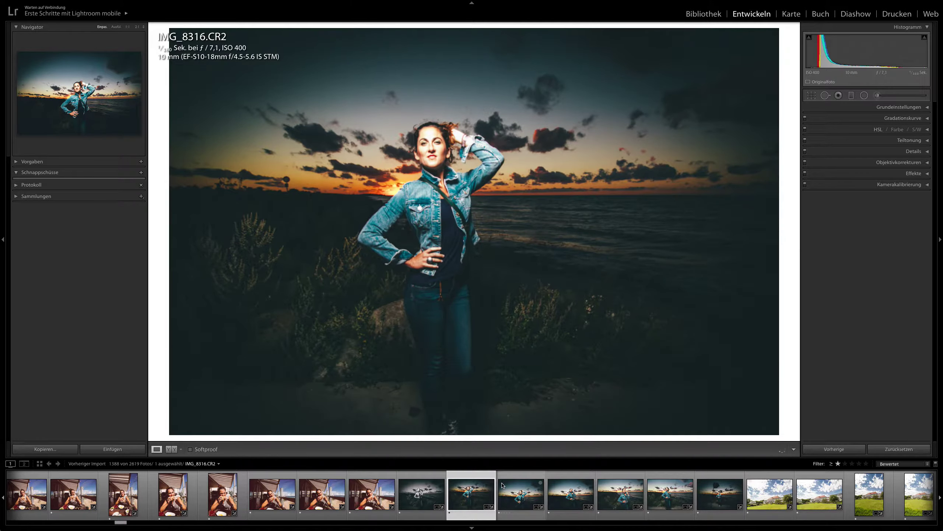
Step: Open sunset portrait IMG_8317, inspect the woman's face and jacket up close, and return to the full image
click(501, 485)
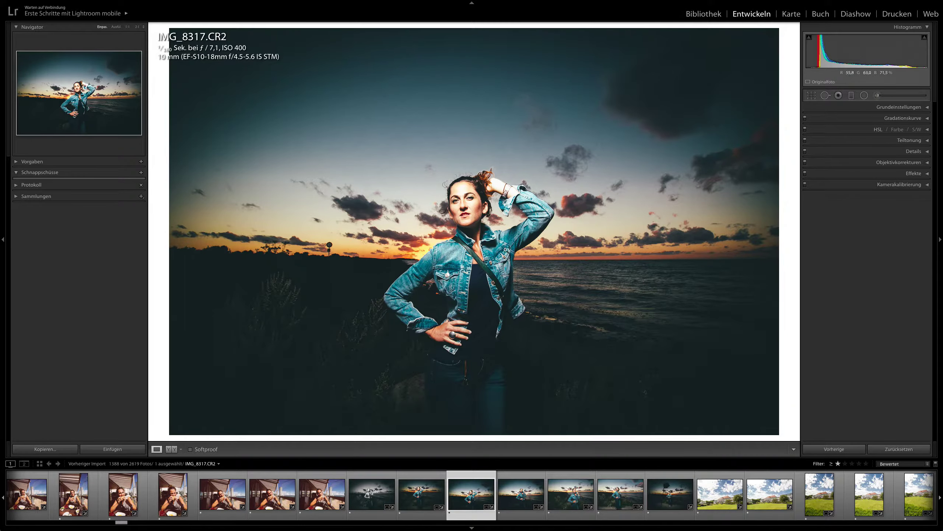
click(405, 251)
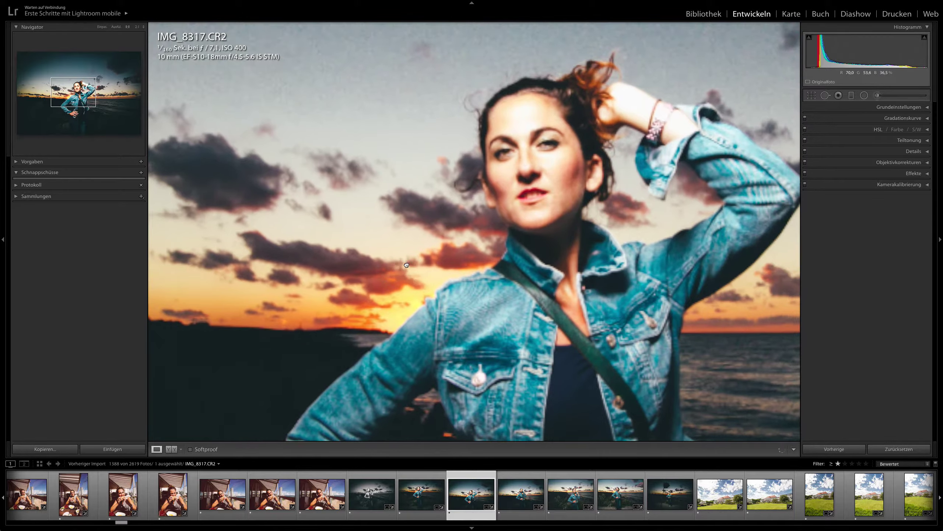
click(343, 271)
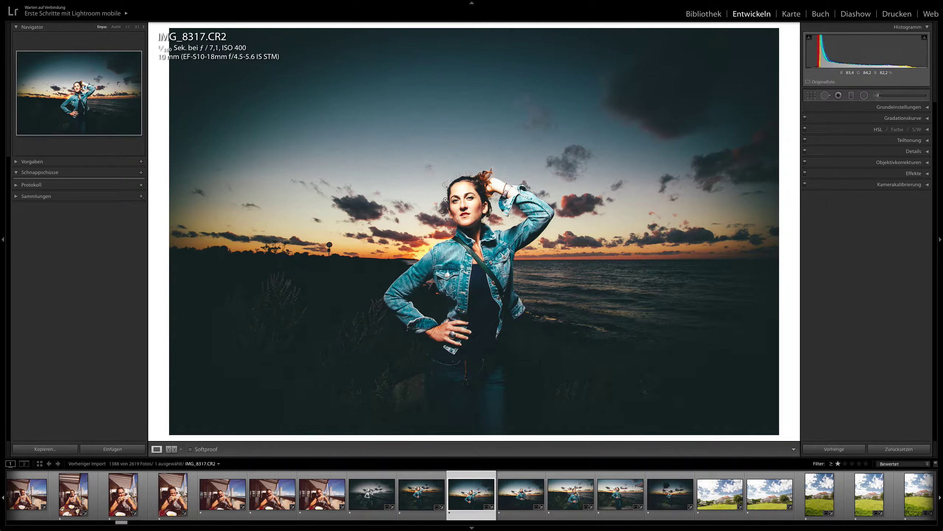
Step: Go through the remaining sunset portraits IMG_8318, IMG_8319 and IMG_8322 and the flash setup shot IMG_8323
key(Right)
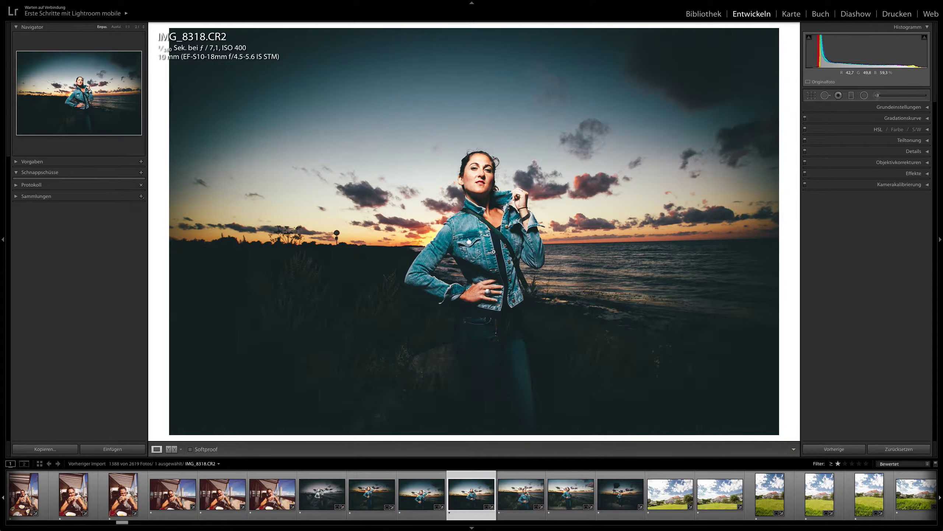
key(Right)
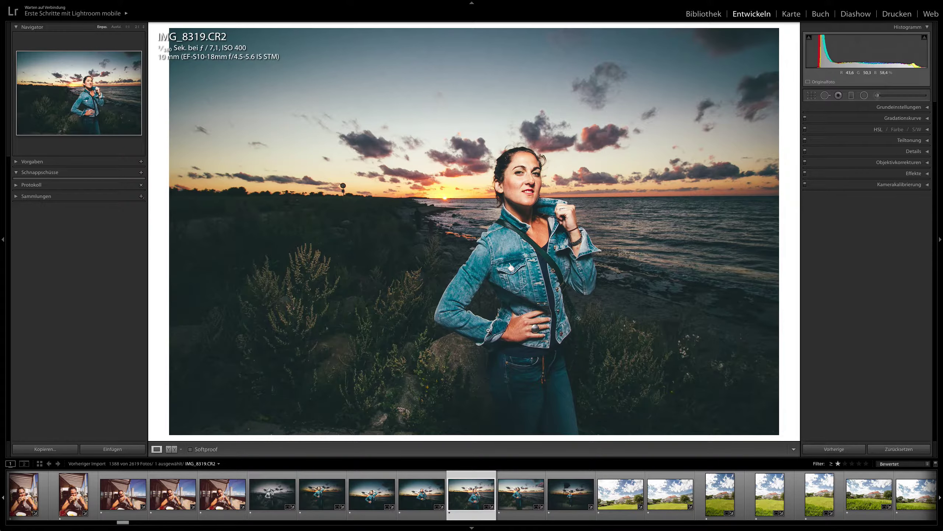
key(Right)
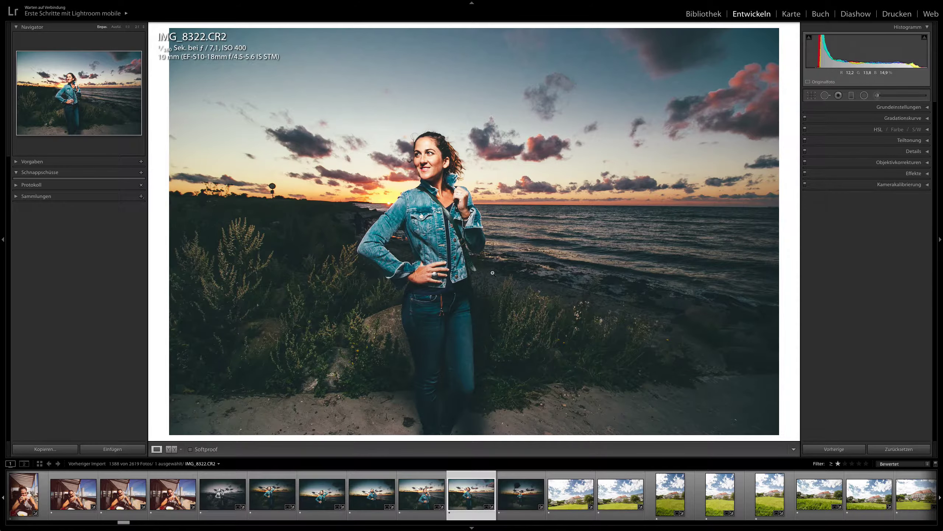
key(Right)
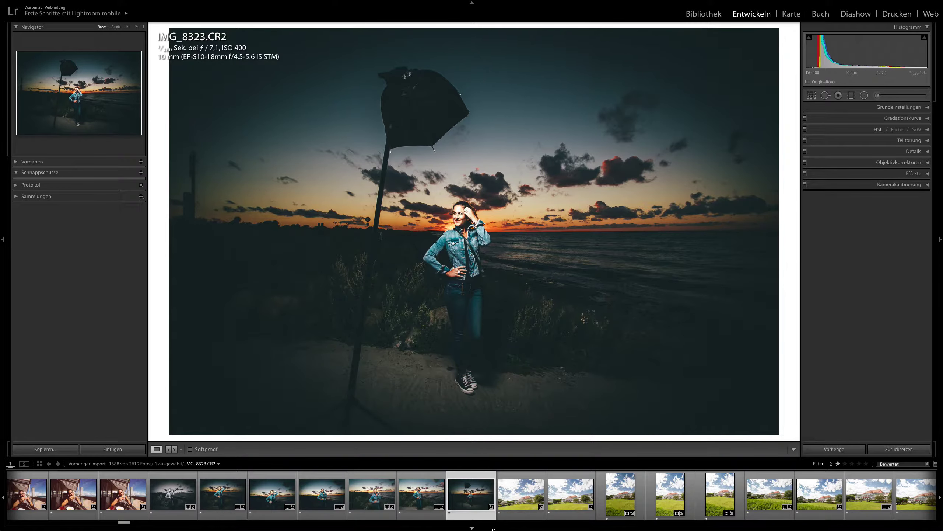
Step: View the 10 mm lawn shots of the red-roofed building, IMG_8327, IMG_8334 and IMG_8339, and the 18 mm version IMG_8344
click(498, 510)
scroll(496, 509, down, 5)
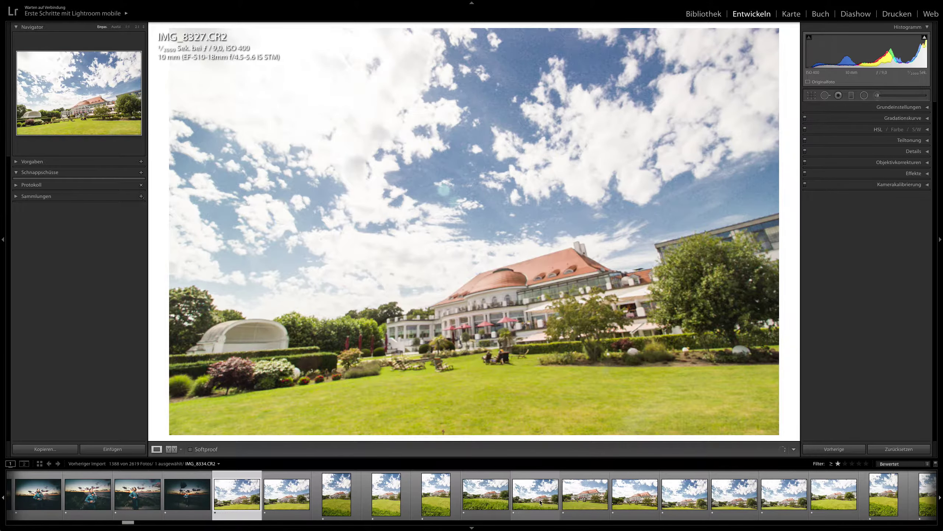
click(550, 501)
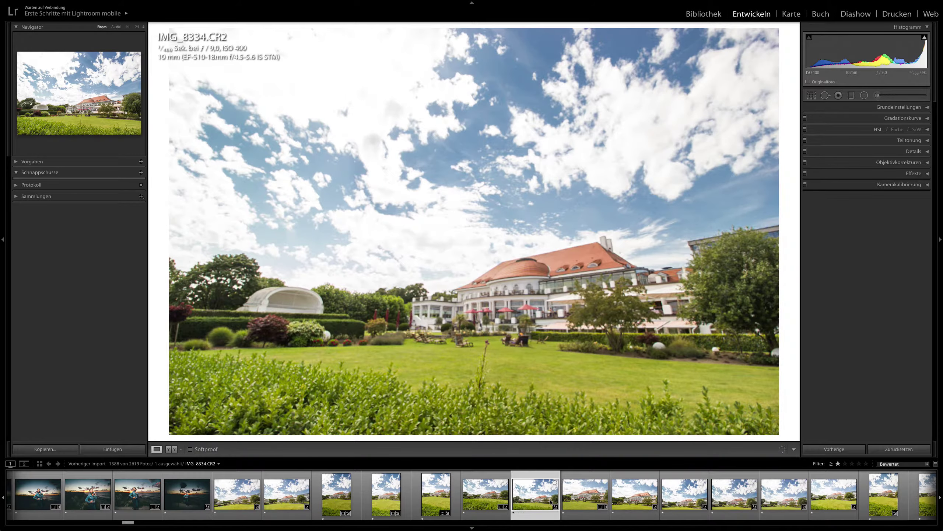
scroll(553, 499, down, 5)
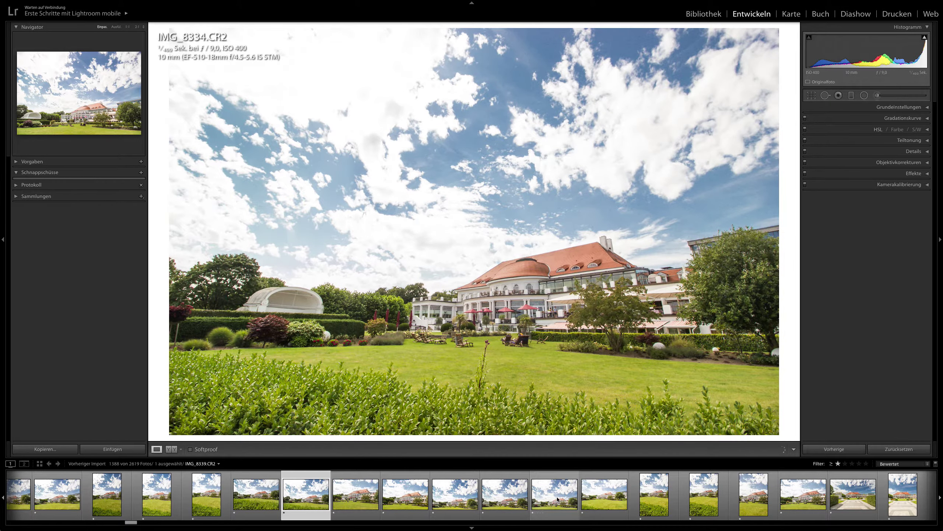
click(557, 497)
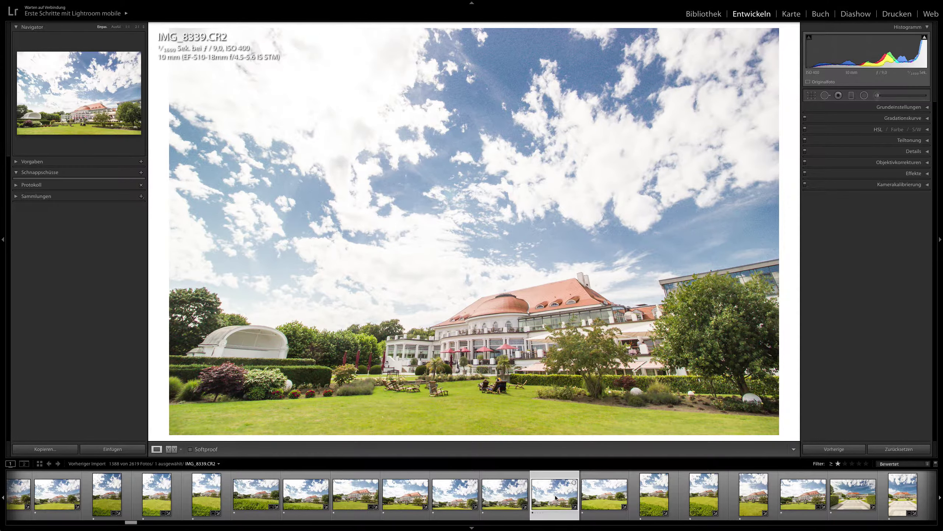
scroll(555, 497, down, 5)
click(562, 498)
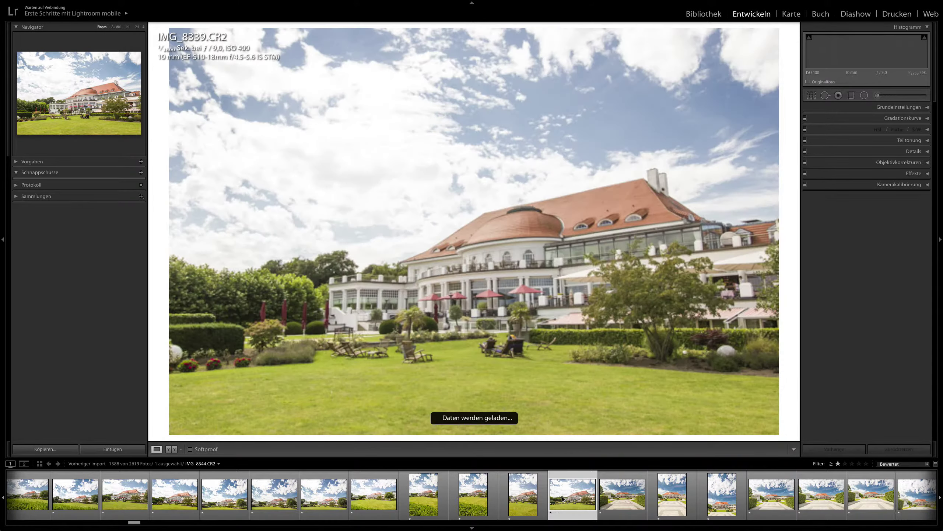
Step: View the frontal shots of the building IMG_8346, IMG_8348 and IMG_8351 at 10 mm and IMG_8357 at 18 mm
scroll(563, 498, down, 4)
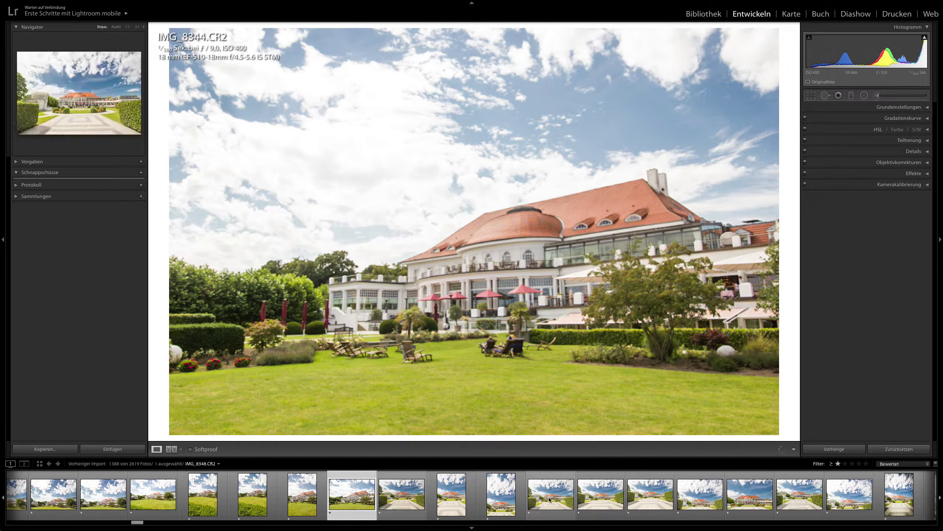
click(452, 497)
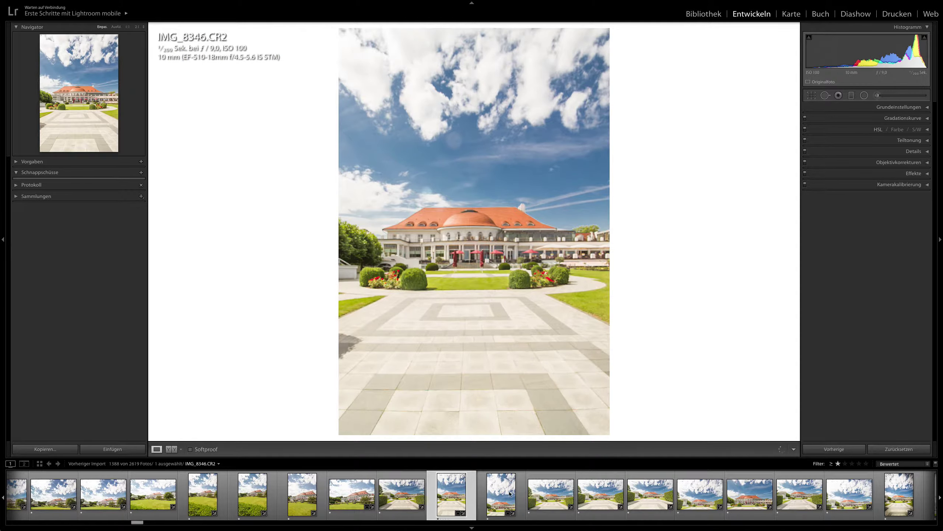
click(548, 497)
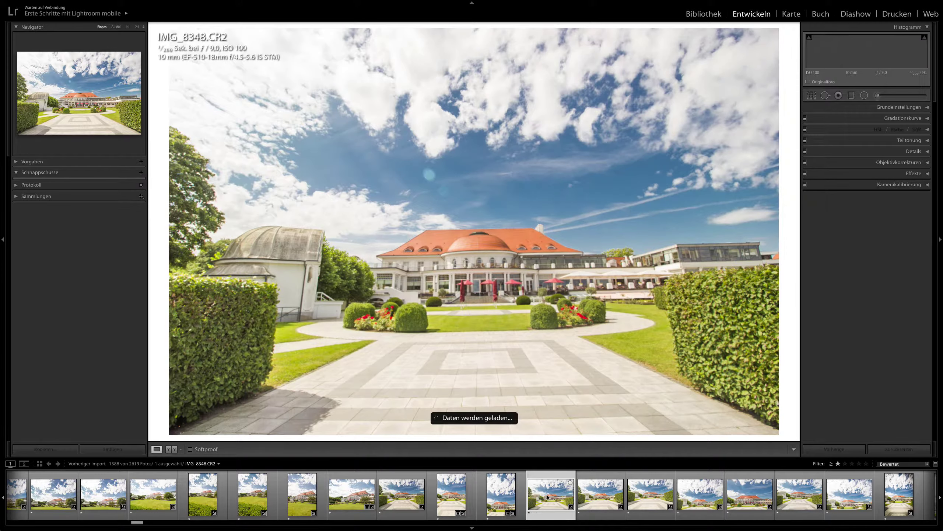
scroll(568, 497, down, 3)
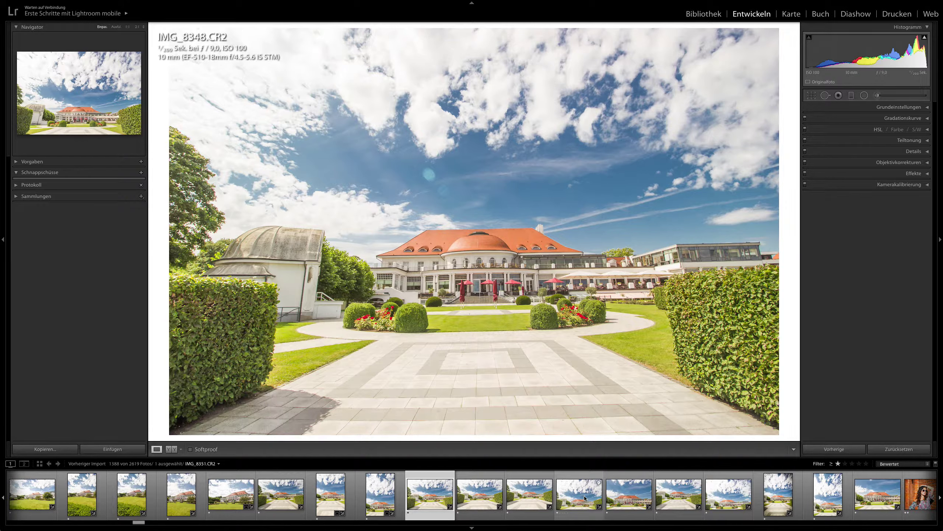
click(584, 496)
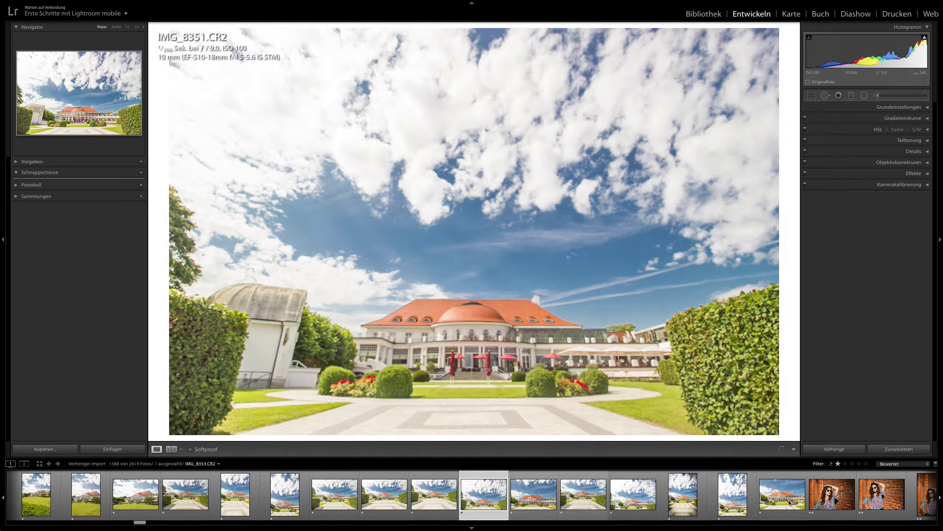
click(786, 497)
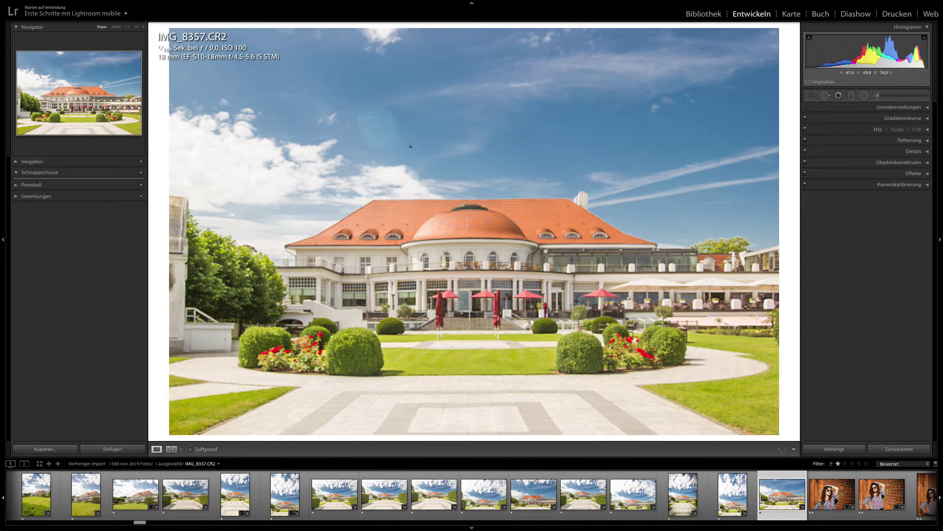
Step: Find the 35 mm lens photos of the same building front and view IMG_3518, IMG_3522 and IMG_3525 for comparison
drag(139, 522, 464, 523)
scroll(470, 509, down, 10)
scroll(469, 510, up, 5)
click(416, 499)
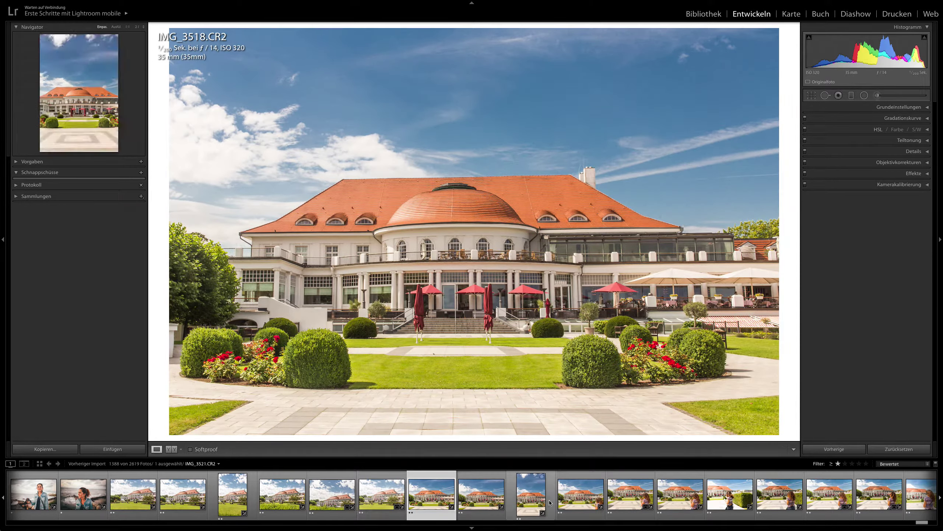
click(562, 501)
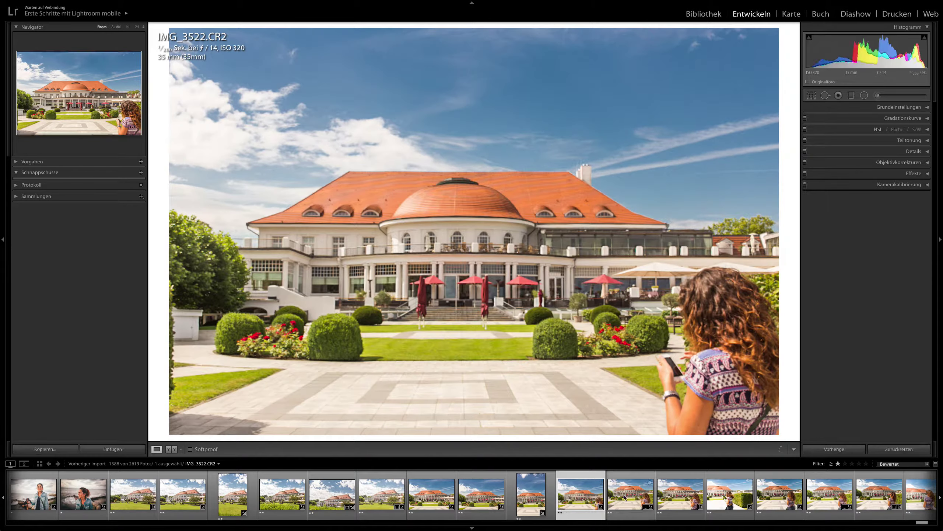
click(680, 494)
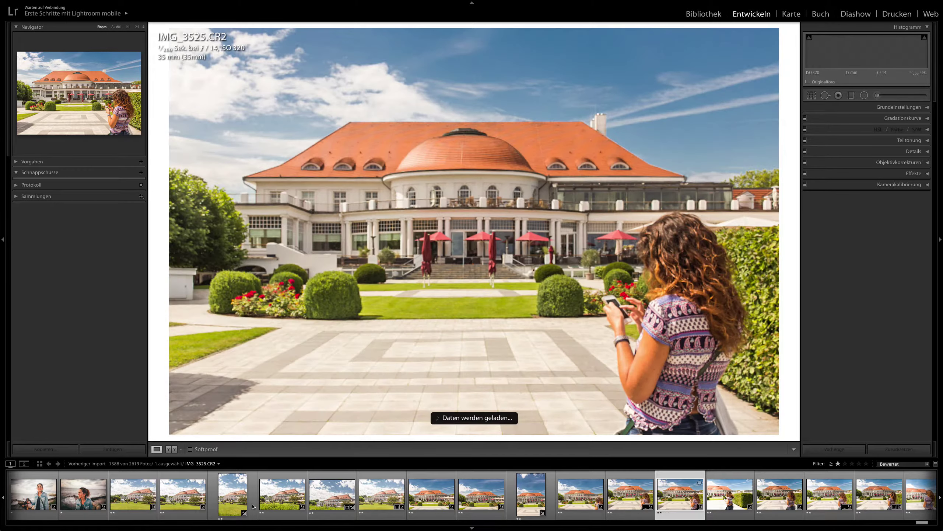
Step: View the 35 mm lawn shot of the building, IMG_3511, and return to the 10-18mm photos around IMG_8348
scroll(248, 504, up, 3)
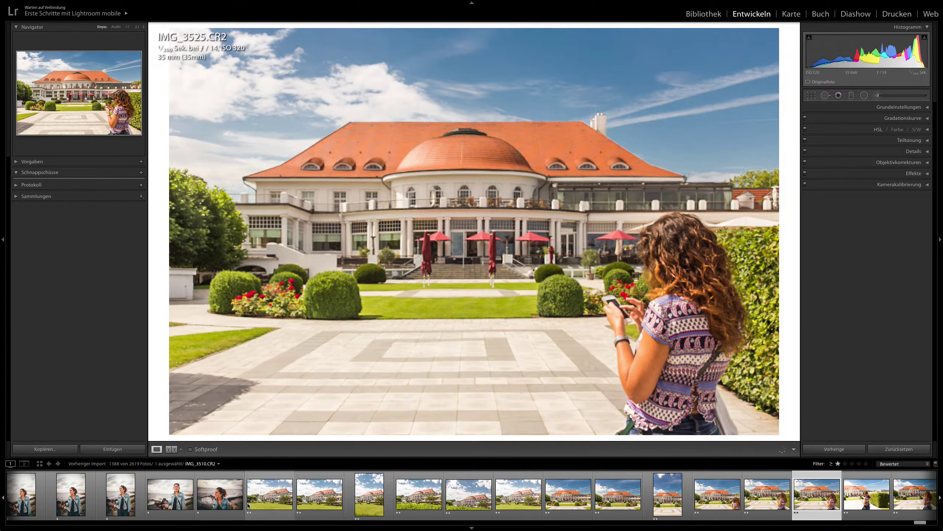
click(324, 500)
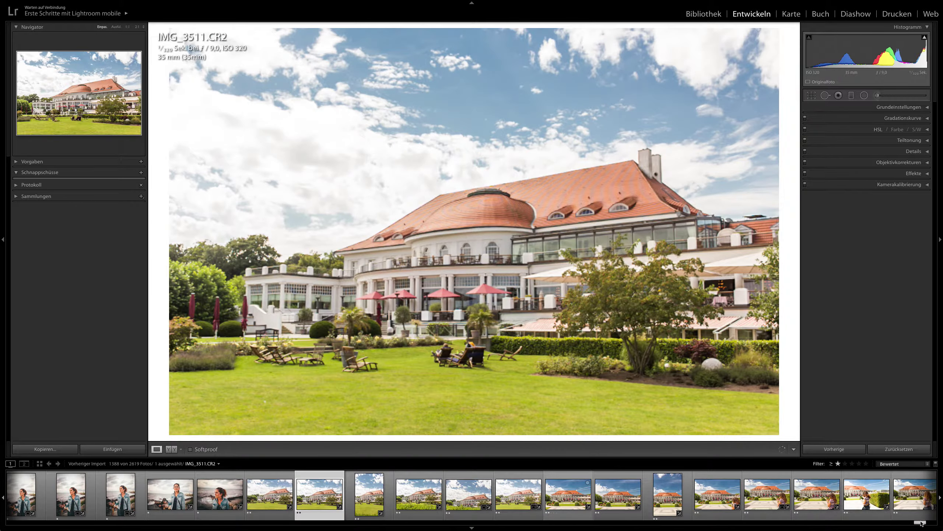
drag(921, 523, 140, 527)
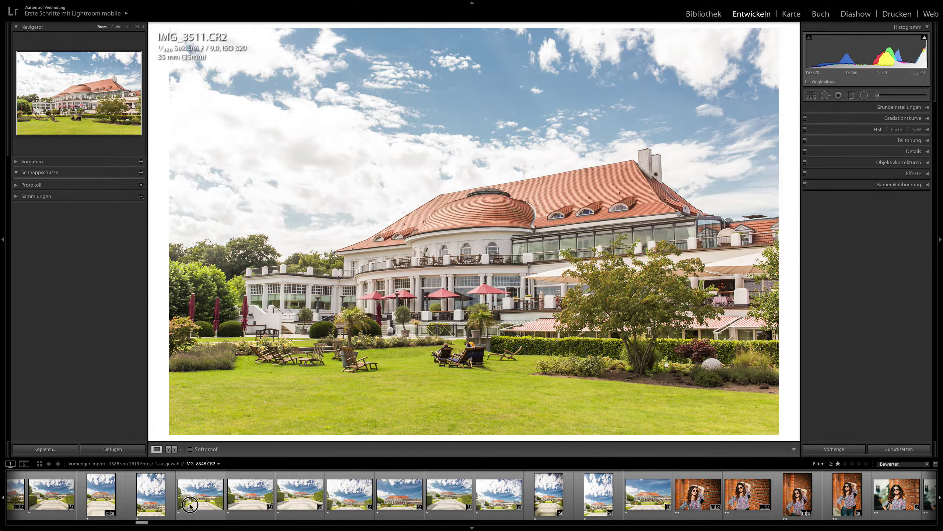
Step: View the 10 mm building photo IMG_8348 again, followed by the 135 mm brick-wall portrait IMG_1290
click(195, 504)
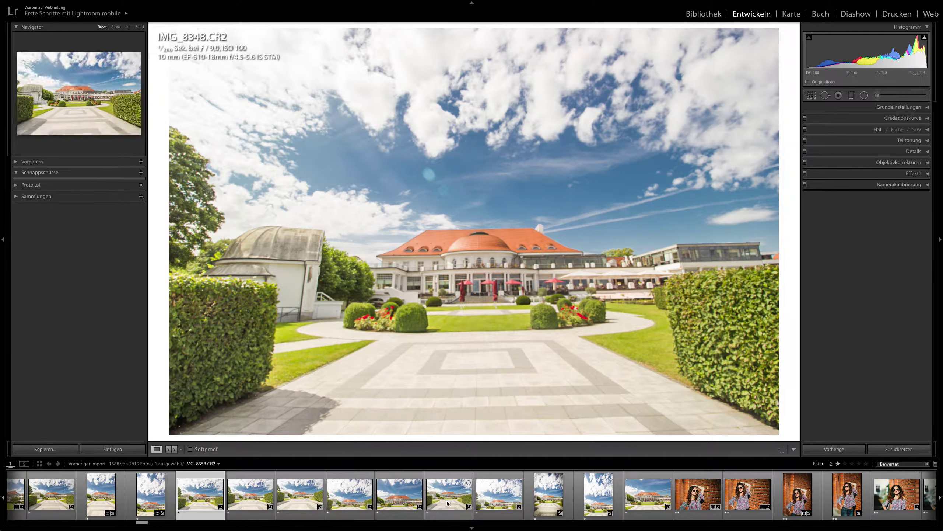
scroll(446, 502, down, 5)
scroll(260, 496, down, 1)
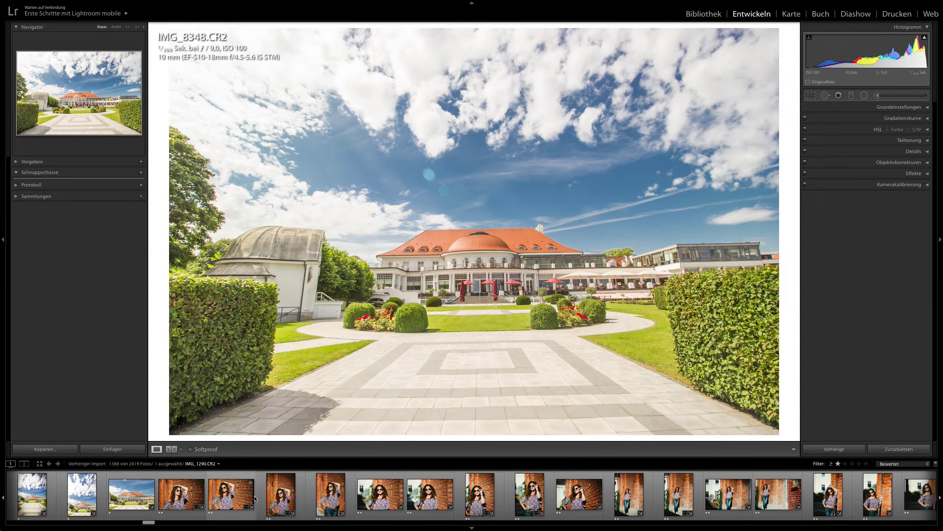
click(218, 499)
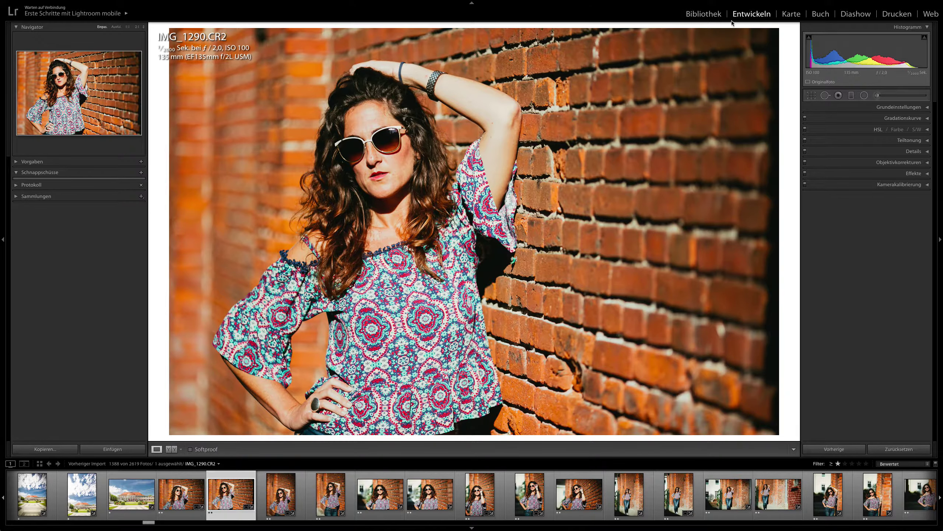
Step: Switch to the Library grid and select the upright brick-wall portrait IMG_1294
click(709, 15)
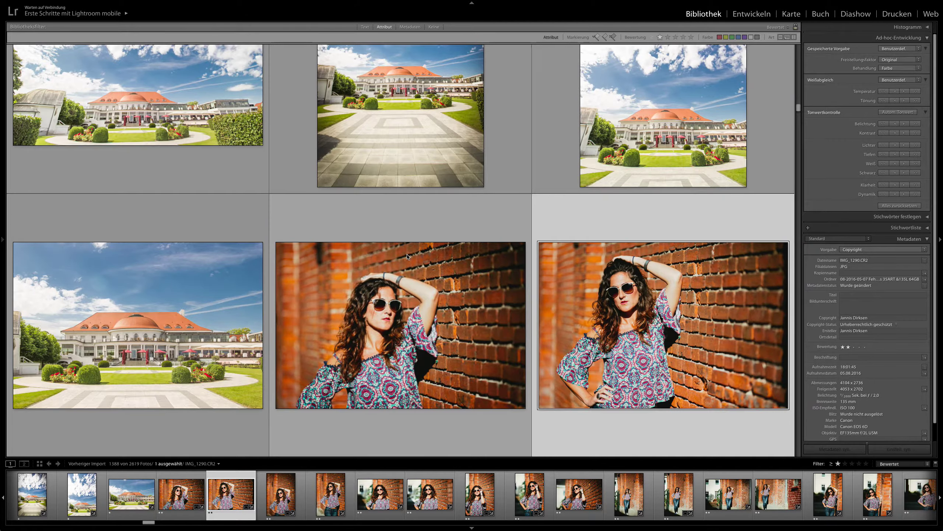
scroll(407, 256, down, 6)
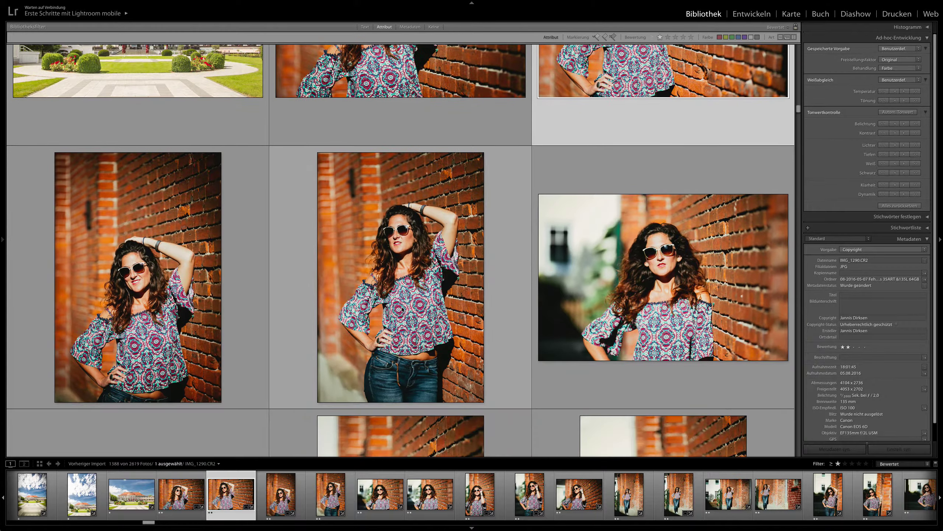
click(403, 309)
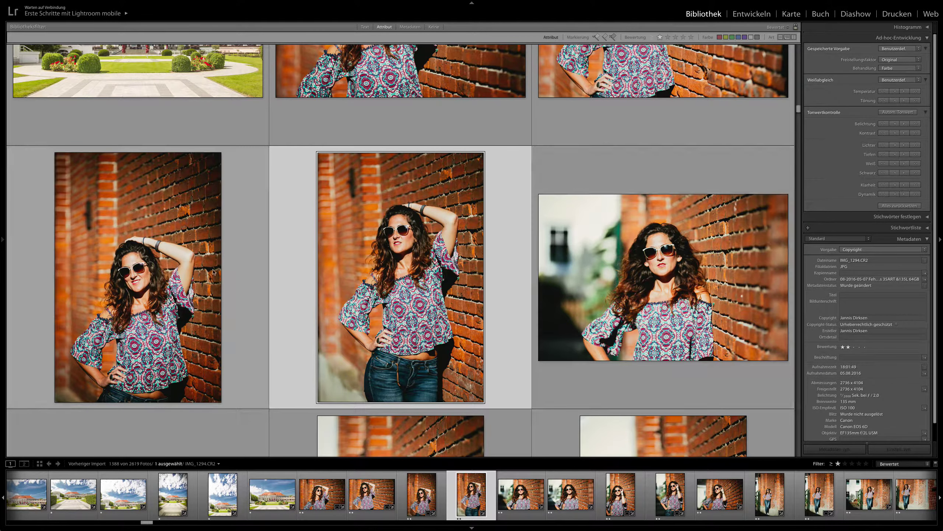
Step: Browse the 135 mm brick-wall portraits in the grid and select the upright shot IMG_1325 to check its metadata
scroll(161, 327, down, 2)
scroll(161, 325, down, 3)
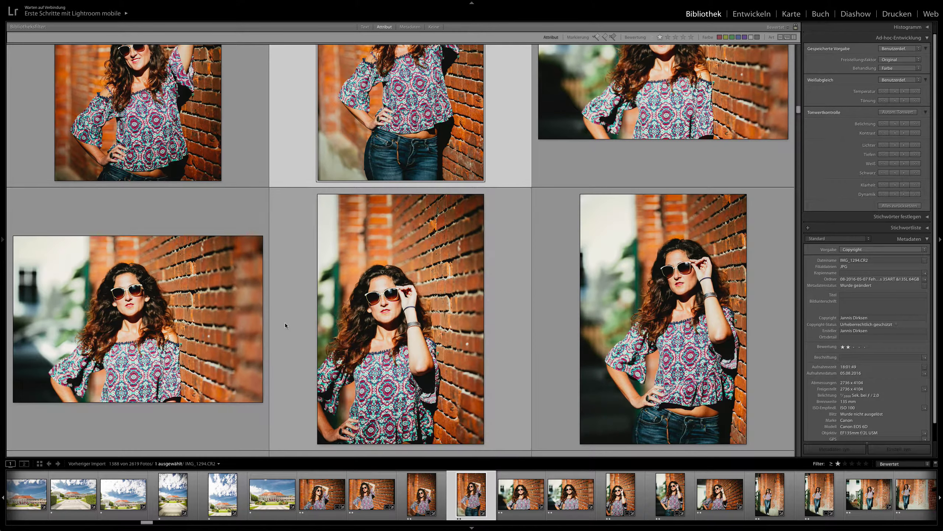
scroll(259, 338, down, 6)
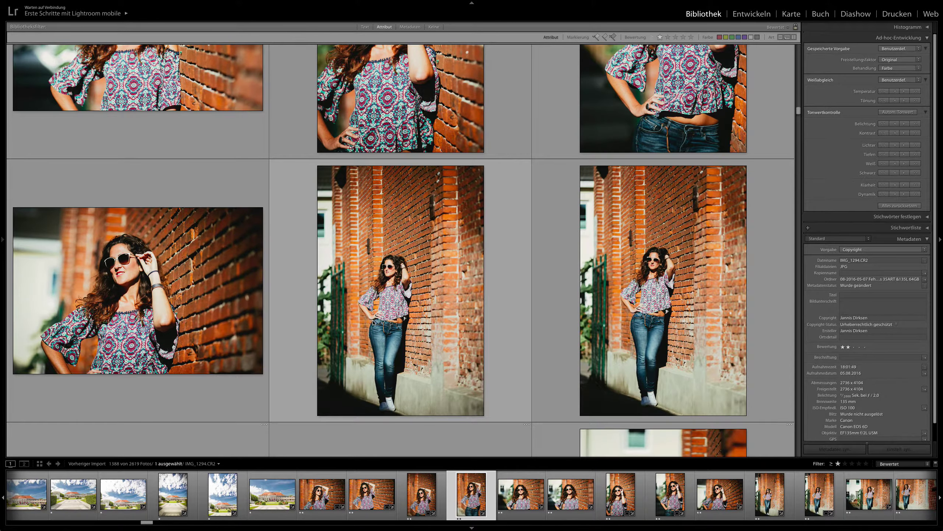
scroll(374, 323, down, 5)
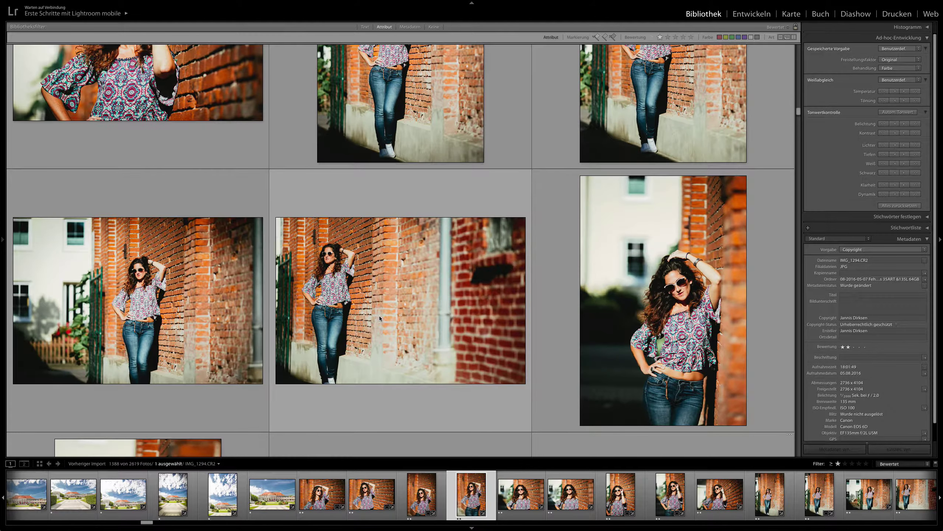
scroll(379, 316, down, 2)
scroll(375, 319, down, 2)
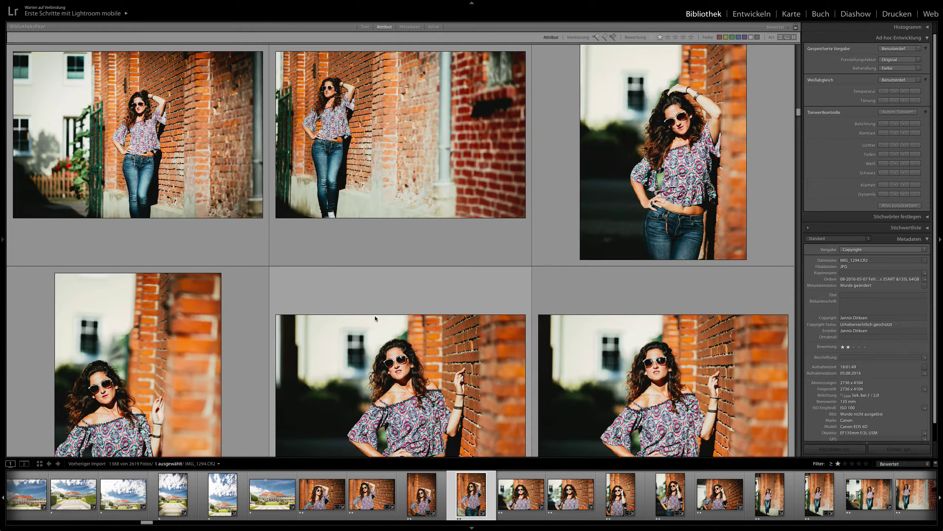
scroll(375, 317, up, 3)
scroll(375, 318, down, 6)
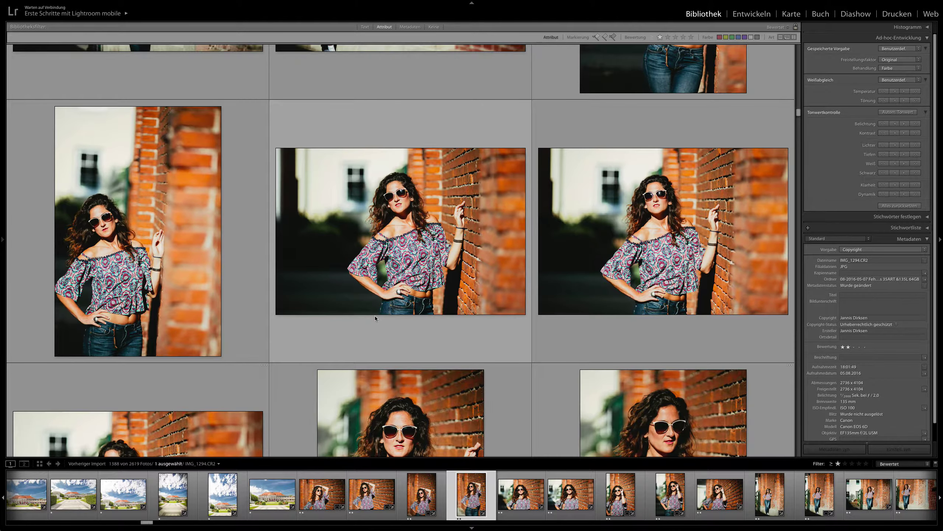
scroll(374, 315, down, 2)
scroll(376, 316, down, 1)
scroll(376, 317, down, 1)
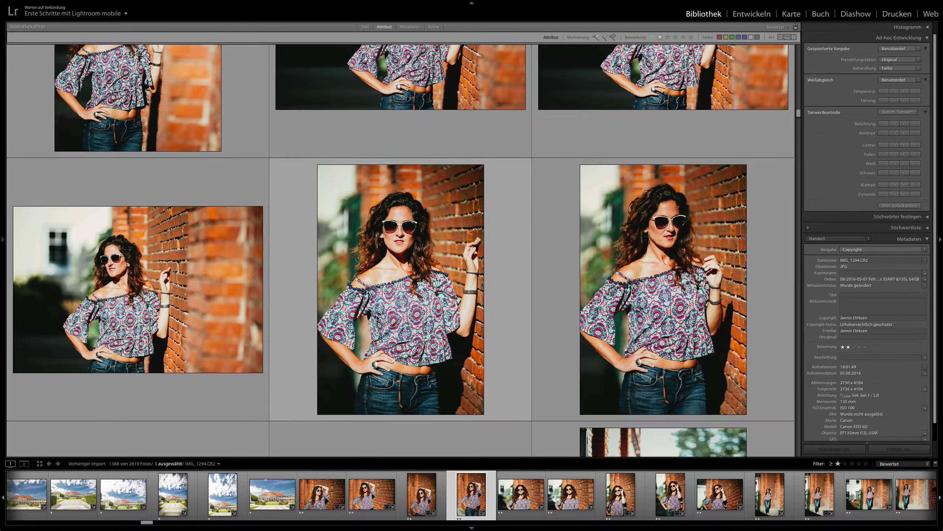
click(450, 282)
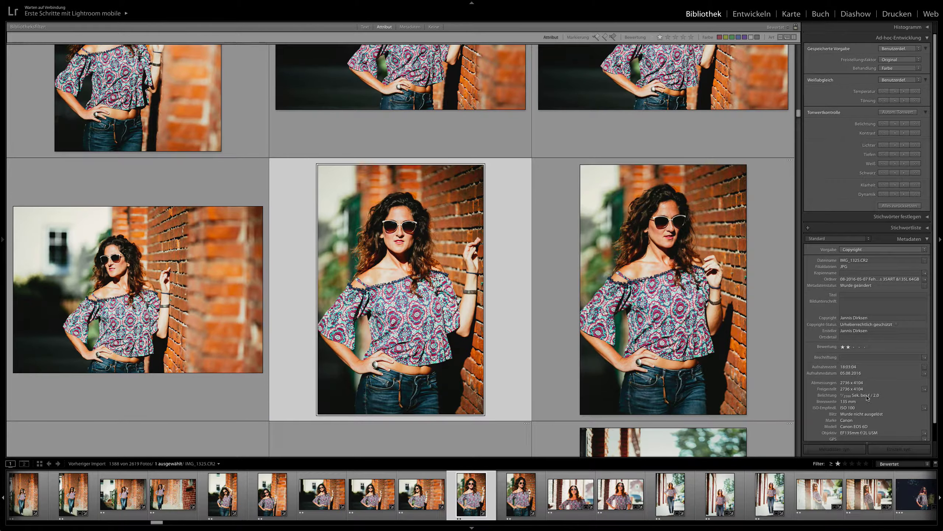
Step: Look through the bright backlit street portraits and select the dark-background 35 mm portrait IMG_1356
scroll(497, 289, down, 4)
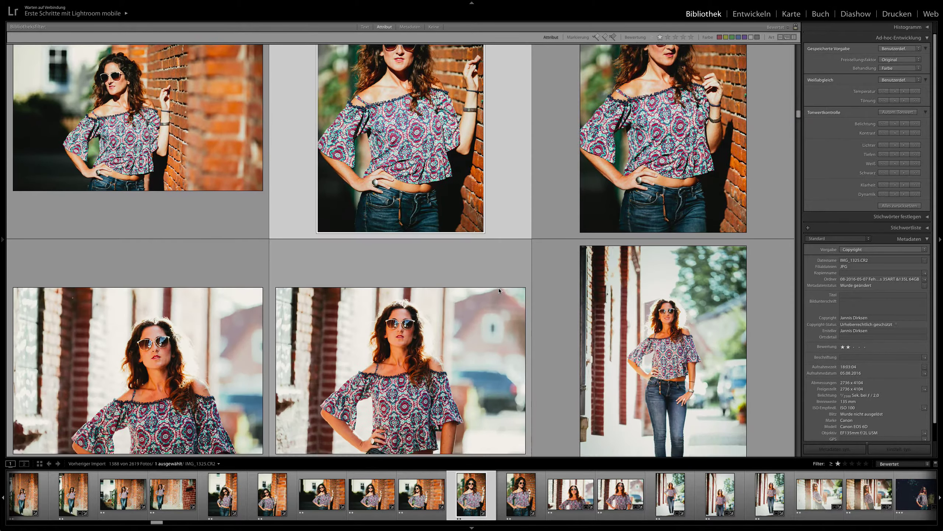
scroll(470, 262, down, 5)
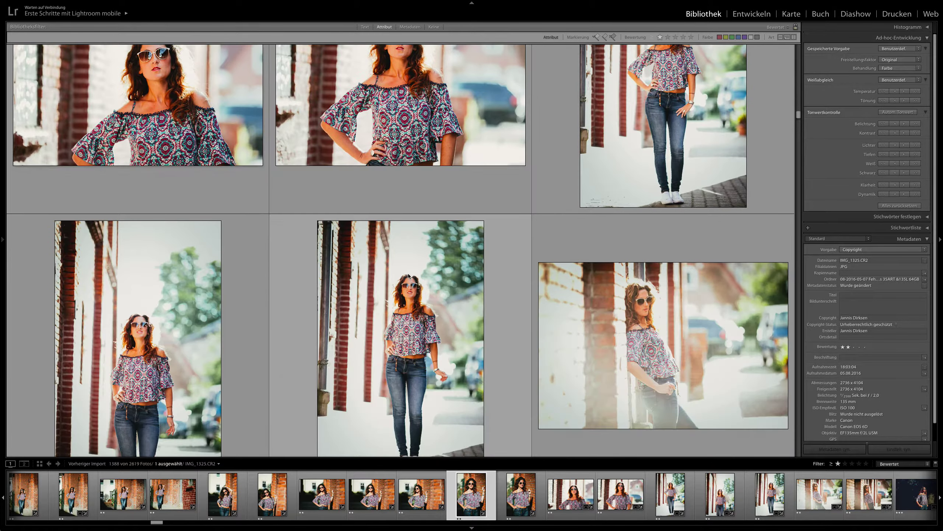
scroll(409, 275, down, 2)
scroll(235, 273, up, 3)
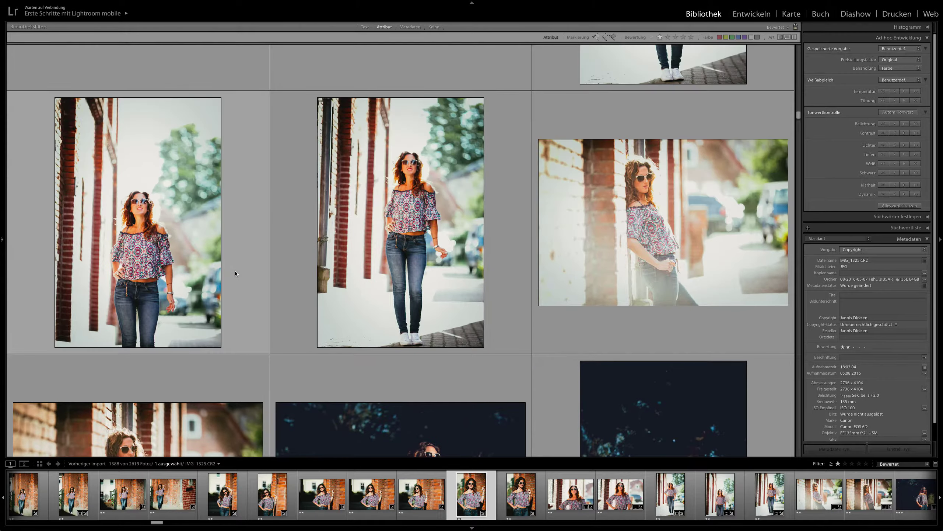
scroll(235, 274, up, 6)
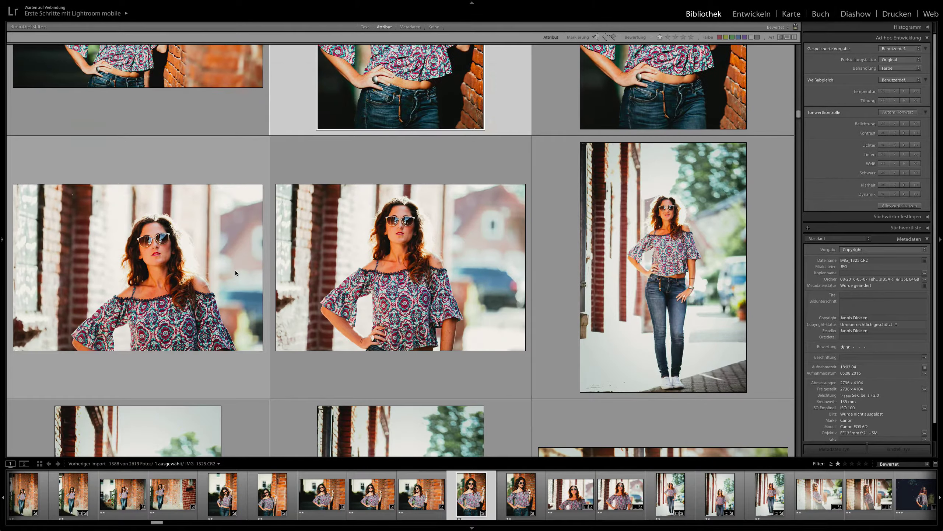
scroll(236, 270, down, 8)
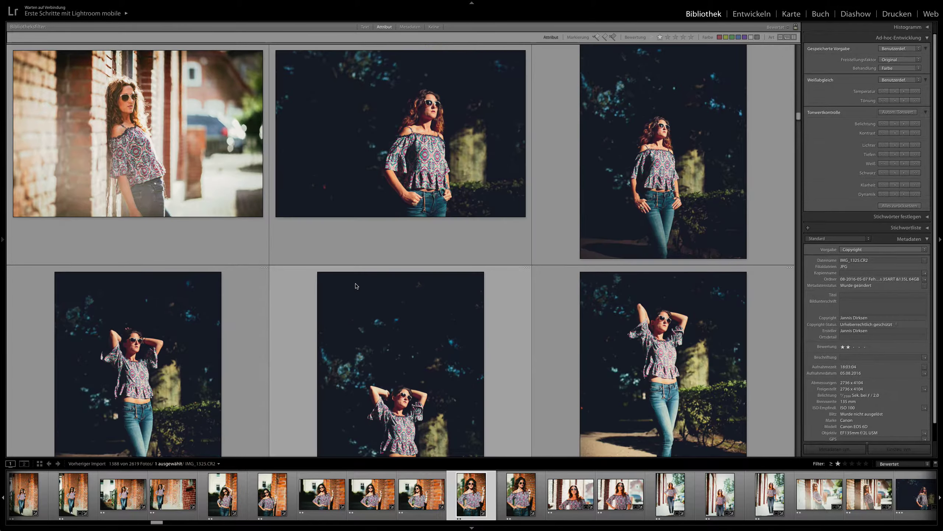
click(663, 156)
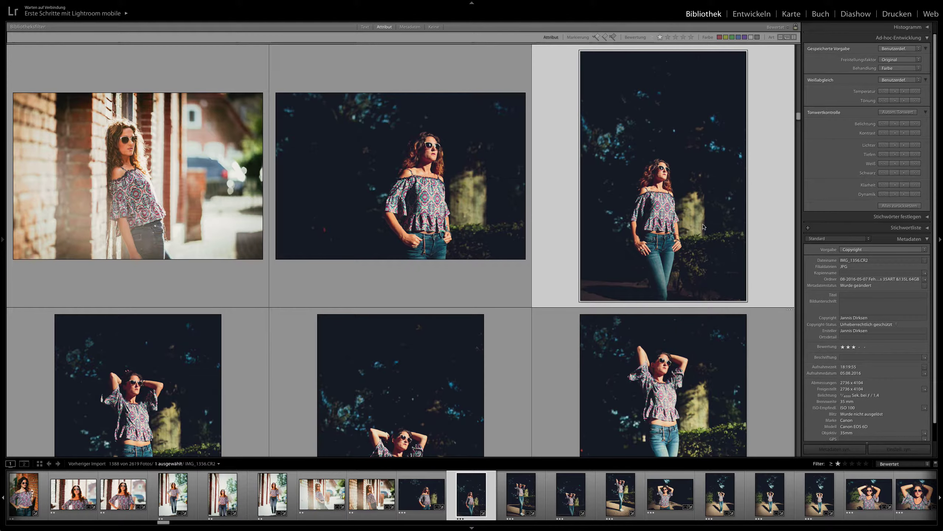
Step: Compare the dark-background 35 mm portraits with the bright street portraits and select IMG_1328
scroll(693, 248, down, 1)
scroll(691, 249, up, 2)
scroll(684, 252, down, 3)
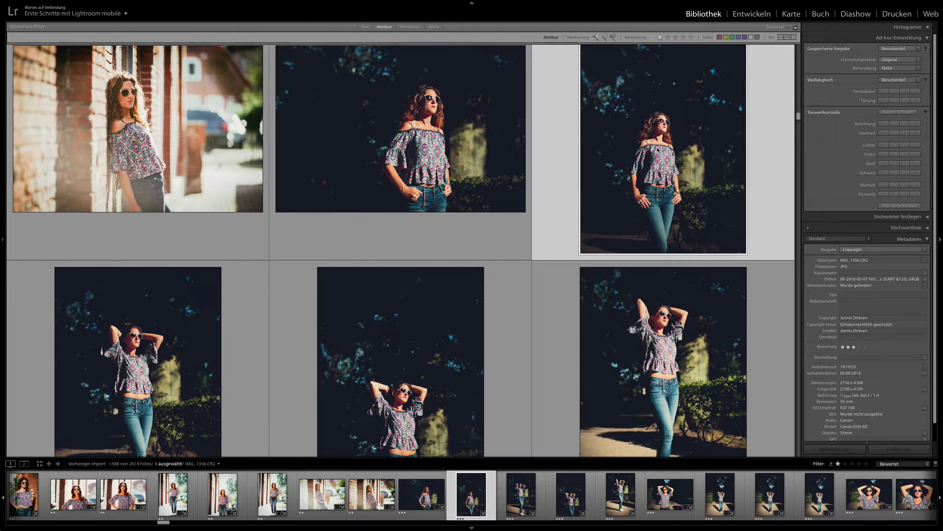
scroll(654, 132, up, 2)
scroll(616, 225, up, 10)
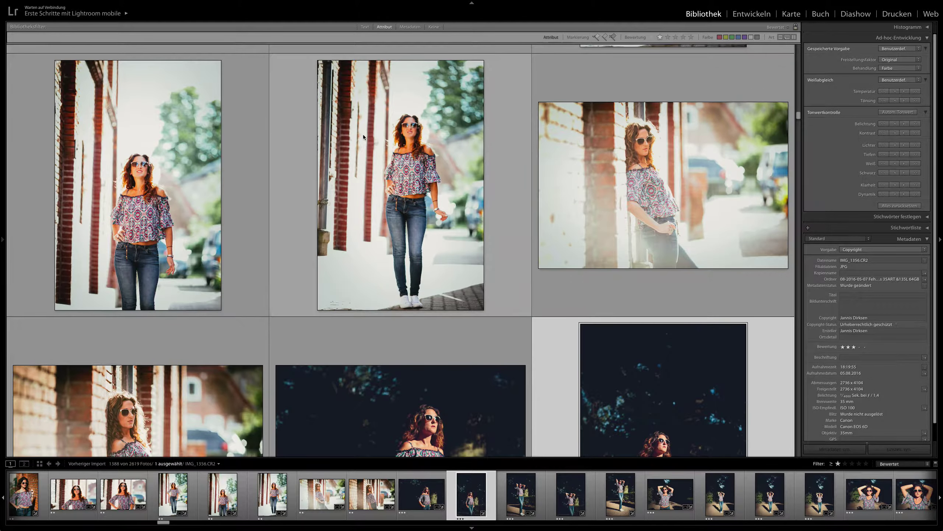
scroll(362, 134, up, 4)
scroll(364, 150, up, 4)
click(140, 192)
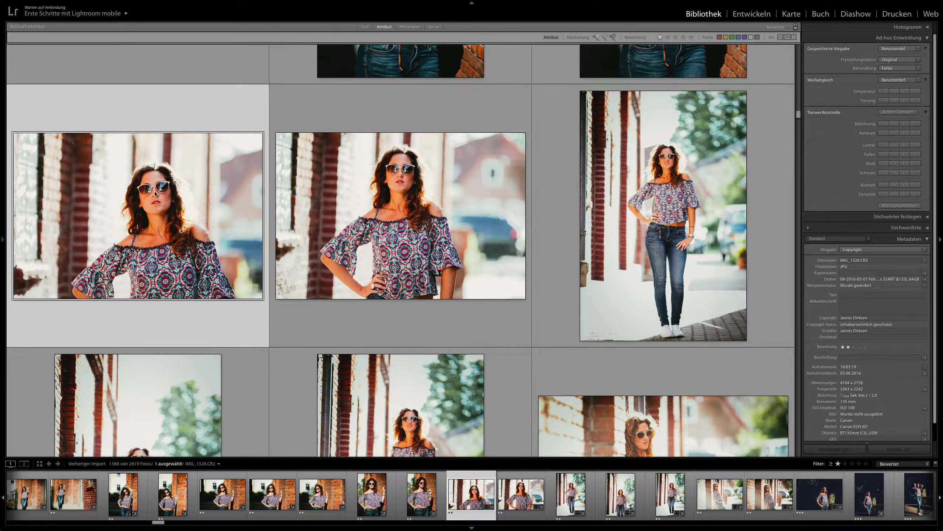
Step: Return to the 35 mm dark-background series and select the full-body portraits IMG_1362 and IMG_1374
scroll(144, 205, down, 10)
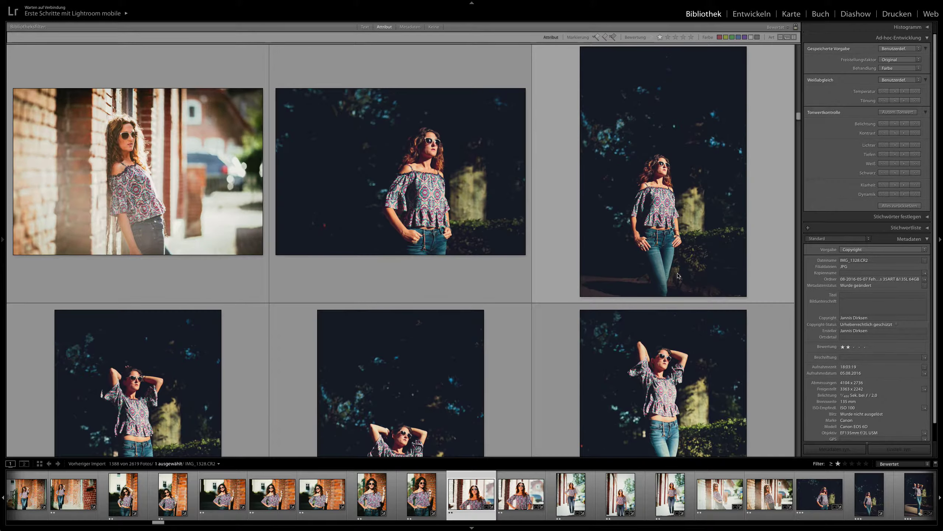
click(675, 337)
scroll(670, 209, down, 2)
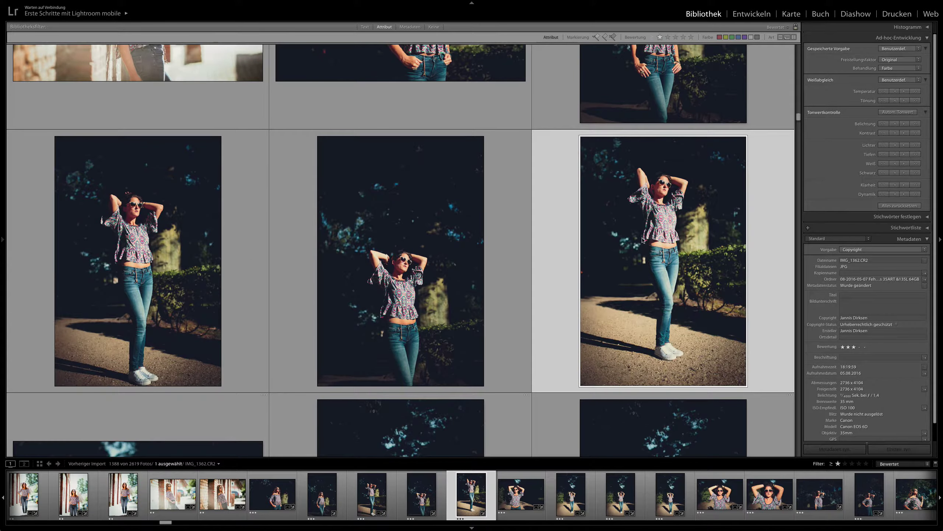
scroll(643, 240, down, 6)
click(678, 265)
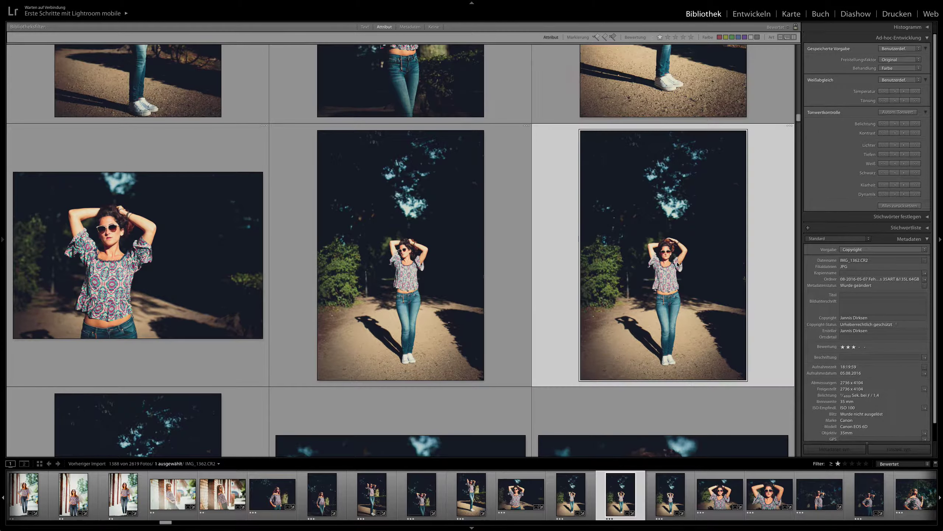
Step: Browse on to the tree-trunk photos and select IMG_1401, with the model at the frame's edge
scroll(549, 284, down, 6)
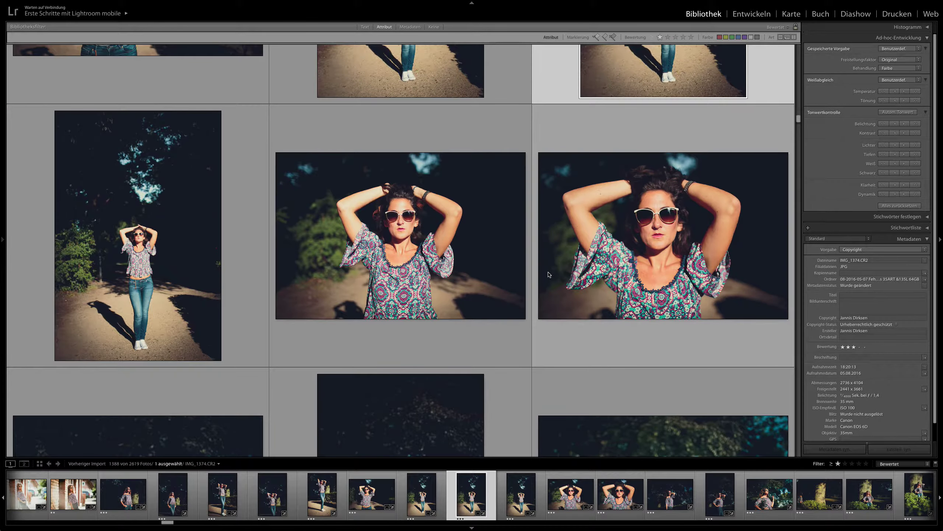
scroll(548, 274, down, 6)
scroll(383, 285, down, 6)
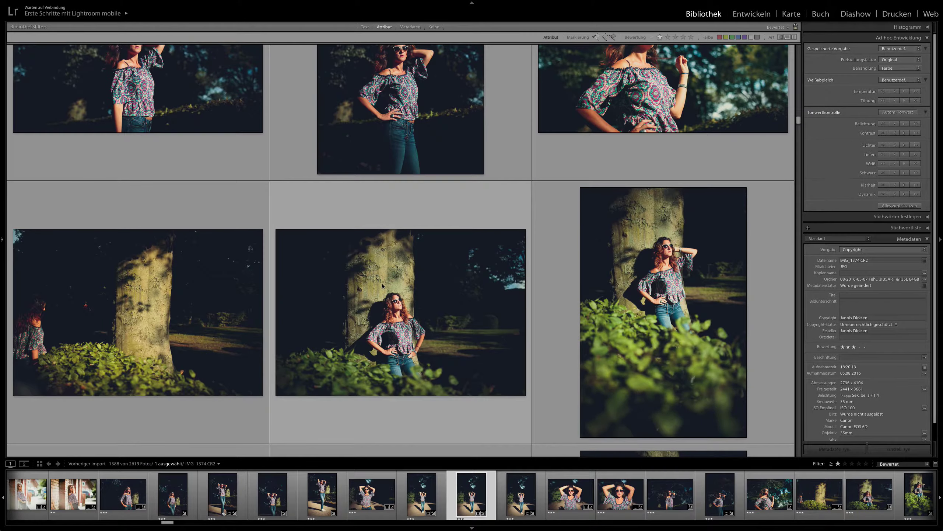
scroll(384, 284, down, 1)
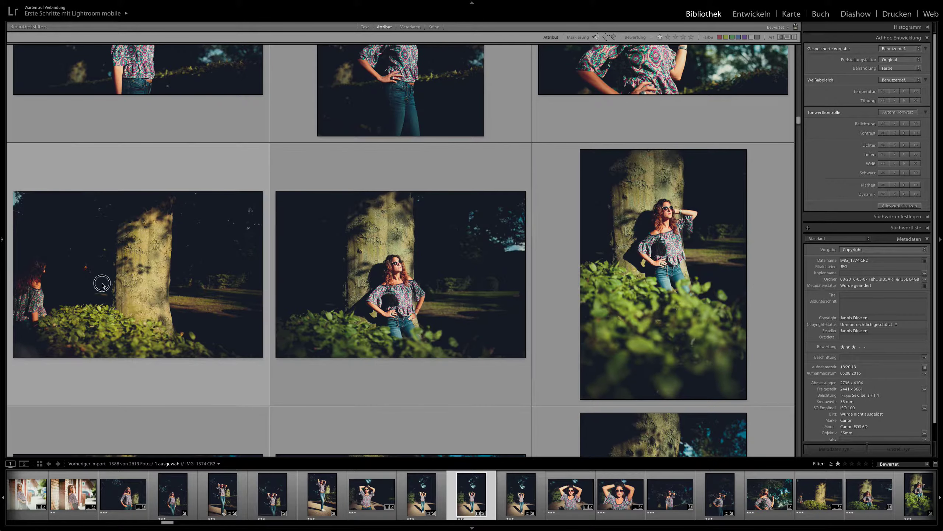
click(142, 277)
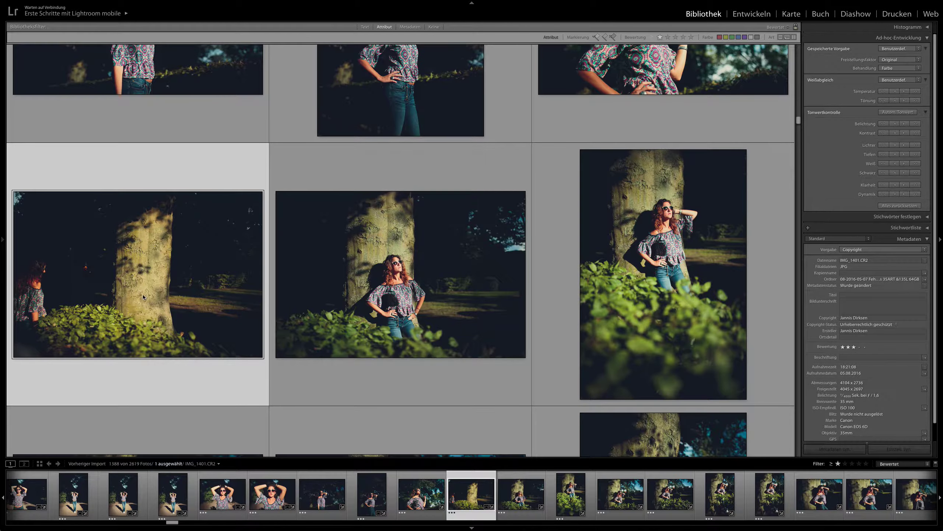
Step: Look through the remaining tree-trunk portraits and select the landscape-format shot IMG_1422
scroll(424, 290, down, 8)
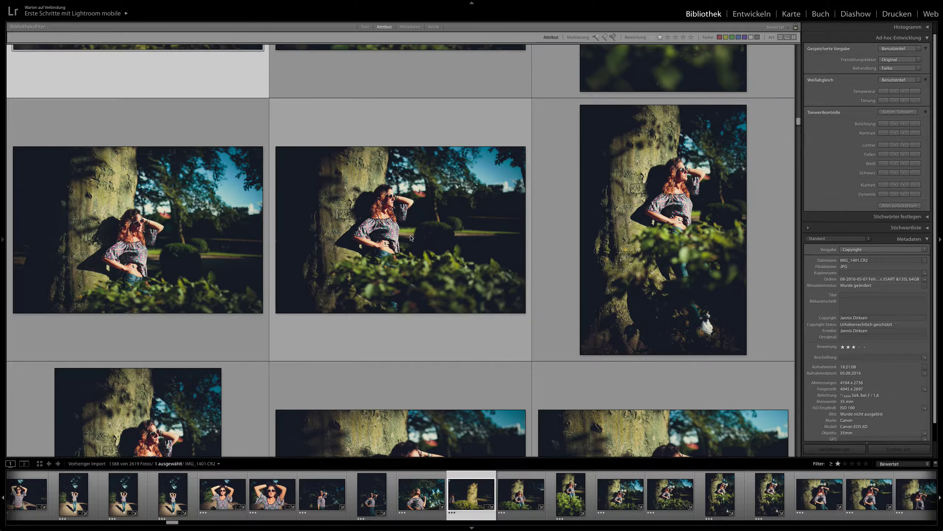
scroll(410, 238, down, 6)
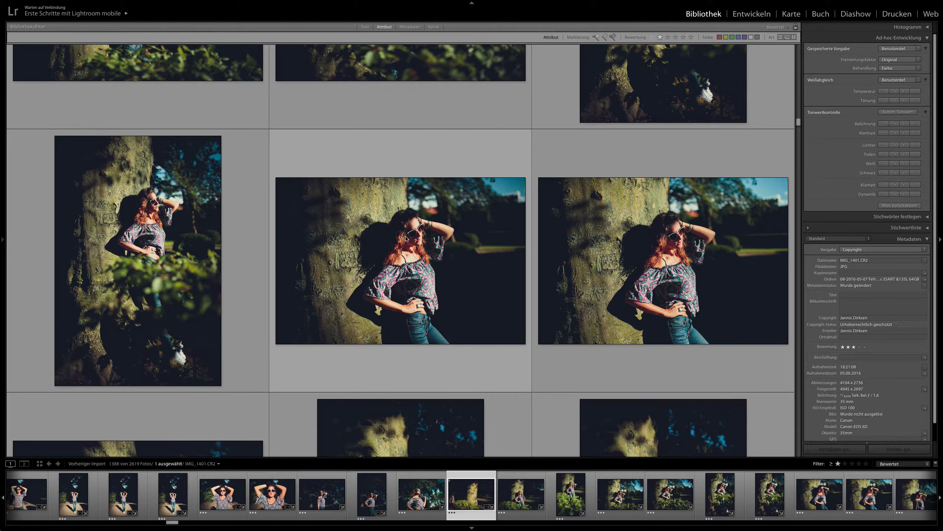
scroll(407, 238, down, 8)
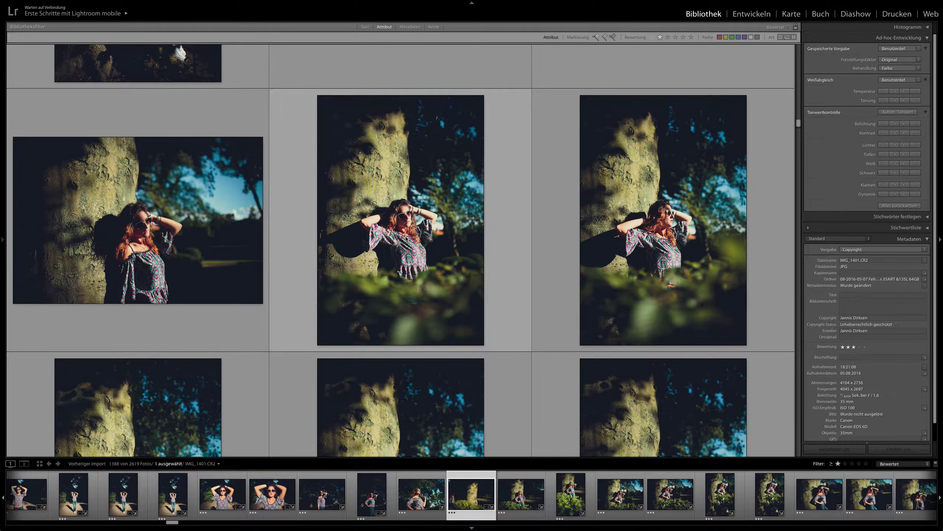
scroll(407, 239, down, 8)
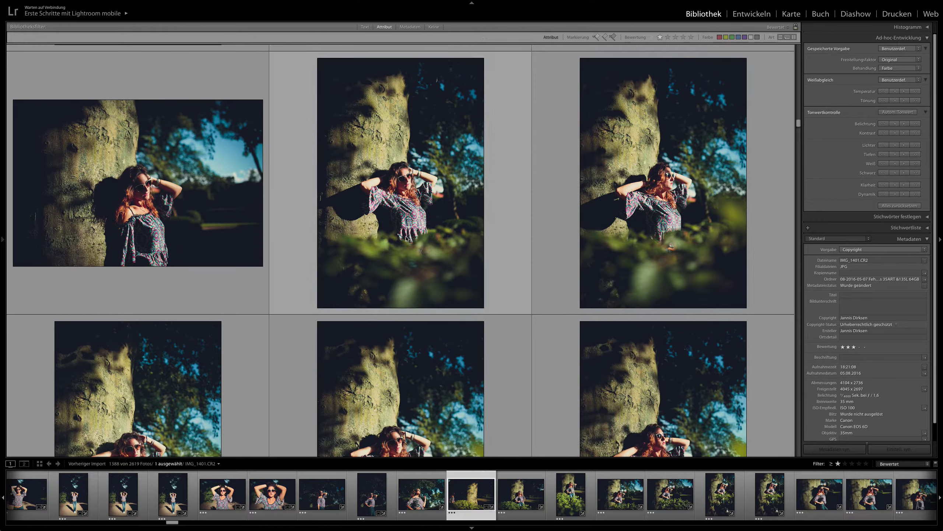
scroll(407, 238, up, 1)
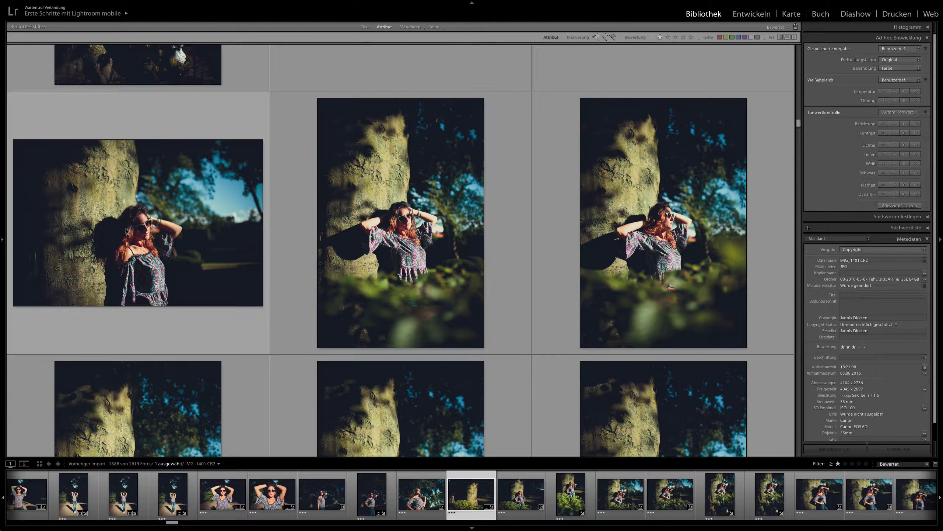
click(132, 228)
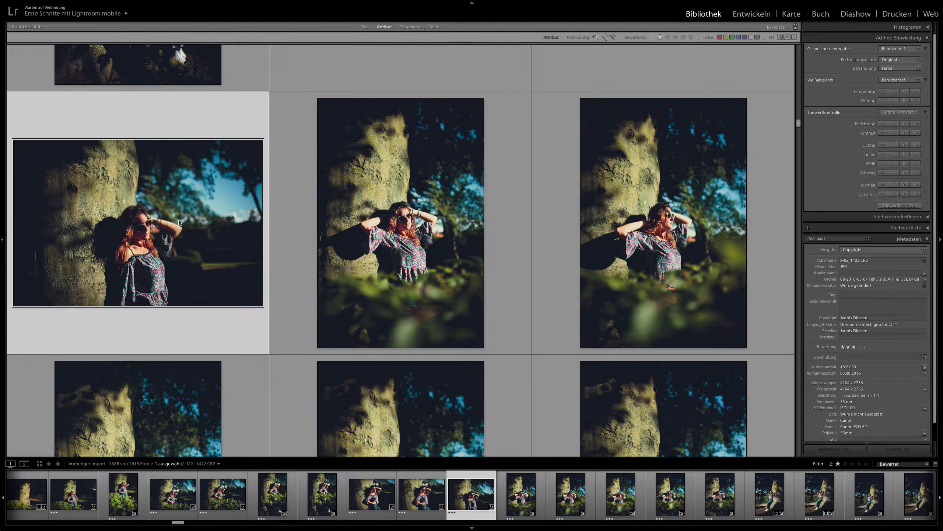
Step: Browse to the tree portraits with blurred foreground foliage, select IMG_1427 and examine the whole image
scroll(178, 222, down, 5)
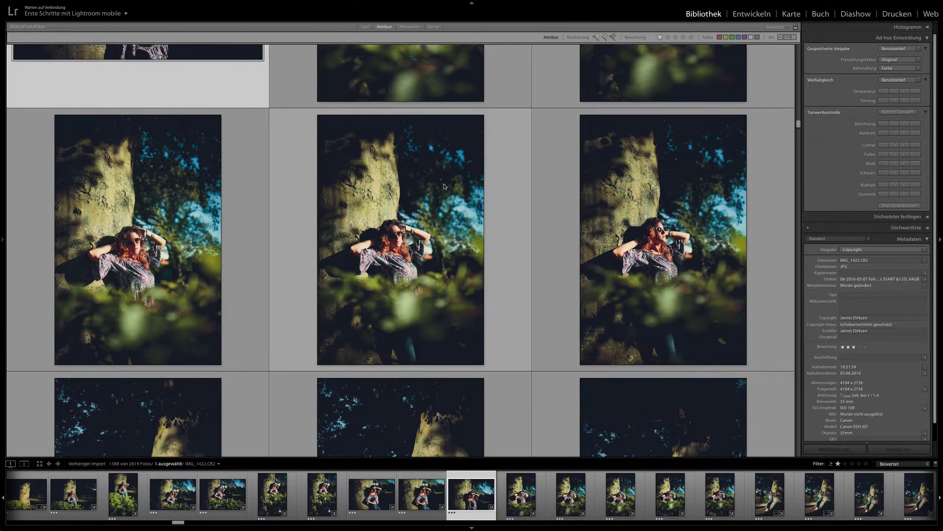
click(444, 188)
scroll(401, 211, down, 2)
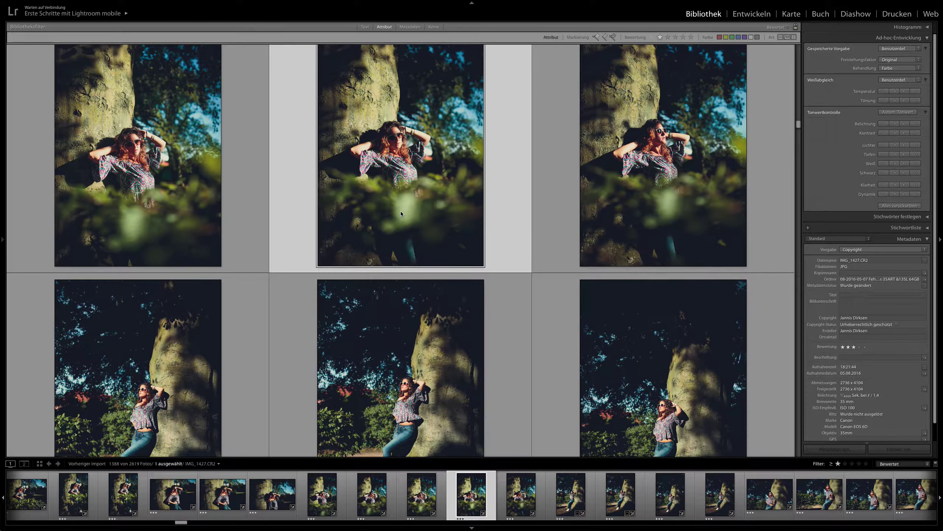
scroll(401, 211, up, 1)
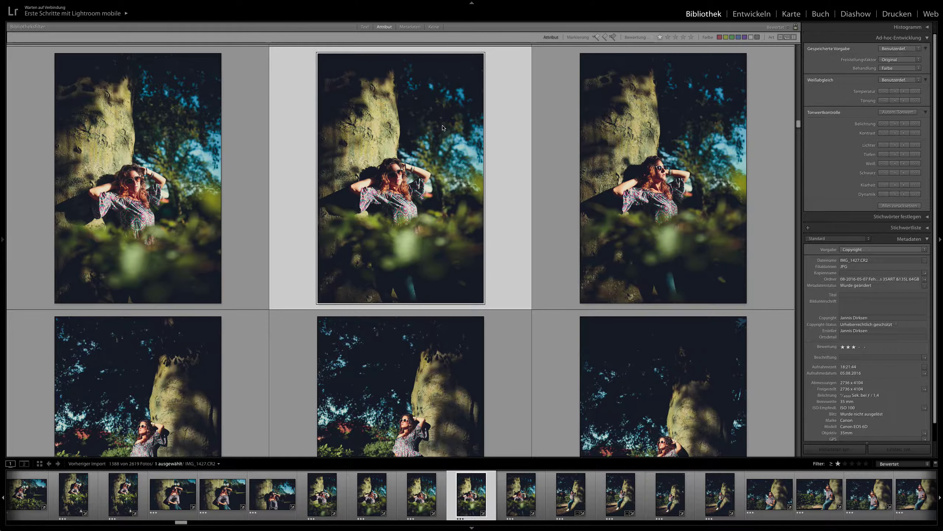
scroll(457, 142, down, 1)
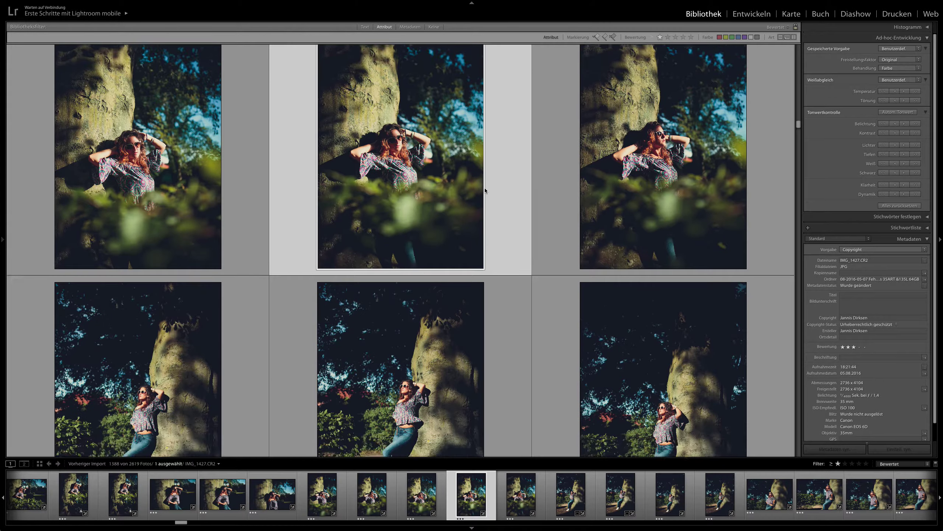
scroll(434, 170, up, 1)
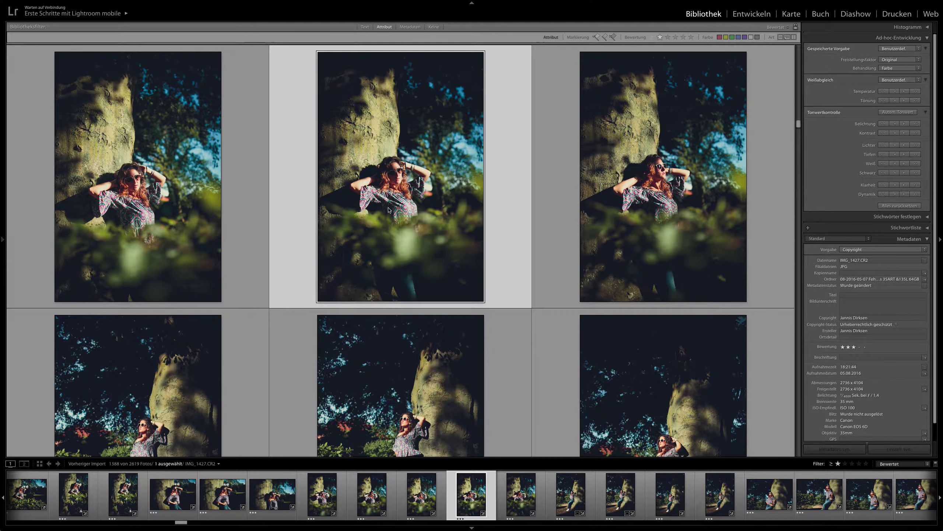
Step: Compare the foliage portraits with the full-body shots at the tree trunk and select IMG_1434
scroll(426, 173, down, 5)
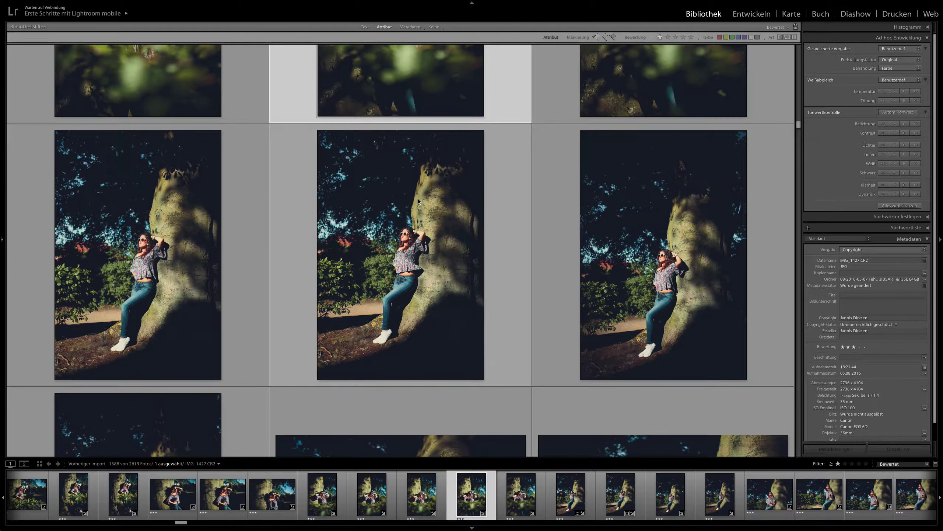
scroll(421, 185, down, 3)
scroll(408, 193, up, 6)
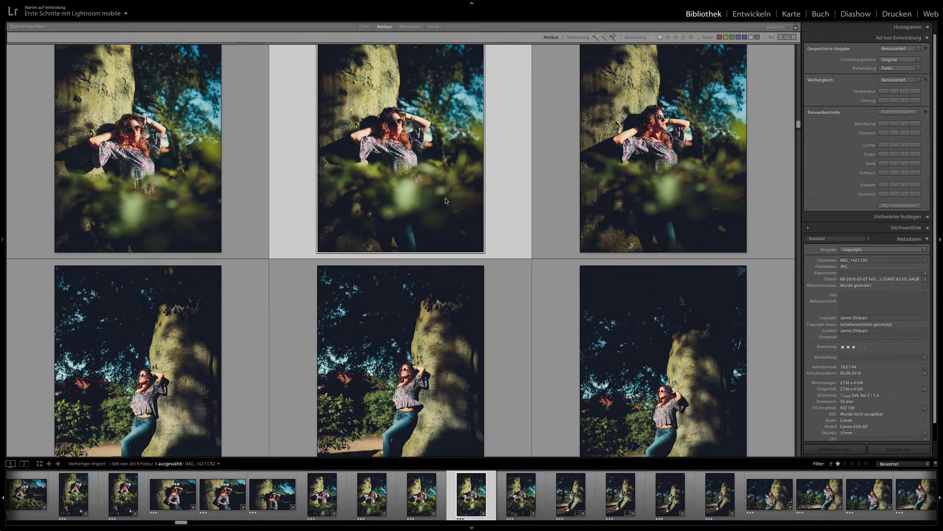
scroll(445, 193, down, 2)
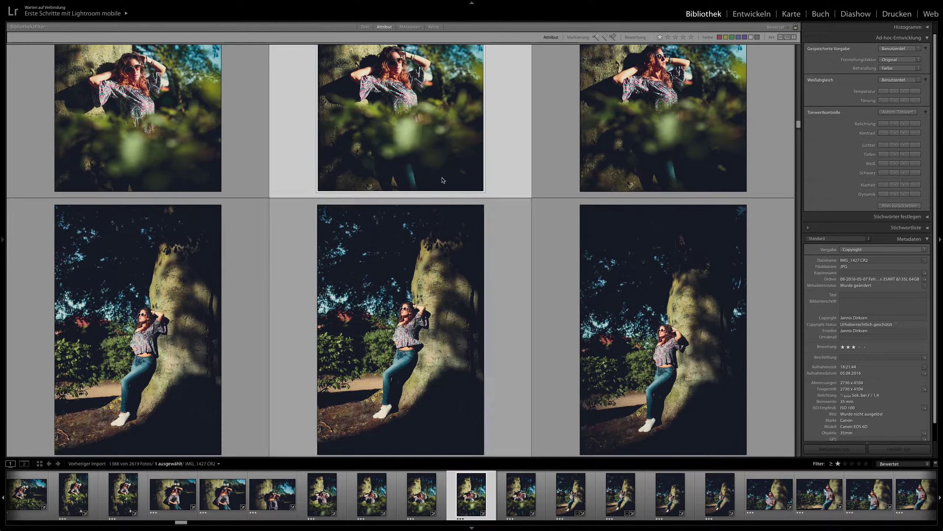
scroll(429, 182, down, 2)
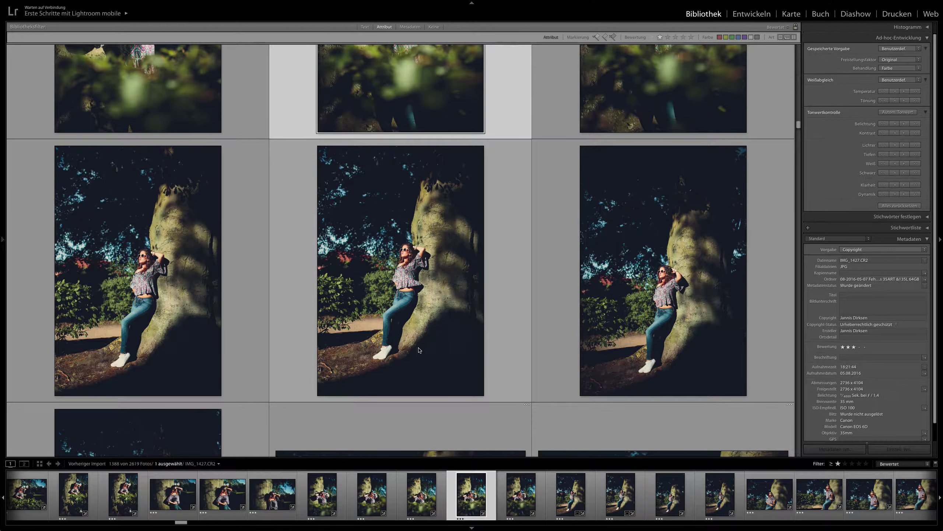
scroll(414, 316, down, 7)
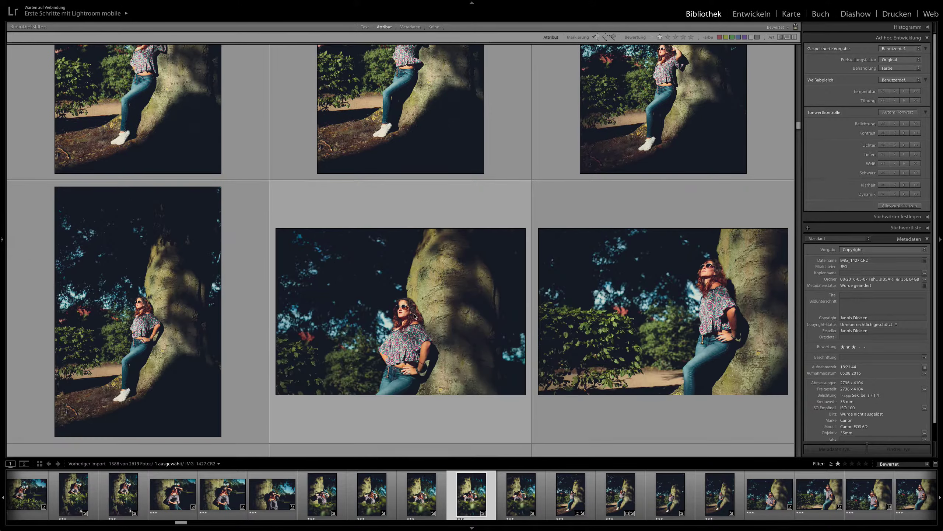
scroll(657, 207, up, 4)
click(658, 207)
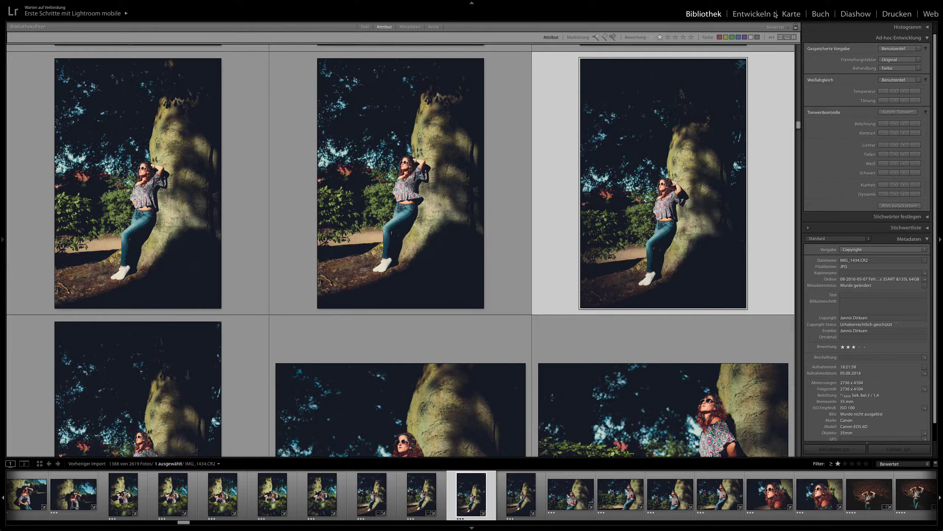
Step: Open IMG_1434 in the Develop module, inspect the model at enlarged view and return to the full image
click(757, 14)
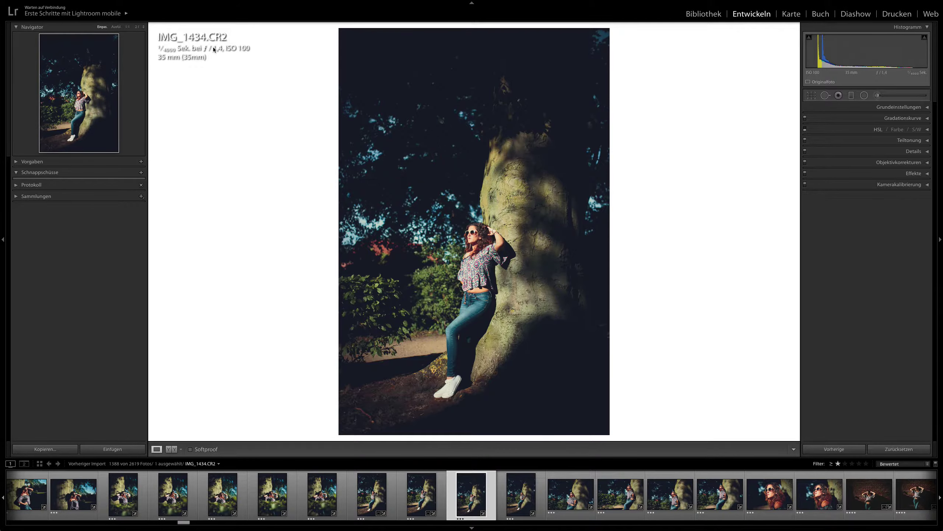
click(463, 205)
drag(391, 217, 423, 140)
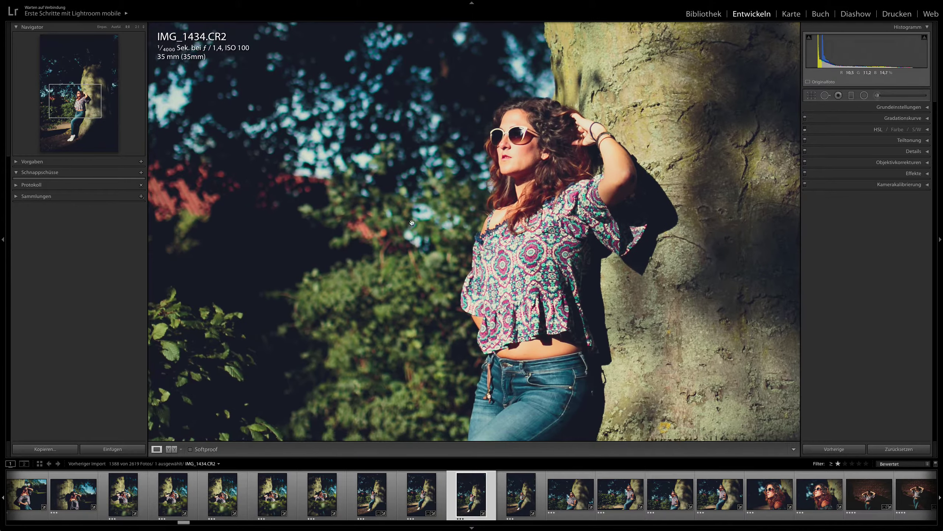
click(407, 298)
Step: View the close-up portrait IMG_1447 and the dark brick-wall shot IMG_1452
scroll(484, 500, down, 3)
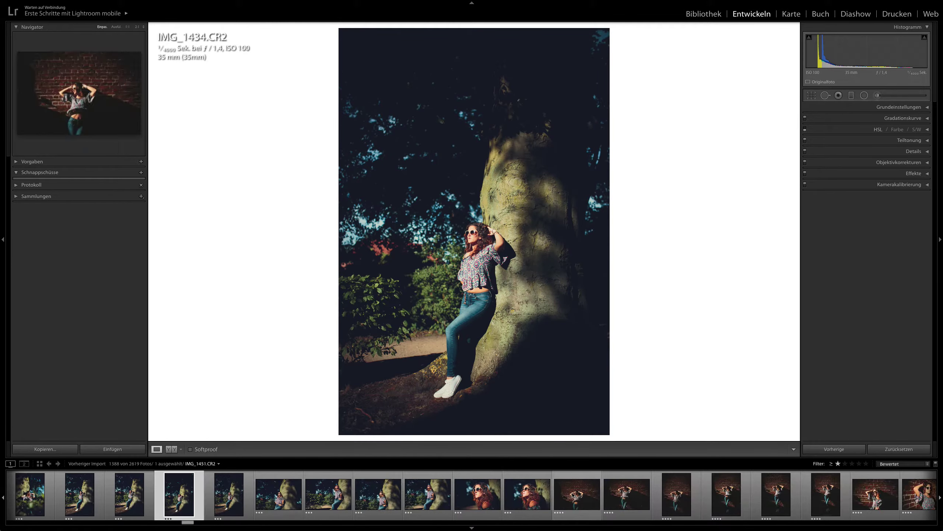
click(484, 500)
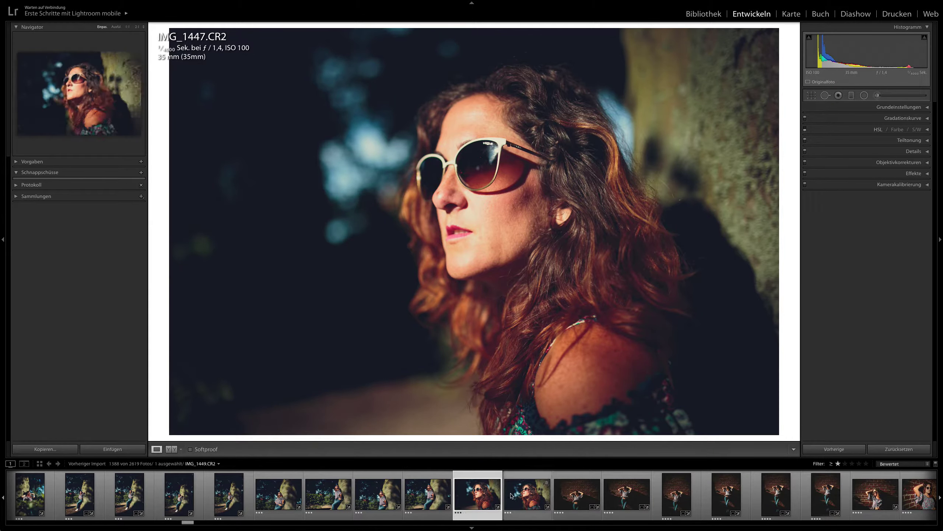
scroll(311, 501, down, 3)
scroll(312, 501, down, 2)
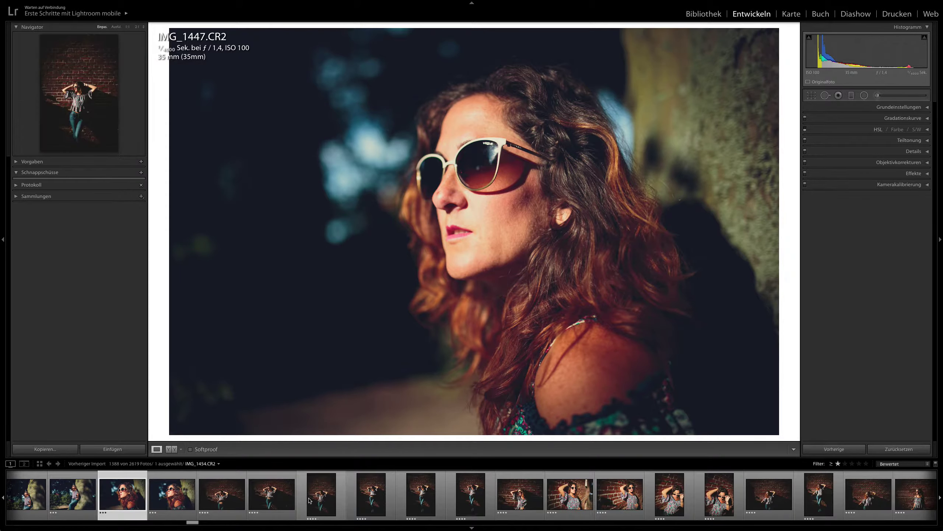
click(256, 496)
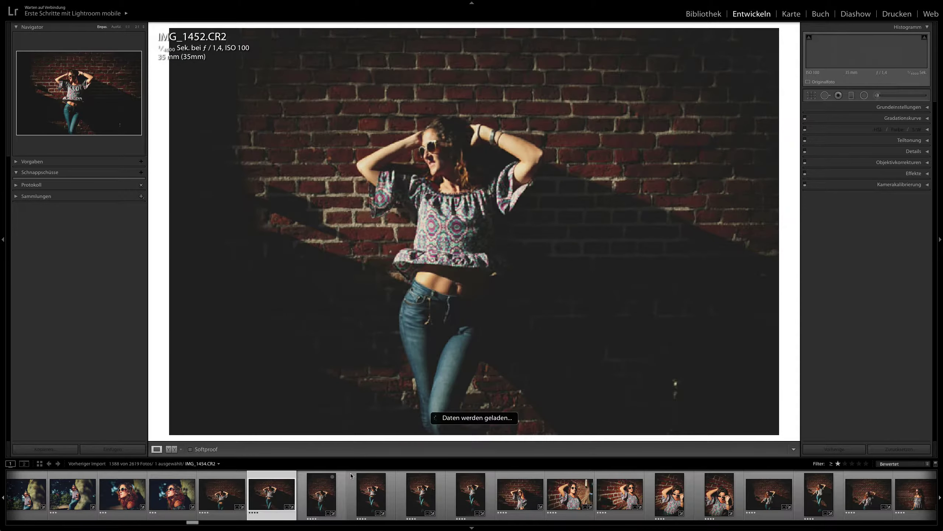
Step: View the brick-wall portraits IMG_1462, IMG_1468 and IMG_1497 one after another
scroll(414, 486, down, 2)
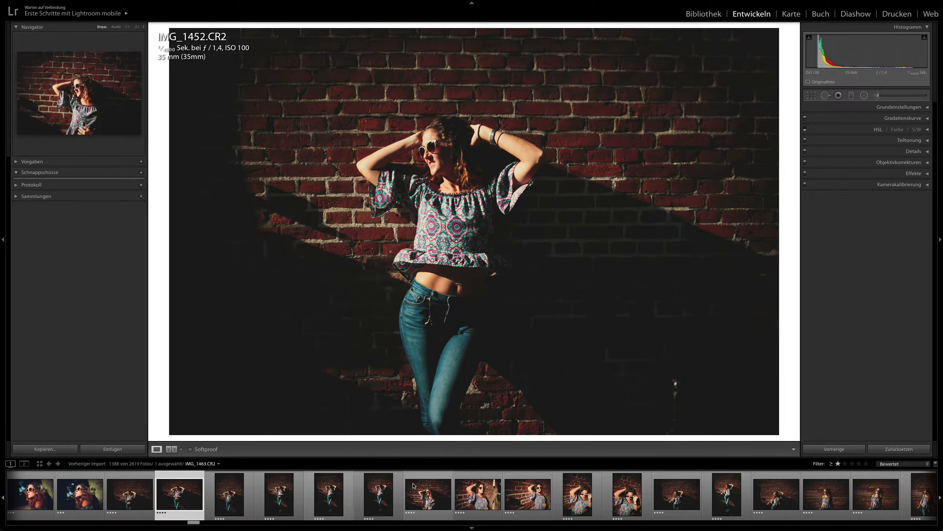
click(387, 499)
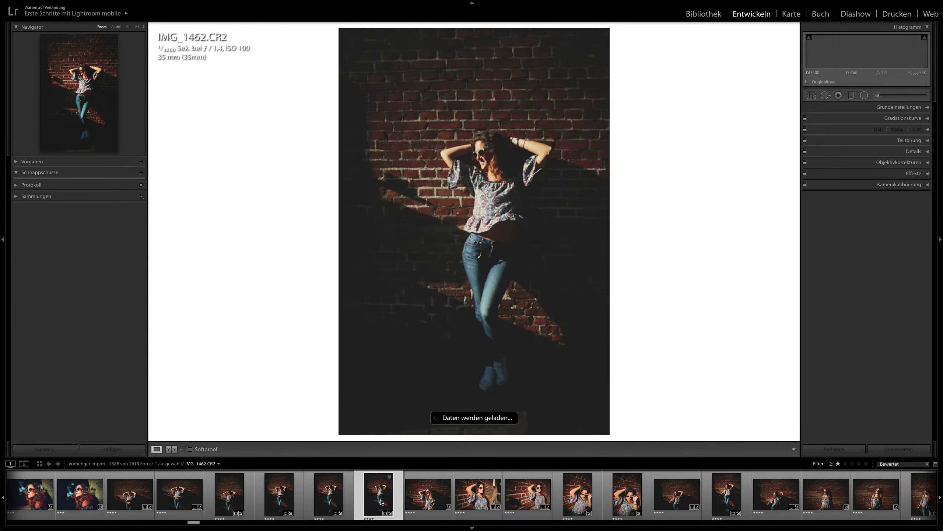
scroll(380, 501, down, 3)
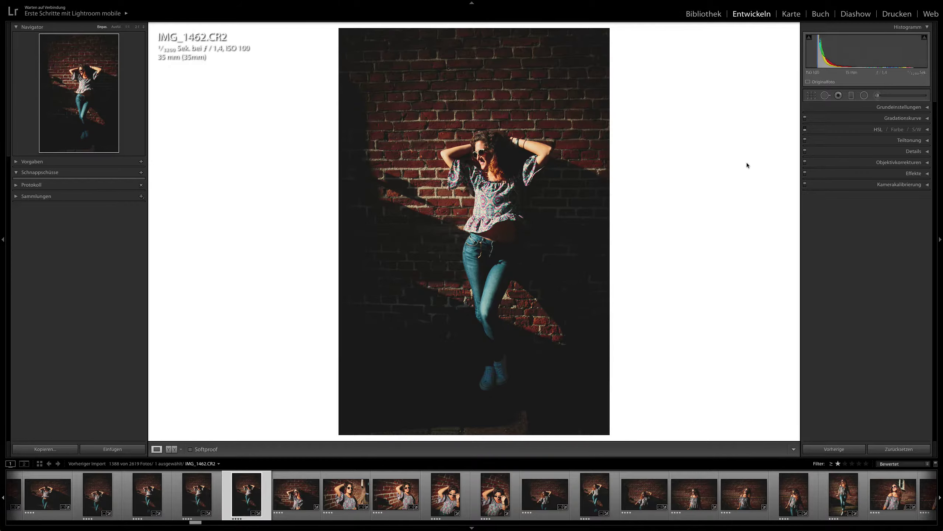
click(409, 493)
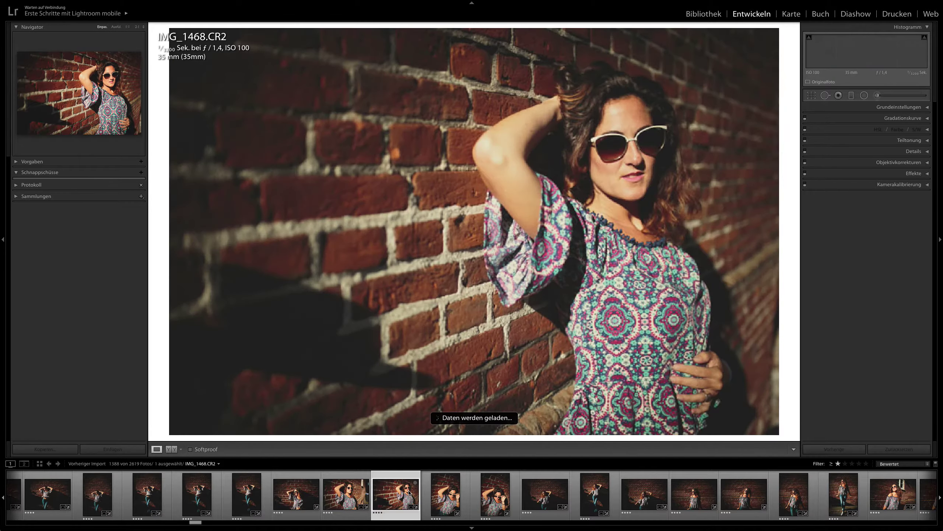
scroll(409, 494, down, 5)
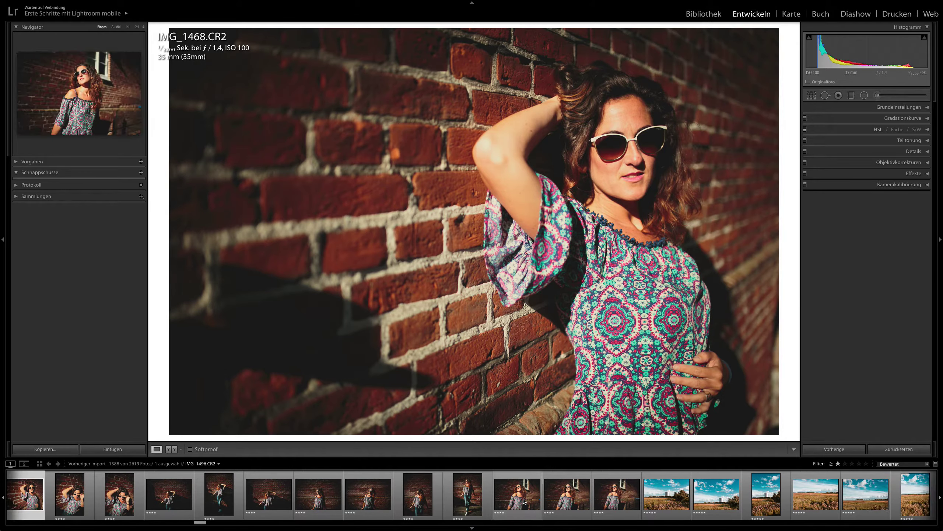
click(508, 498)
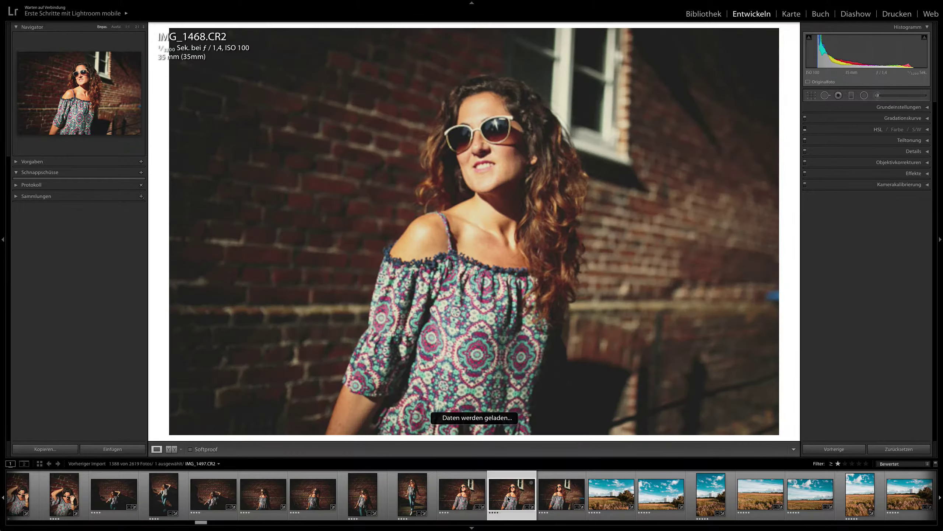
Step: Move on past the landscape photos and view the flower shot IMG_1521 and the meadow portrait IMG_1603
scroll(518, 498, down, 3)
scroll(519, 503, down, 3)
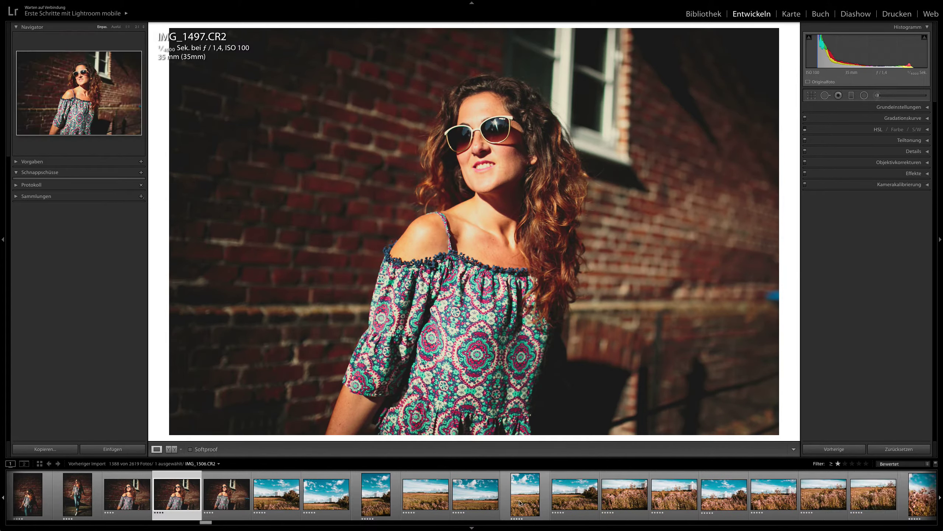
drag(202, 522, 218, 524)
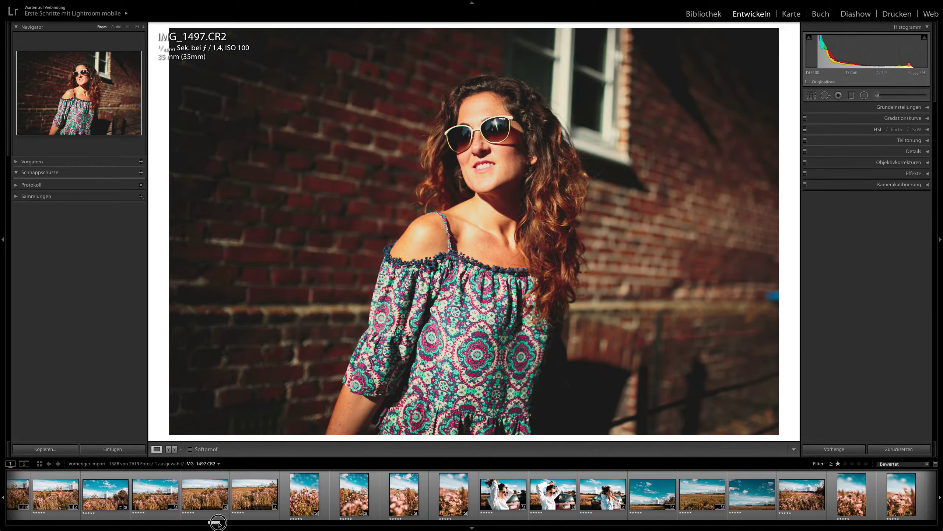
click(112, 497)
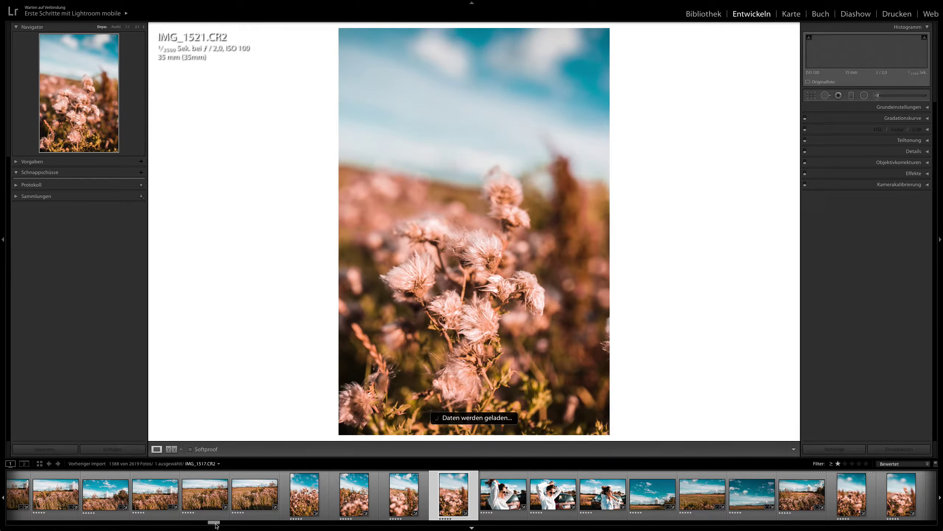
mouse_move(222, 524)
mouse_down()
mouse_move(256, 525)
mouse_move(240, 524)
mouse_up()
click(373, 499)
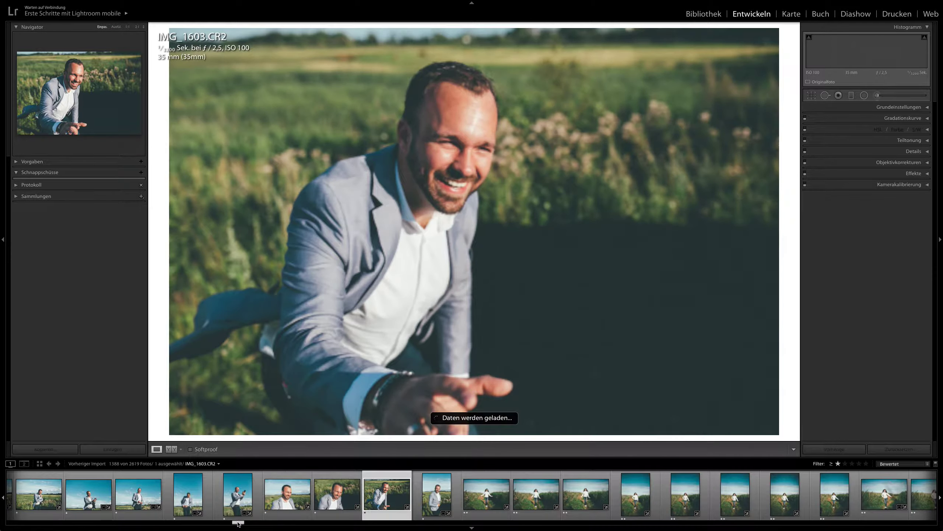
Step: View the grass photo IMG_1694 and the portrait IMG_1713 of the man in the grey jacket
drag(238, 524, 266, 522)
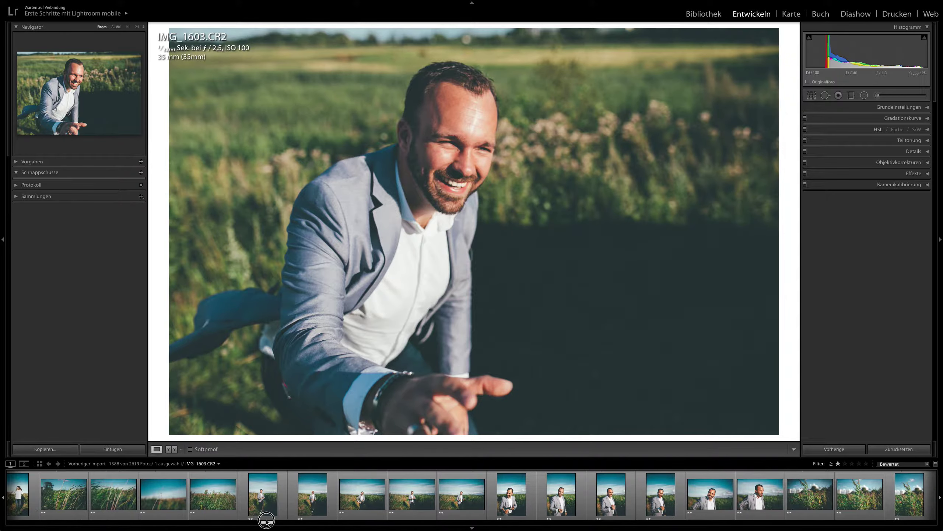
click(118, 499)
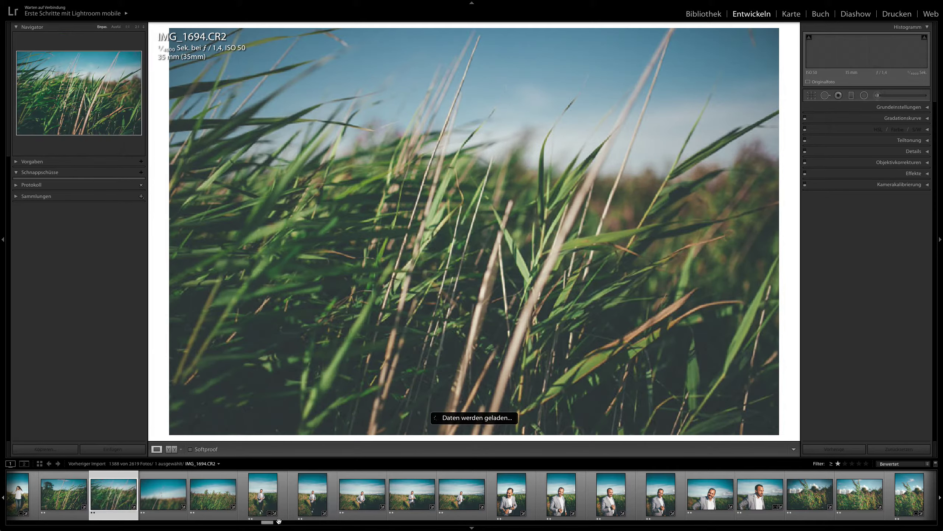
drag(268, 522, 272, 523)
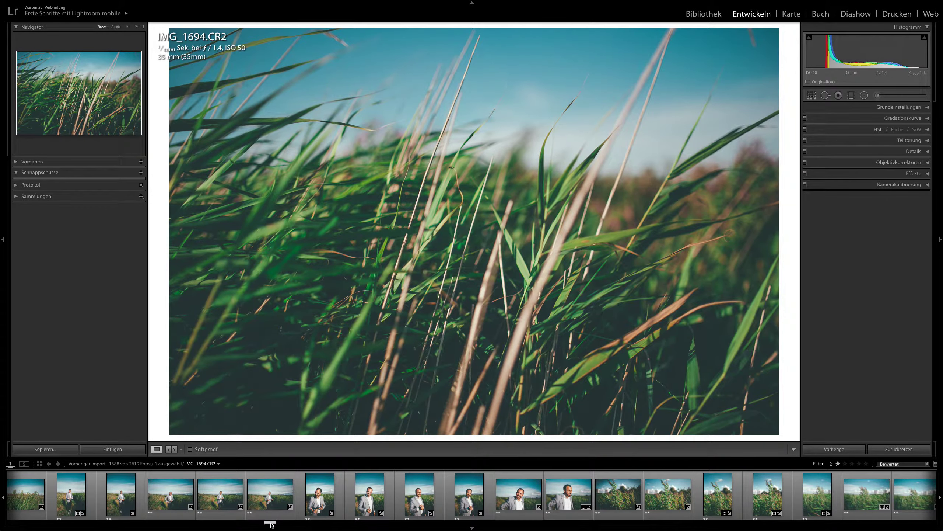
click(378, 499)
Step: View the white-jacket portraits IMG_1777, IMG_1782 and IMG_1798, enlarging the last one
drag(271, 522, 289, 523)
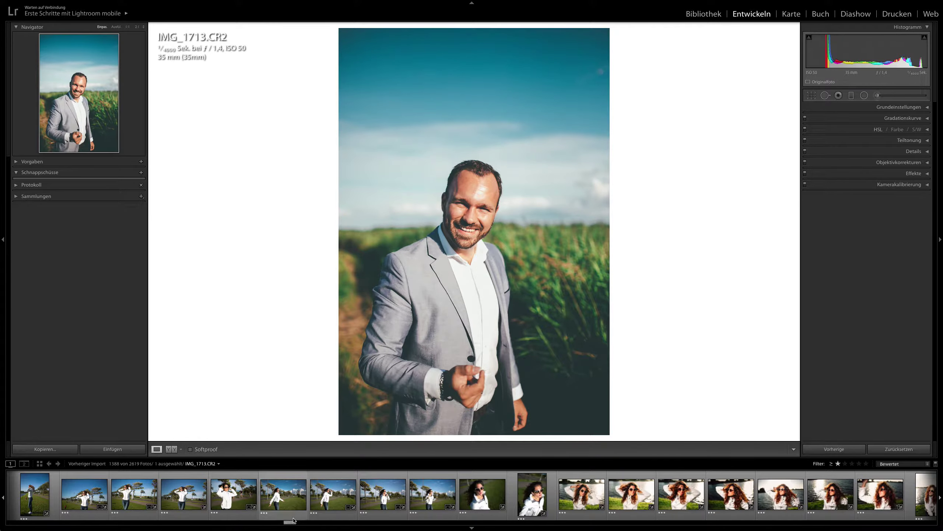
click(331, 497)
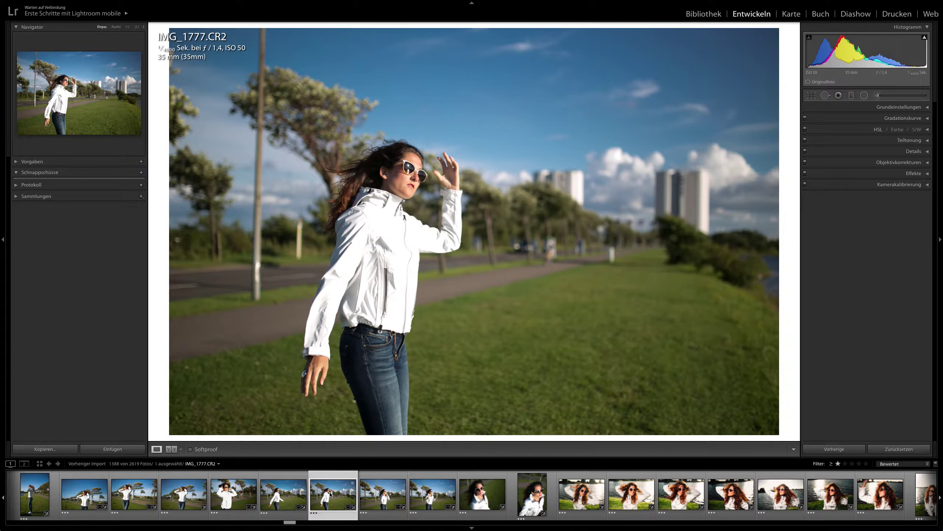
click(437, 498)
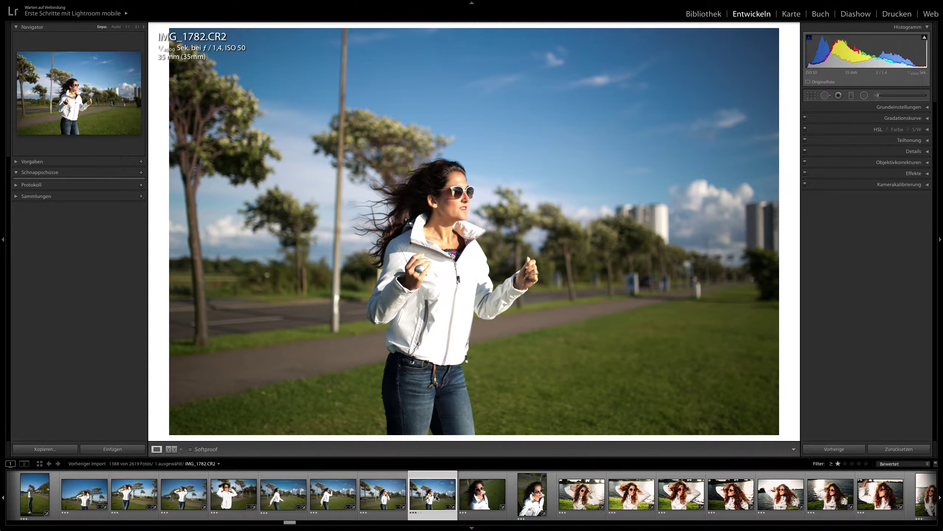
scroll(436, 498, down, 2)
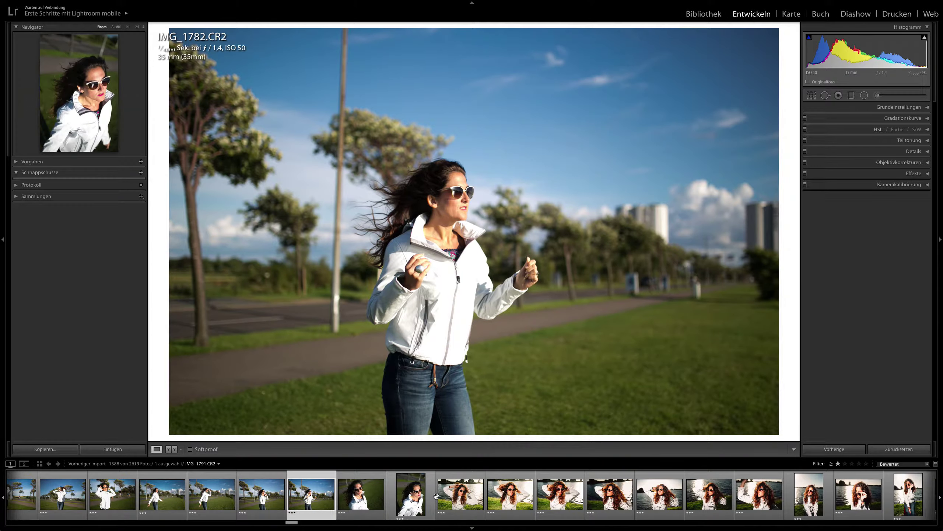
click(518, 497)
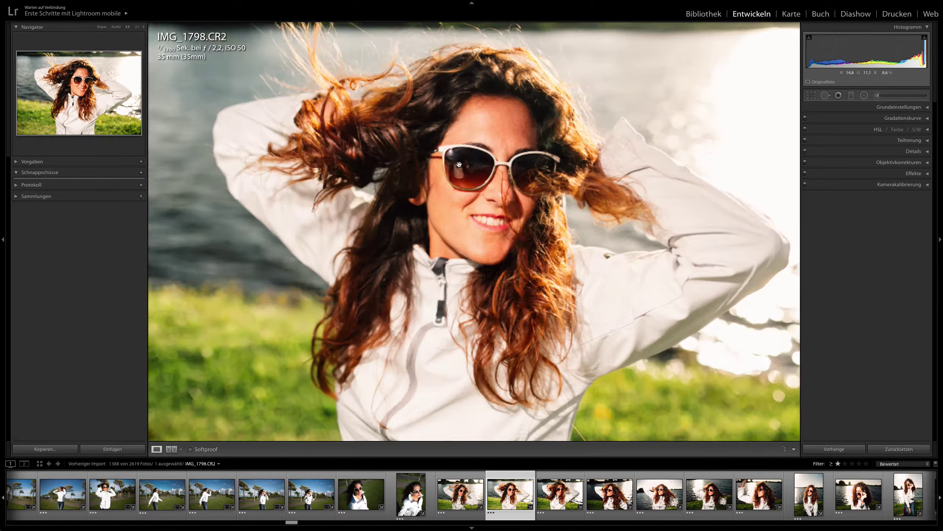
Step: Inspect the face in IMG_1798 close up, return to the full view, and view the portraits IMG_1799 and IMG_1801
click(456, 179)
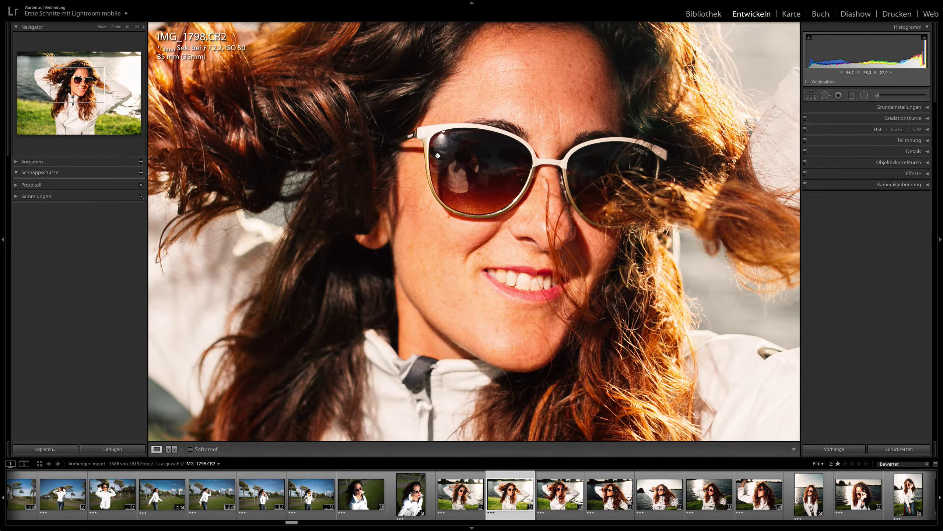
click(471, 164)
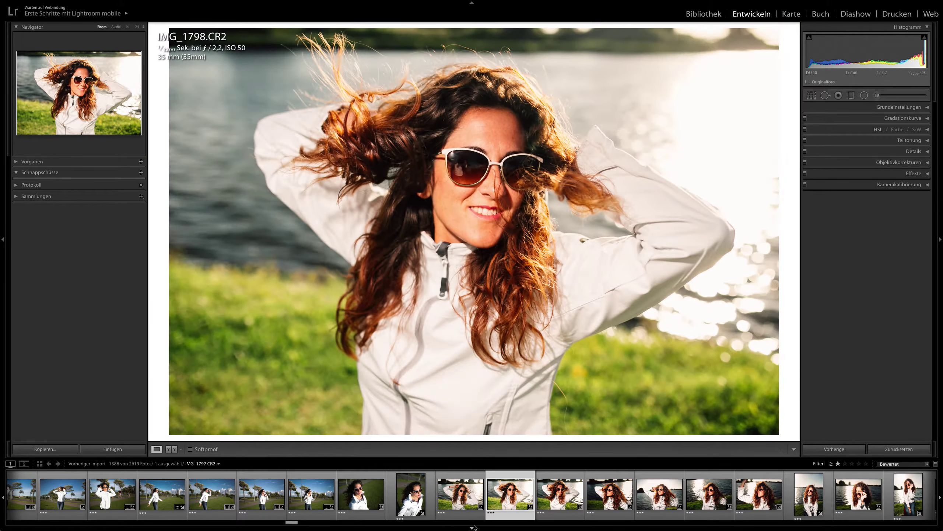
click(564, 501)
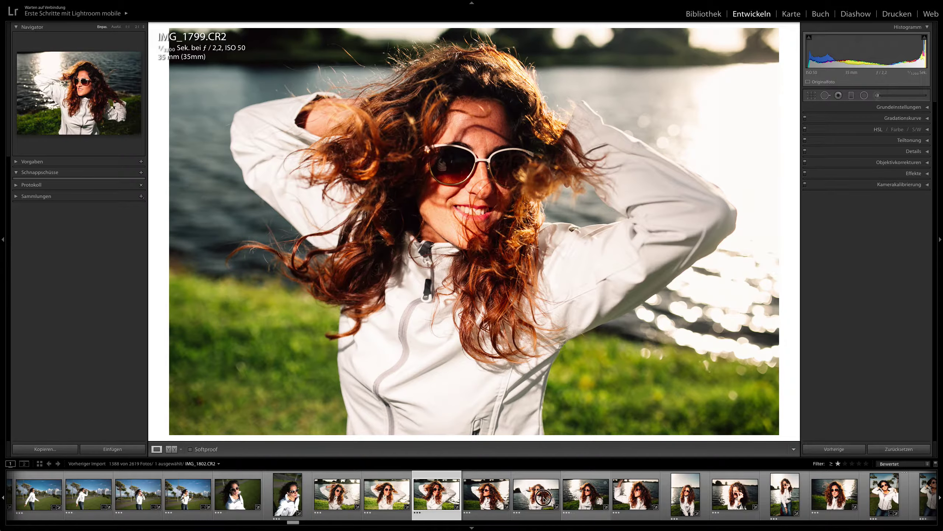
click(524, 489)
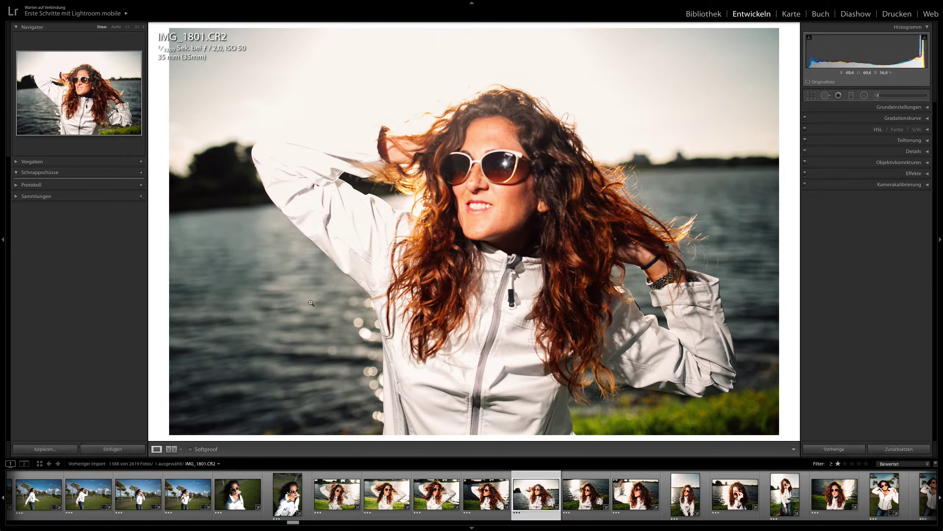
Step: View the upright lakeside portraits IMG_1804 and IMG_1807 of the woman in the white jacket
scroll(600, 497, down, 2)
click(600, 501)
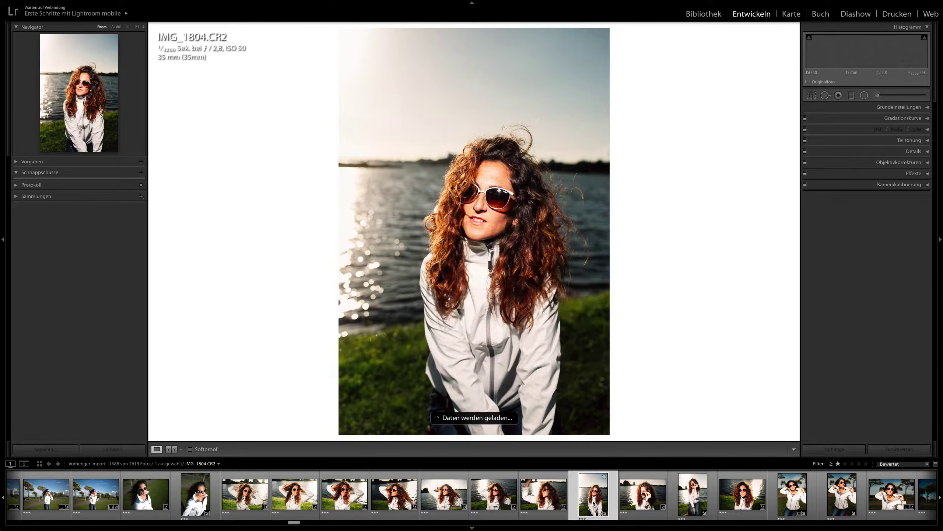
scroll(593, 502, down, 2)
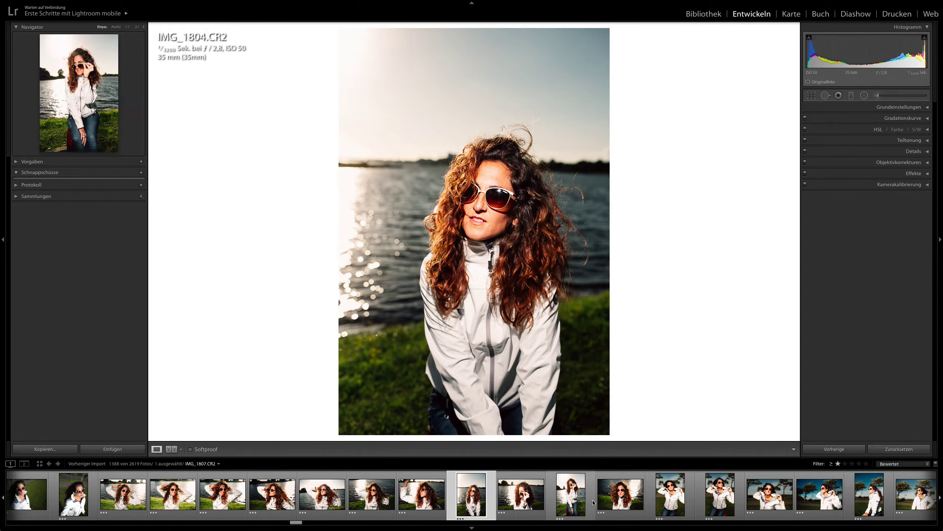
click(580, 500)
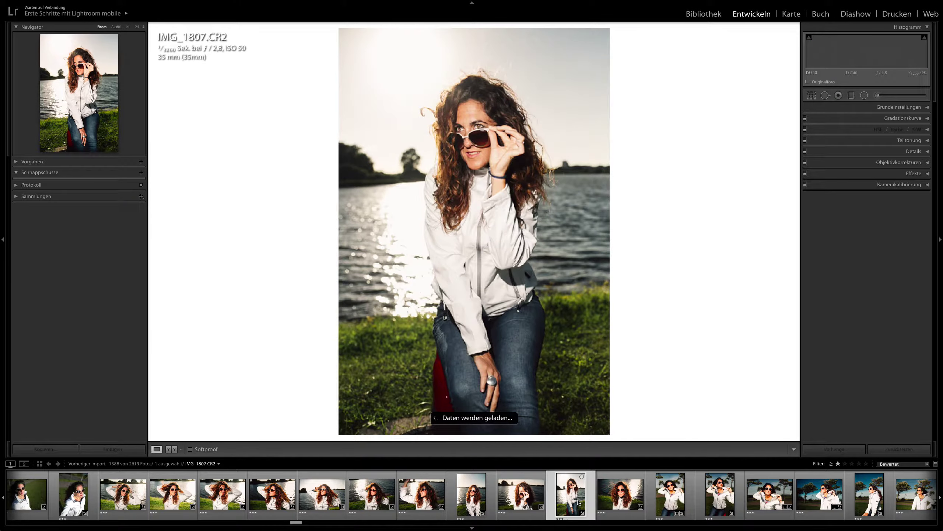
Step: View the white-jacket portraits in front of the trees, IMG_1811, IMG_1812, IMG_1816 and IMG_1819
scroll(584, 503, down, 2)
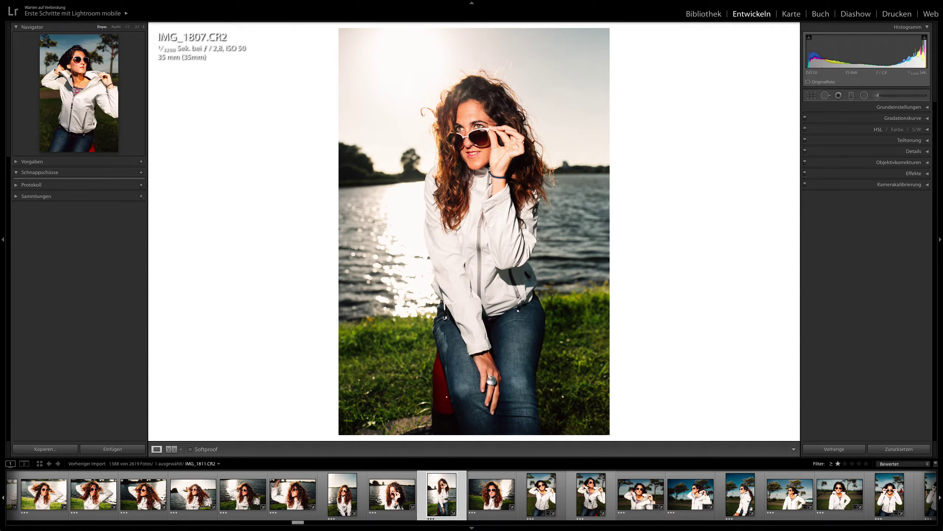
click(540, 498)
scroll(542, 497, down, 2)
click(527, 499)
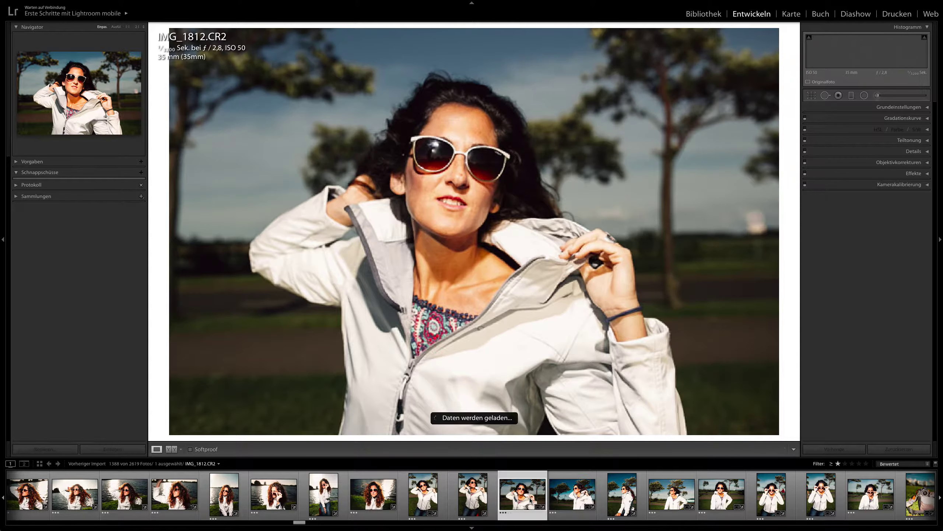
scroll(529, 499, down, 3)
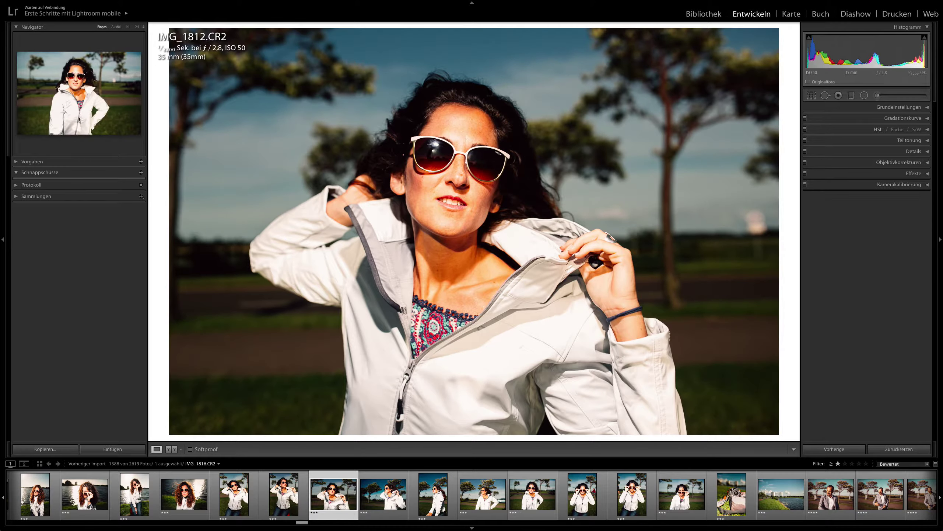
click(531, 498)
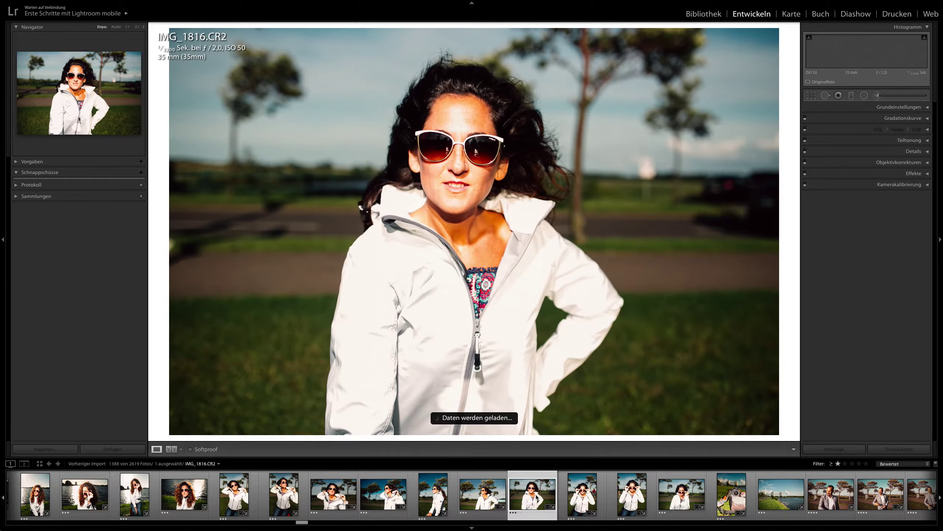
scroll(557, 499, down, 2)
click(560, 498)
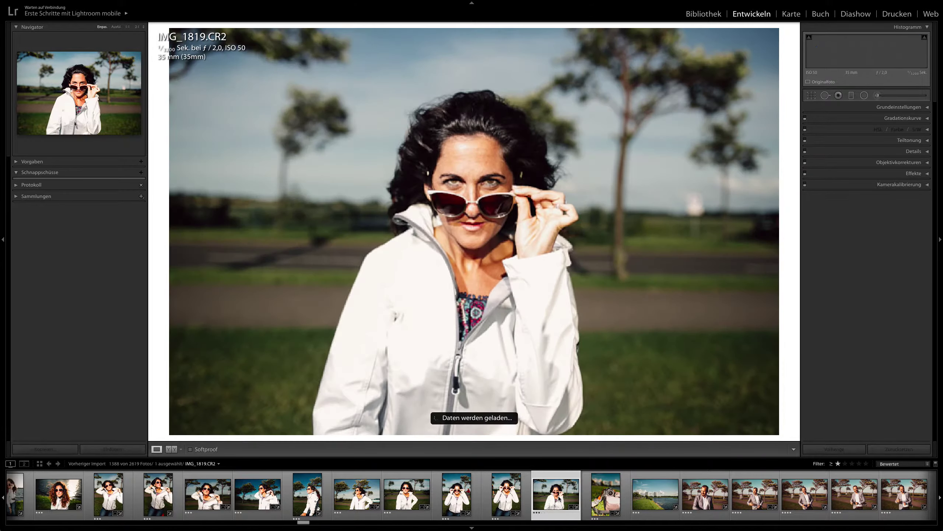
Step: View the portraits IMG_1828 and IMG_1840 of the man in the grey jacket
scroll(558, 498, down, 3)
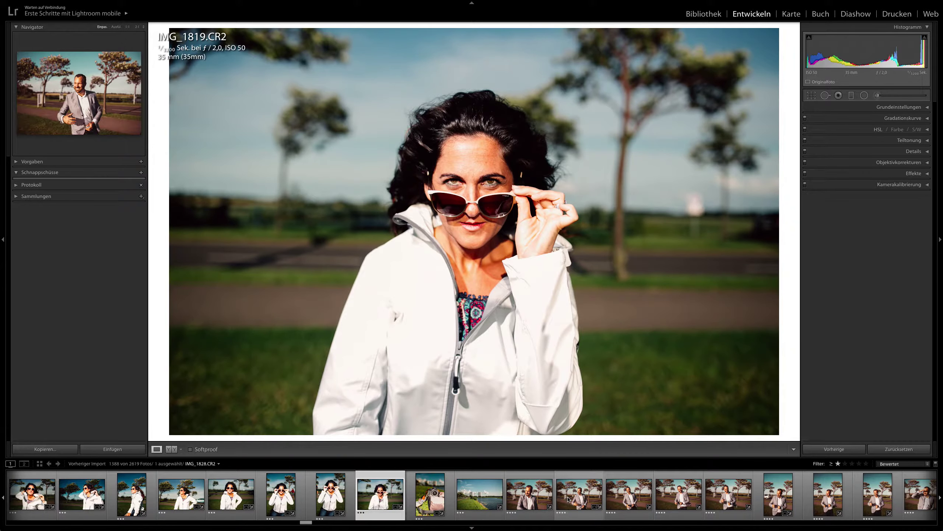
click(568, 500)
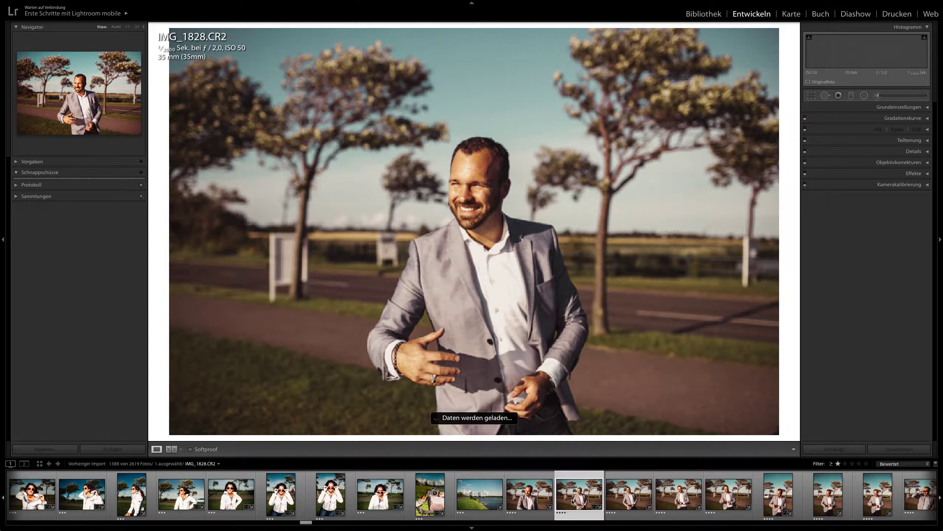
scroll(571, 502, down, 9)
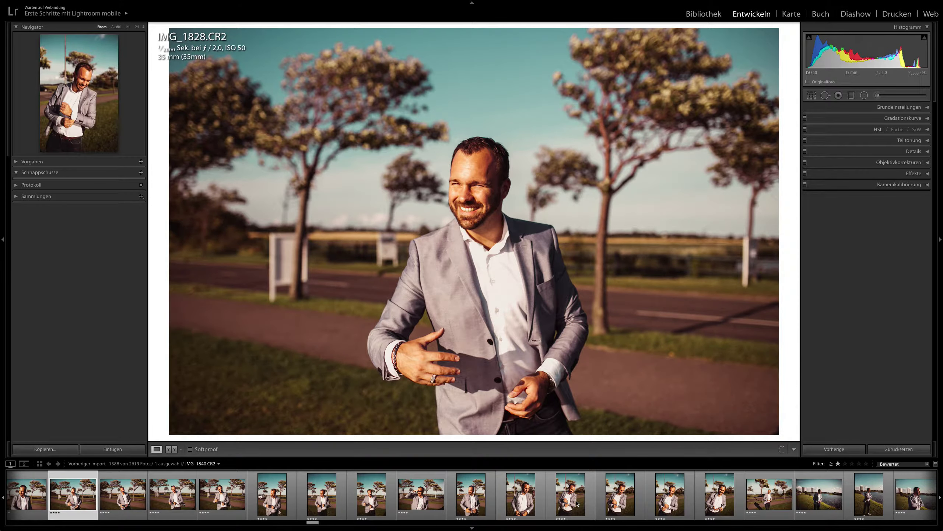
click(575, 502)
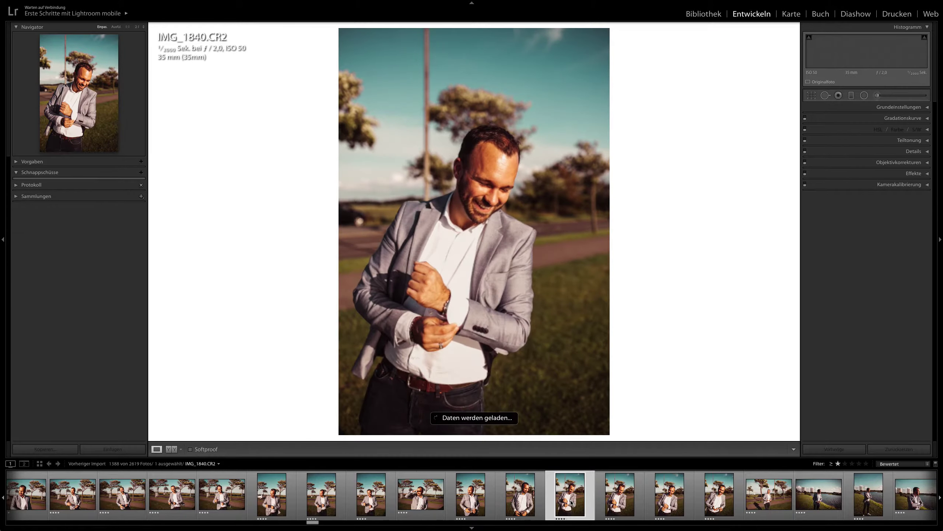
Step: Move on to the beach-chair photo IMG_1937 and the pier photo IMG_2141 and view each of them
scroll(571, 502, down, 8)
scroll(570, 499, down, 16)
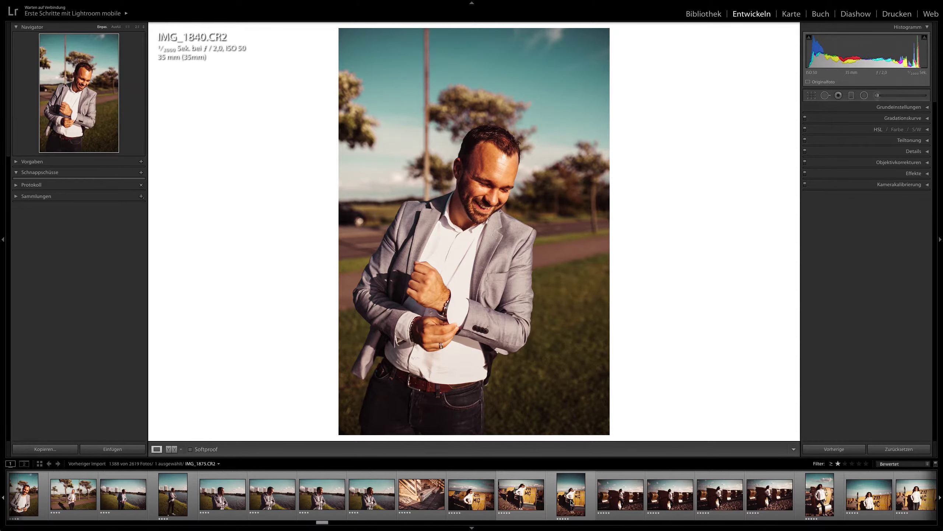
scroll(579, 504, down, 16)
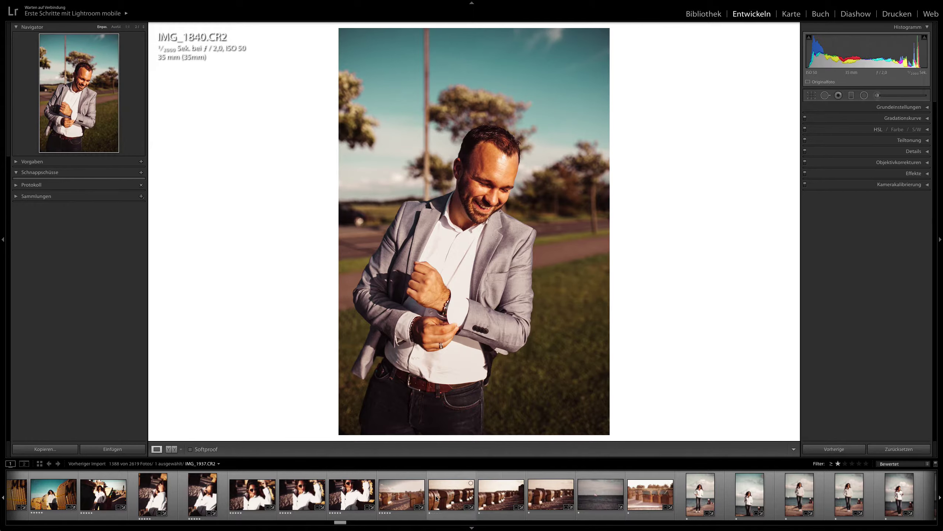
click(436, 498)
scroll(269, 508, down, 10)
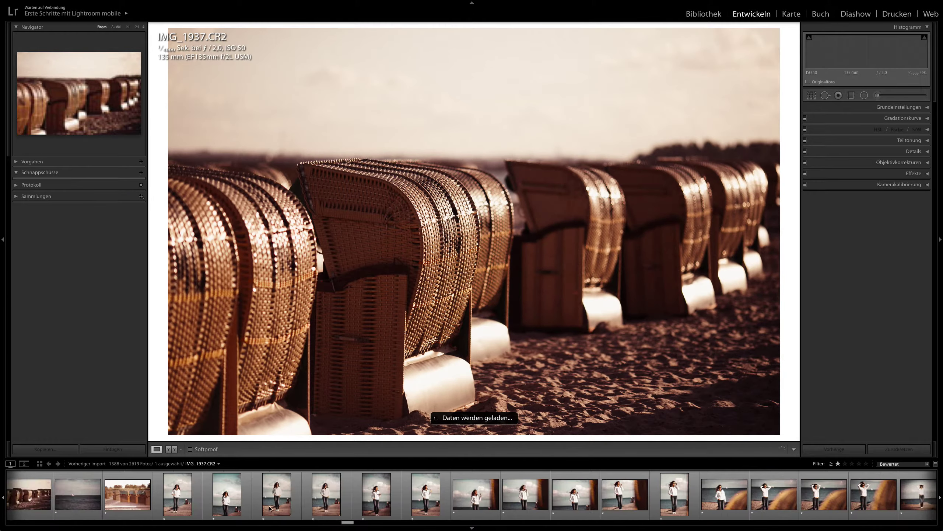
scroll(269, 508, down, 15)
drag(354, 522, 387, 524)
click(397, 511)
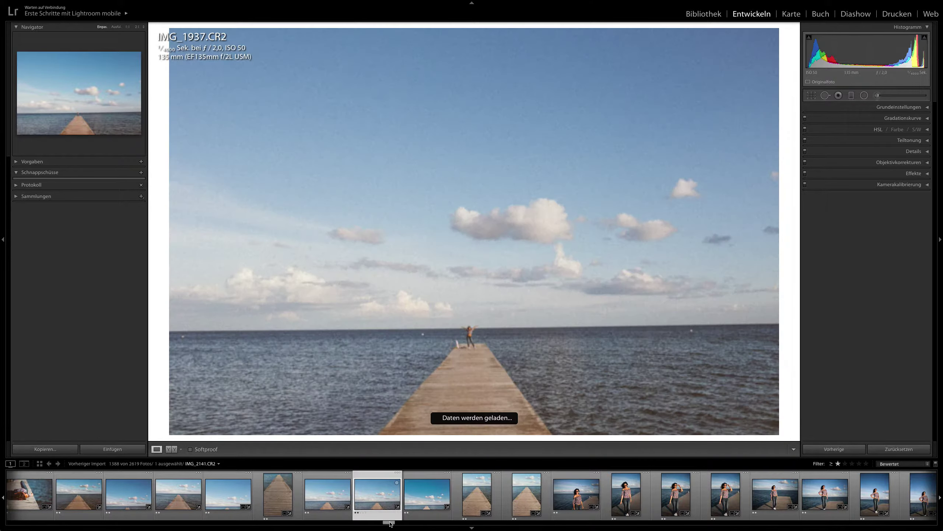
Step: View the seaside portraits IMG_2188 and IMG_2192 of the woman in the patterned top
drag(395, 524, 403, 524)
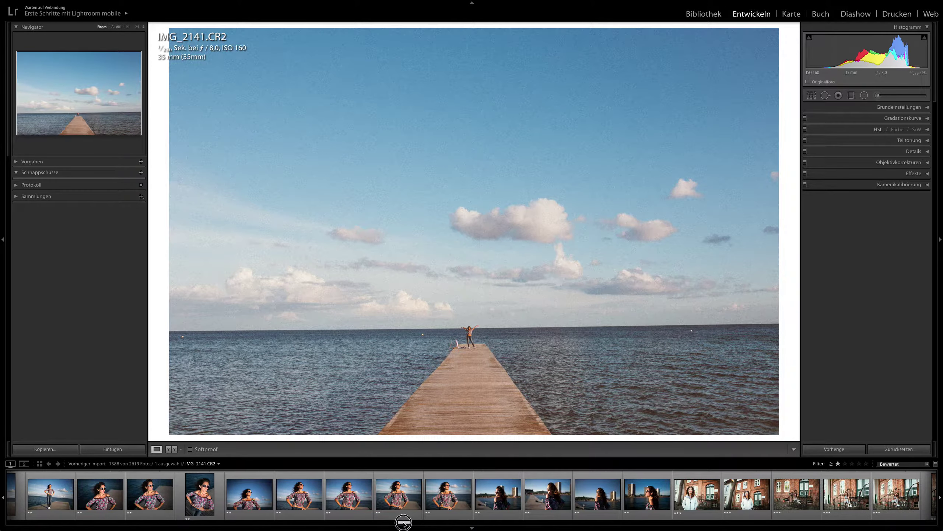
click(248, 500)
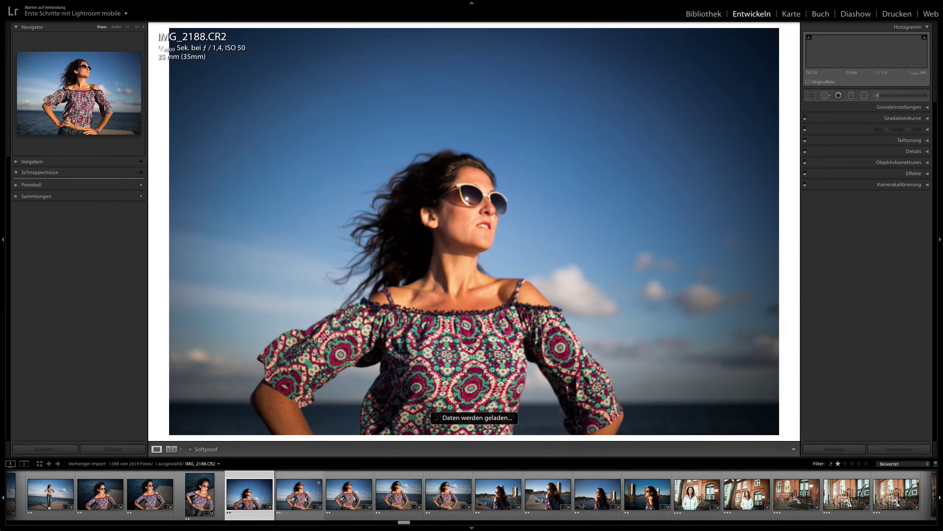
click(456, 500)
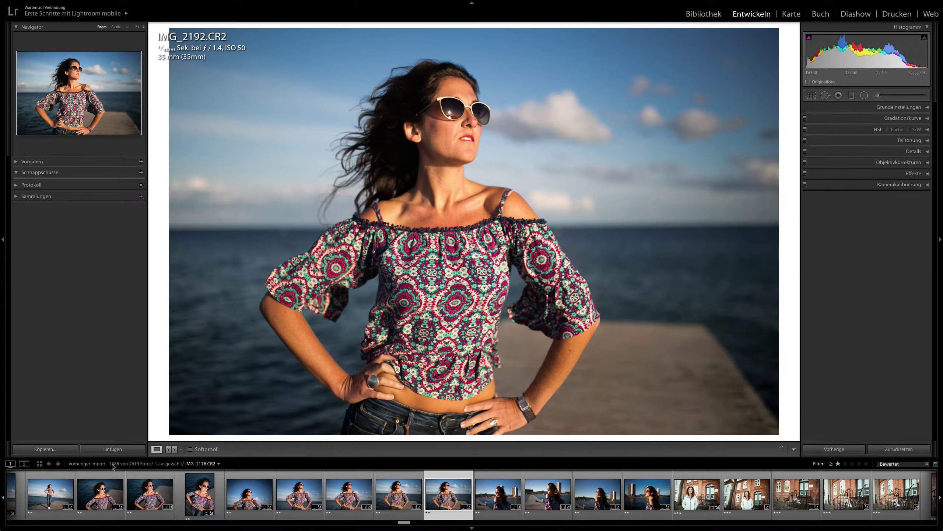
Step: View the upright stair-railing portrait IMG_2233 and the similar portrait just before it
drag(408, 524, 416, 523)
click(298, 497)
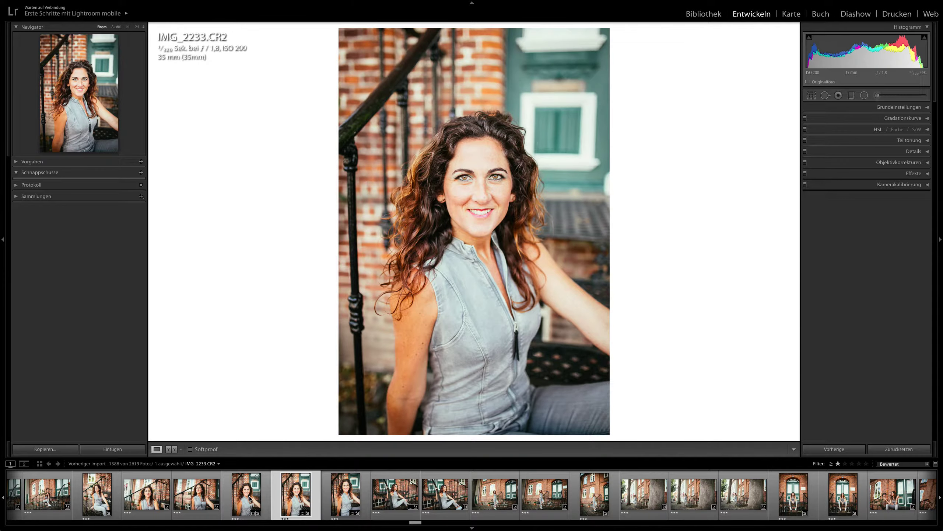
click(249, 498)
Step: View the brick-house photos IMG_2260 and IMG_2261 with the tree trunk and the doorway portrait IMG_2263
drag(419, 524, 419, 523)
click(416, 510)
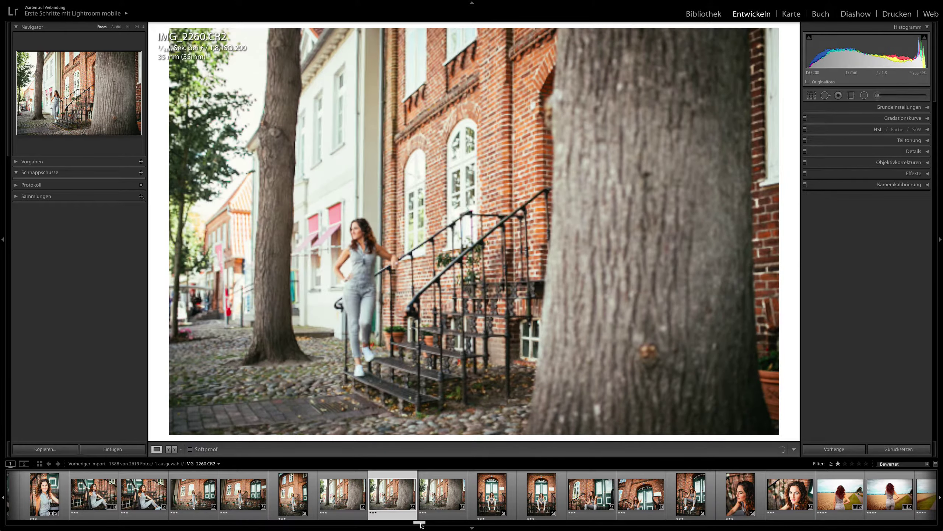
click(438, 500)
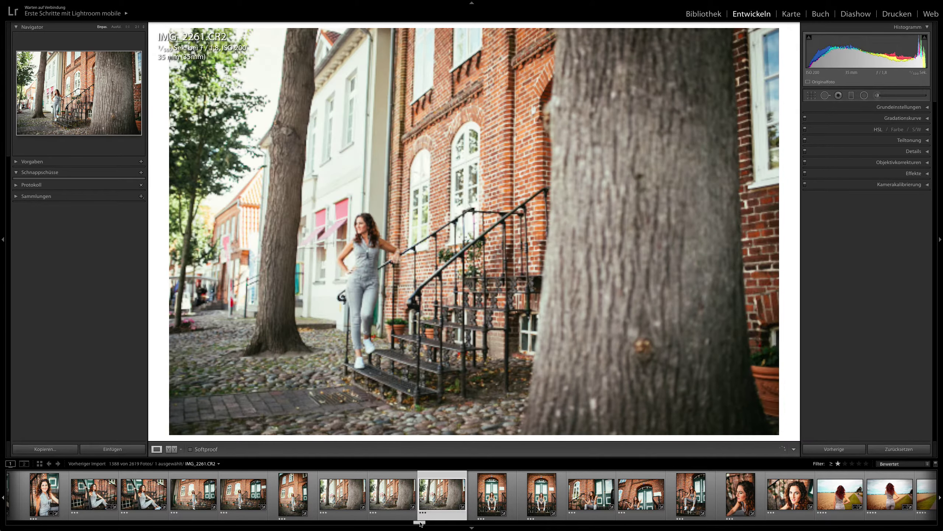
click(532, 503)
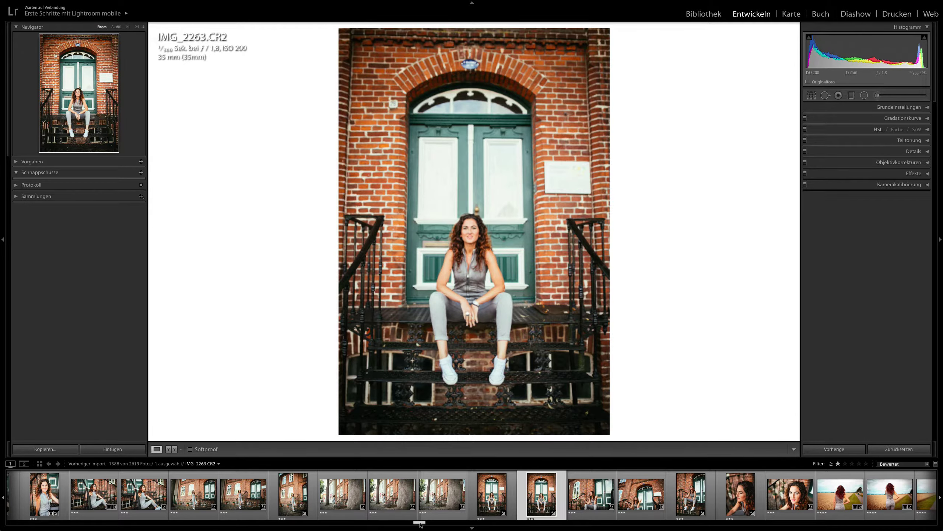
Step: Move on to the country-road portrait IMG_2305 and the wheat-field portrait IMG_2332 and view both
drag(423, 524, 429, 524)
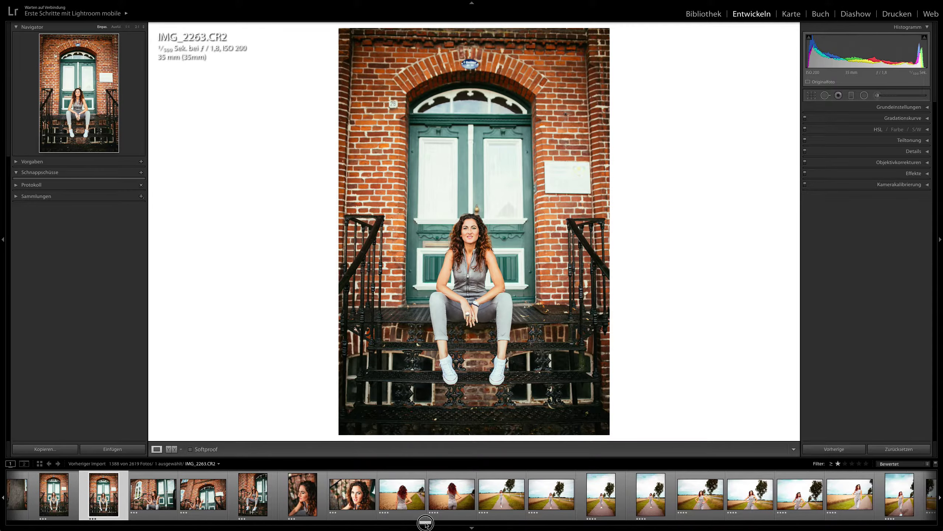
click(693, 495)
drag(424, 524, 436, 523)
click(573, 494)
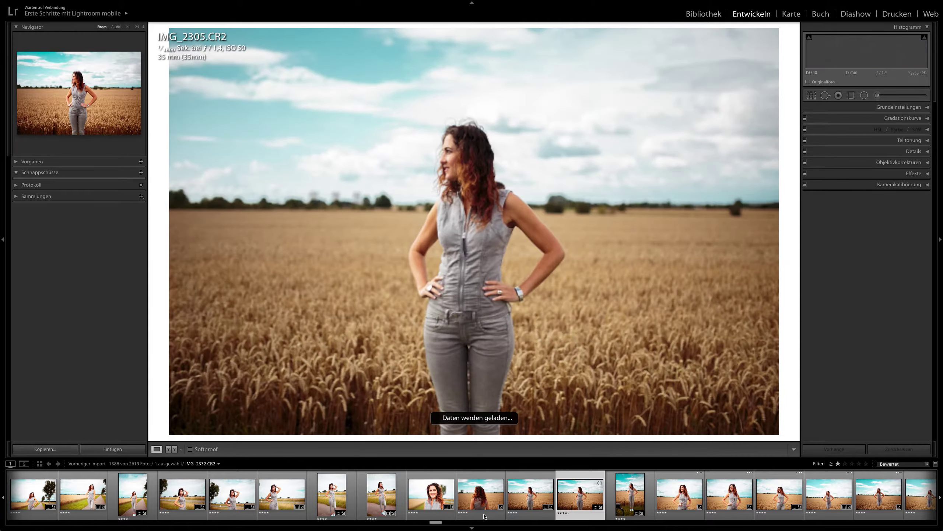
Step: View the wheat-field portraits IMG_2349, IMG_2363 and IMG_2375 and move on to the following photos
drag(438, 524, 446, 524)
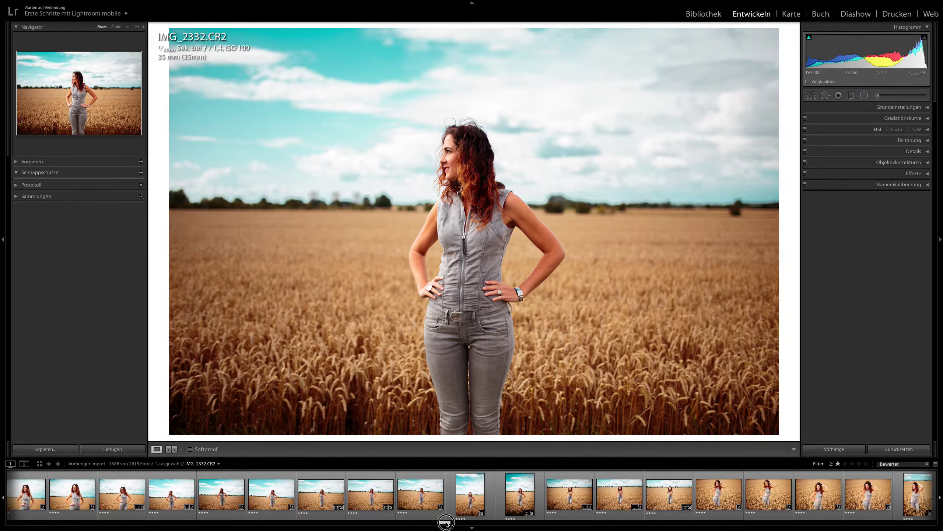
click(412, 507)
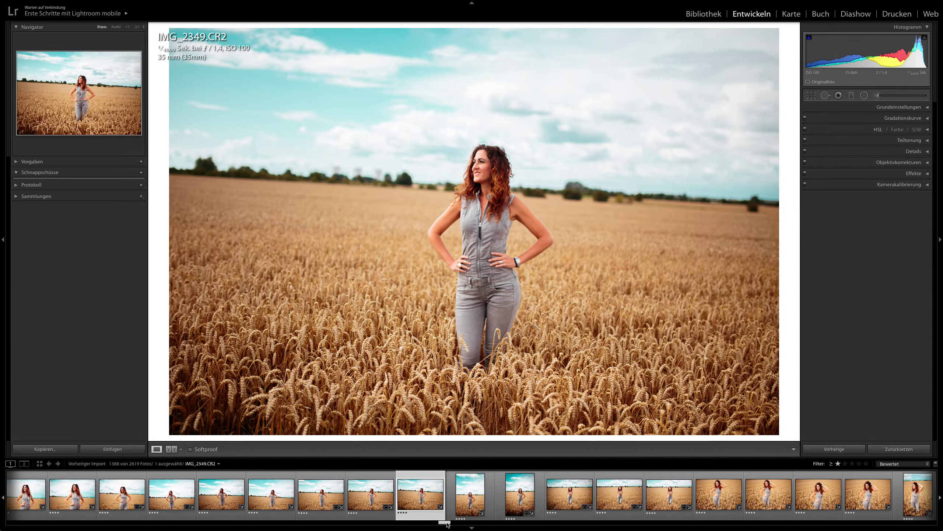
drag(446, 524, 448, 524)
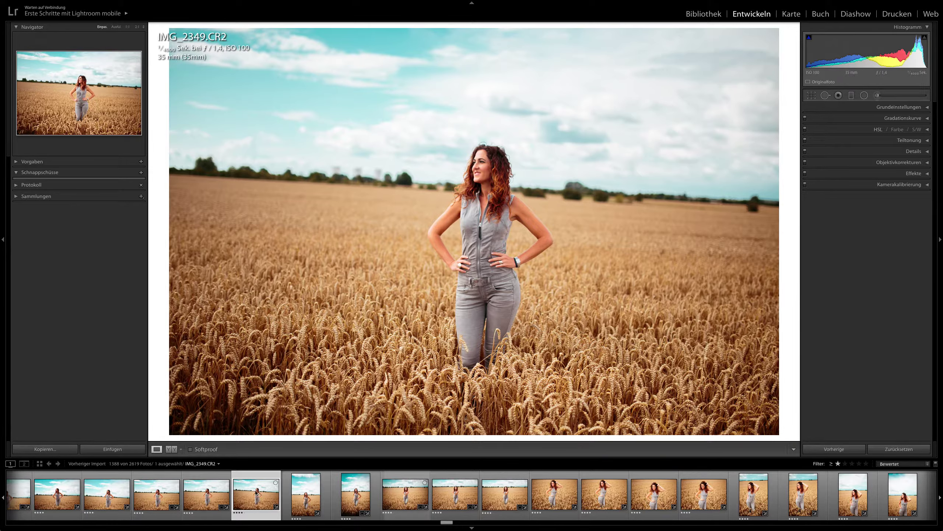
click(616, 495)
scroll(609, 496, down, 5)
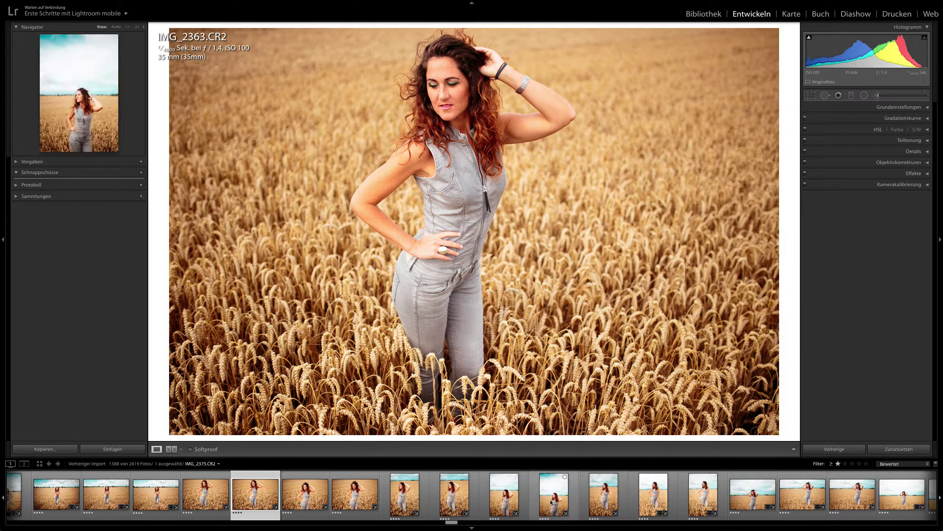
click(551, 501)
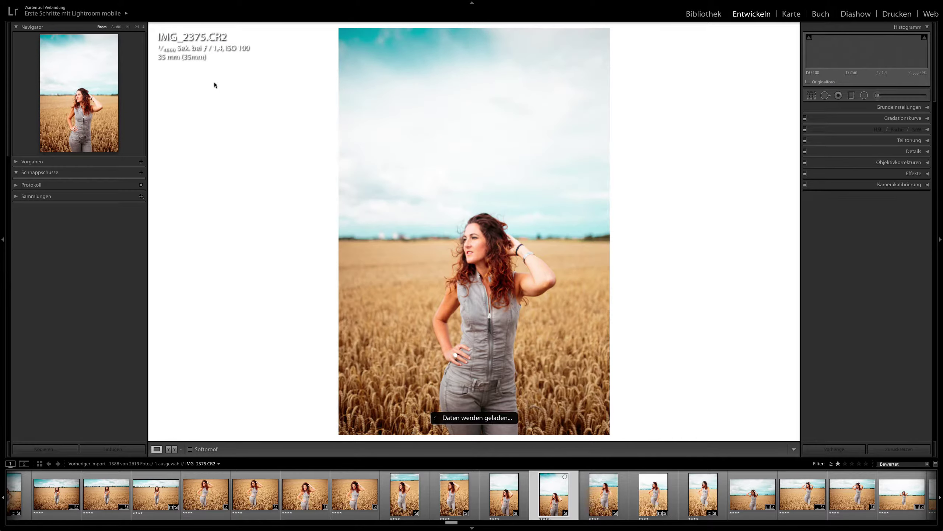
scroll(669, 479, down, 10)
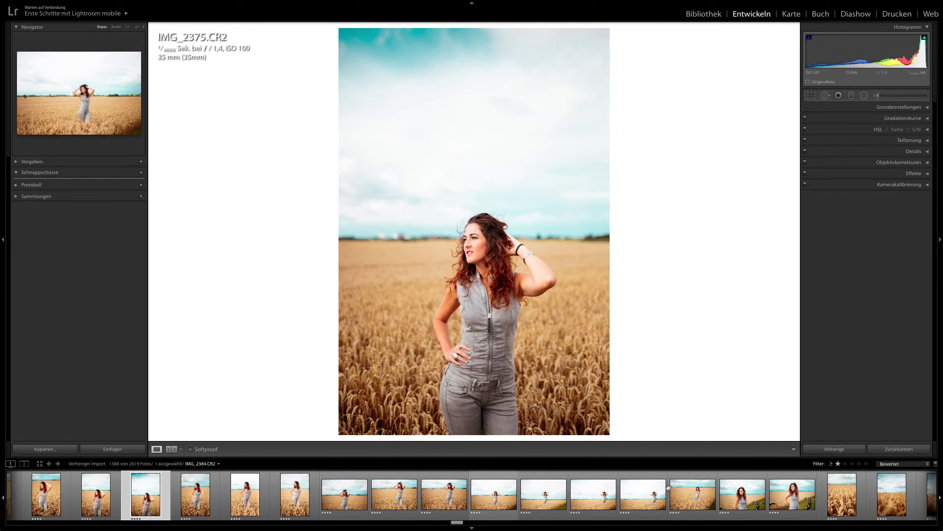
Step: View the wheat-ear close-up IMG_2403 and the 135 mm wheat-field portrait IMG_2440
click(730, 496)
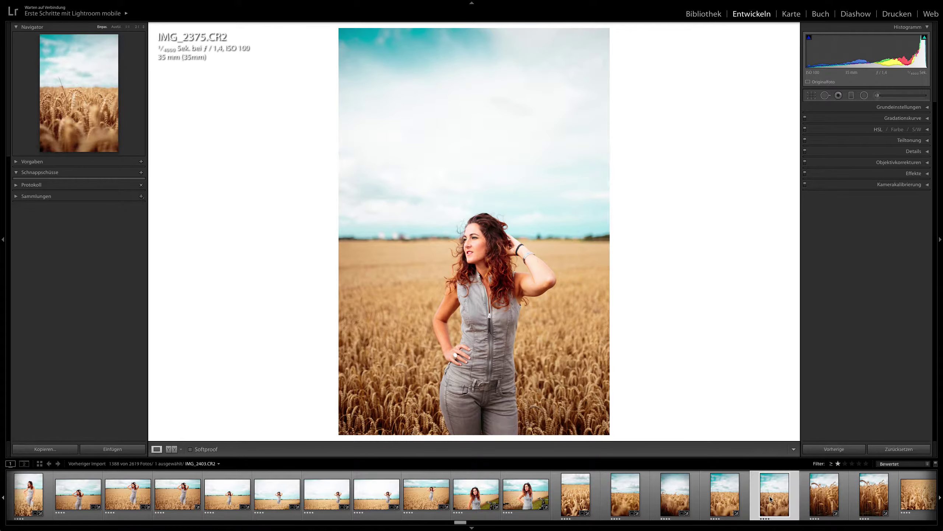
scroll(761, 497, down, 3)
scroll(761, 498, down, 10)
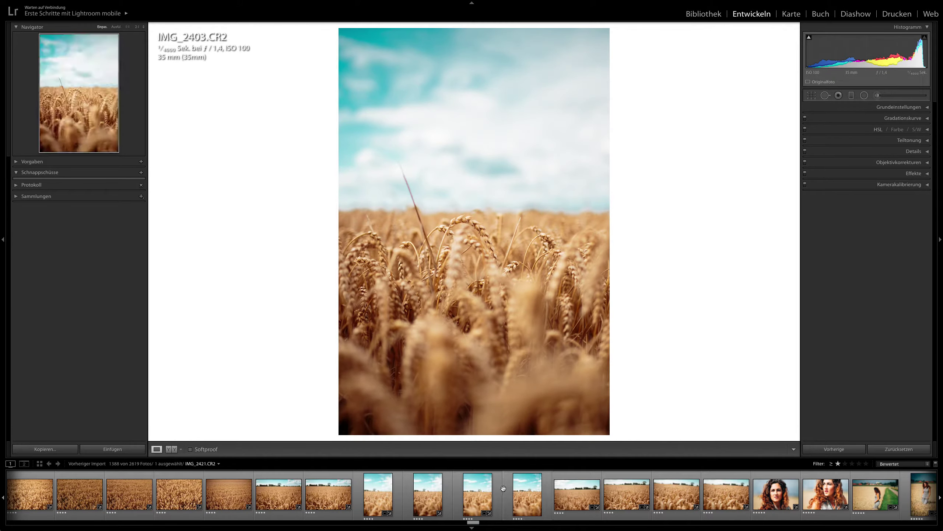
scroll(709, 494, down, 5)
scroll(709, 496, down, 3)
click(720, 494)
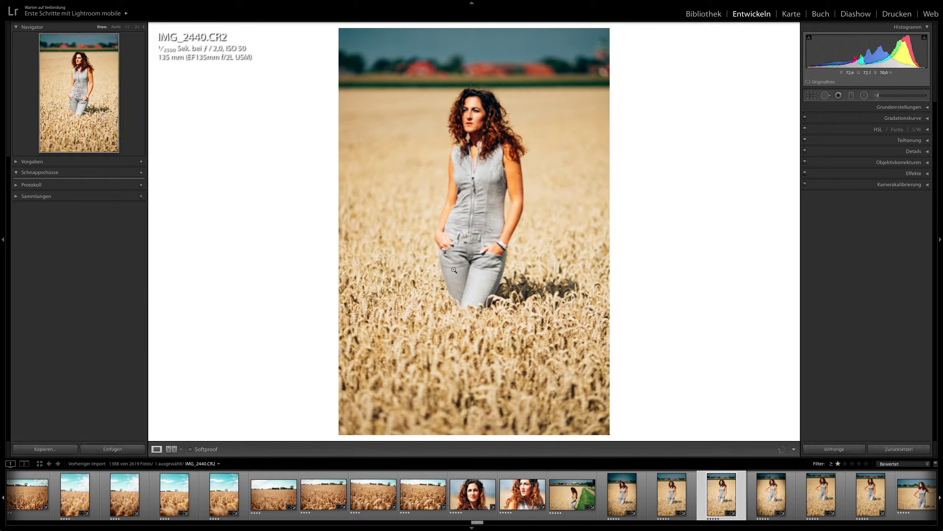
Step: View the outstretched-arm wheat-field portraits IMG_2456 and IMG_2457
scroll(640, 506, down, 5)
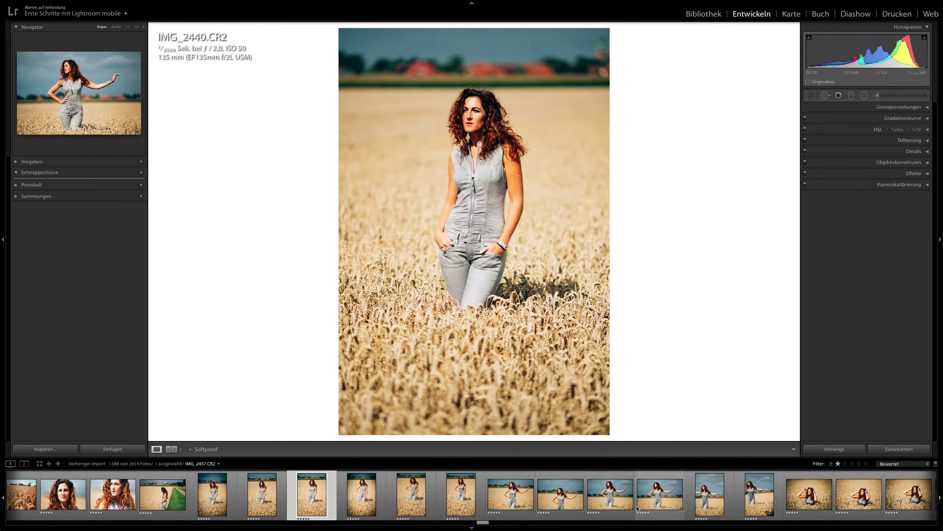
click(618, 494)
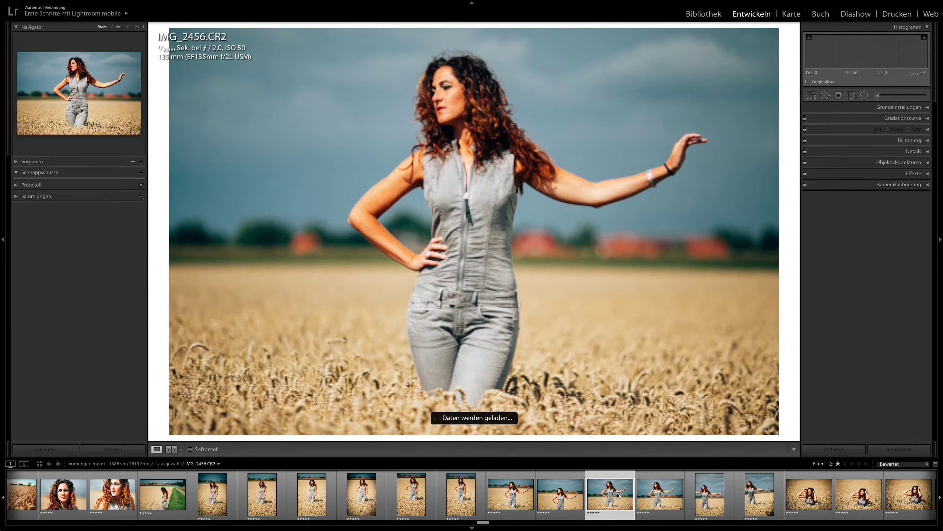
scroll(645, 494, down, 1)
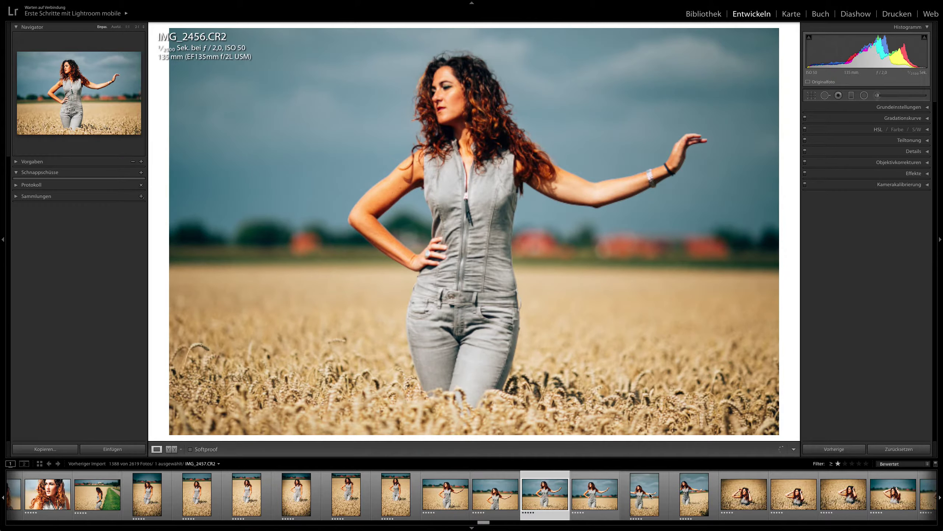
scroll(650, 493, down, 1)
click(521, 498)
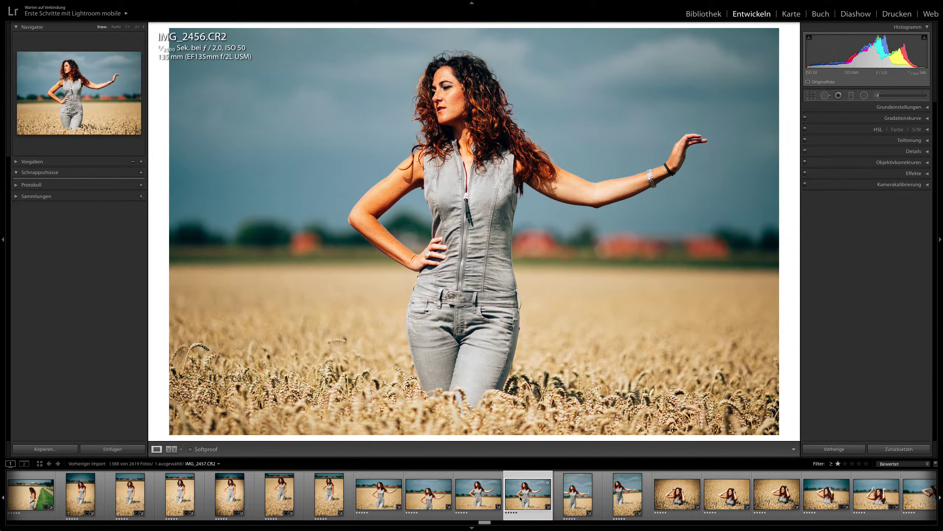
Step: View the 135 mm portraits in the wheat IMG_2463, IMG_2469 and IMG_2483
scroll(522, 495, down, 3)
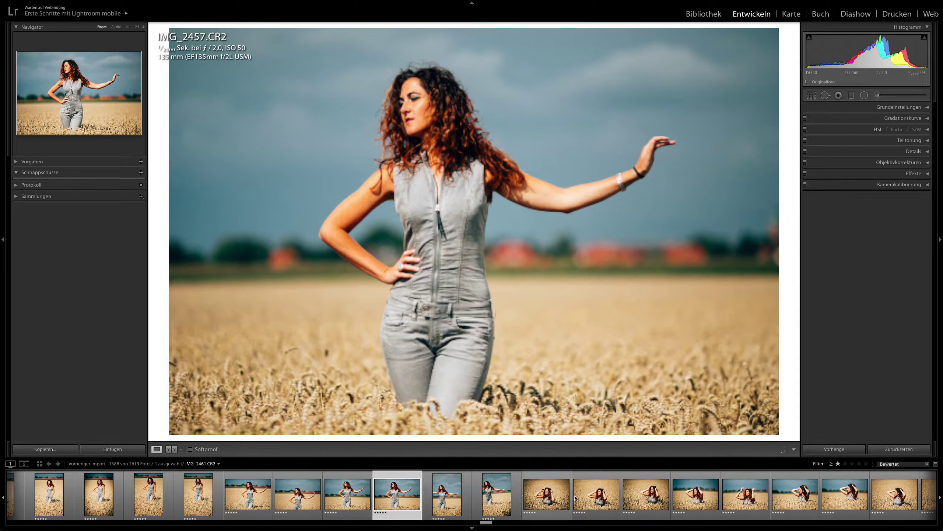
click(630, 497)
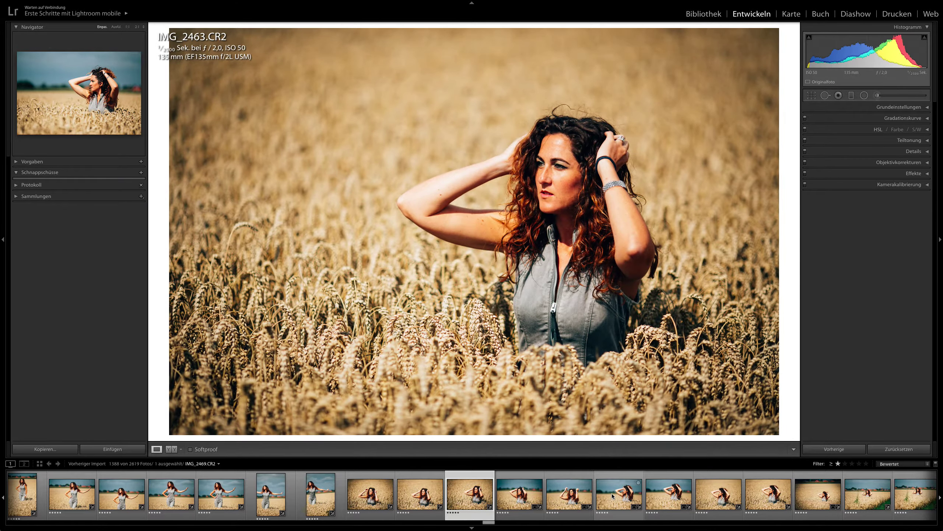
click(612, 494)
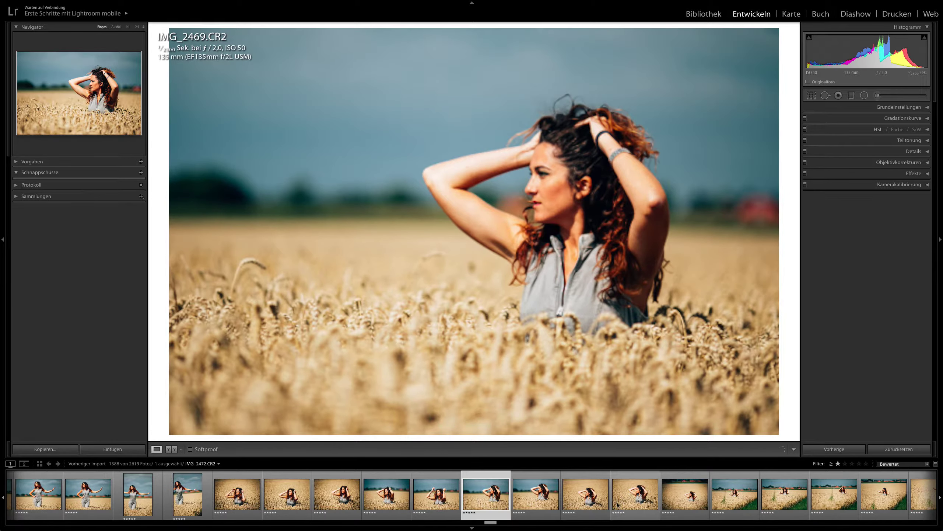
scroll(713, 499, down, 3)
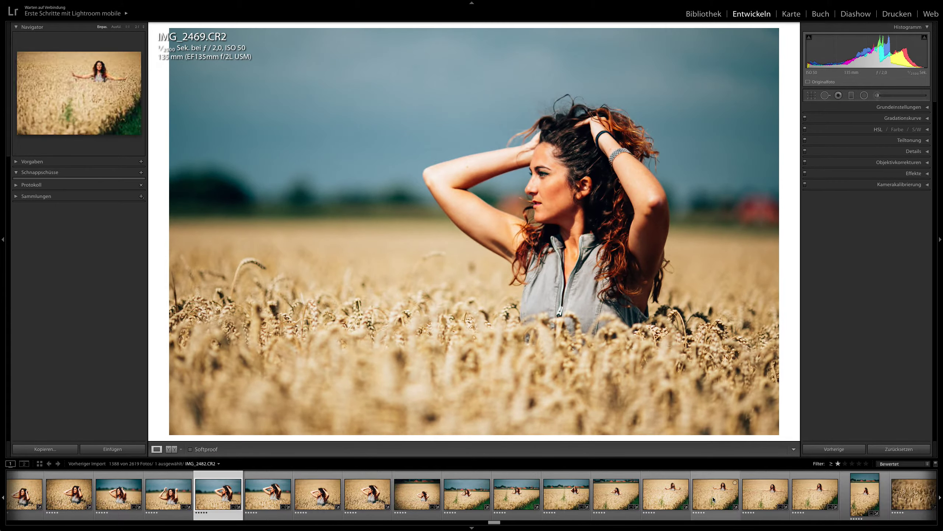
click(753, 494)
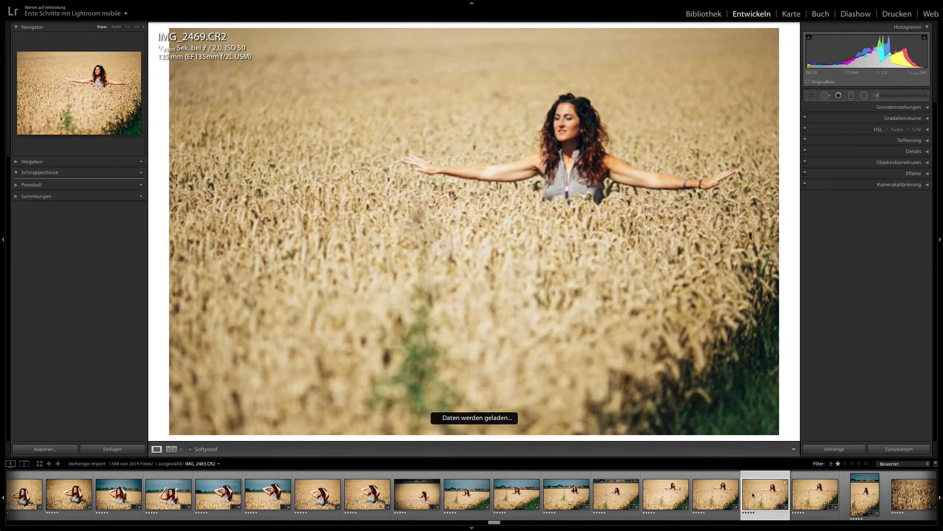
Step: View the wheat-field landscape IMG_2492, inspect its ears and blurred background enlarged, and return to the full-image view
scroll(653, 494, down, 3)
scroll(720, 500, down, 1)
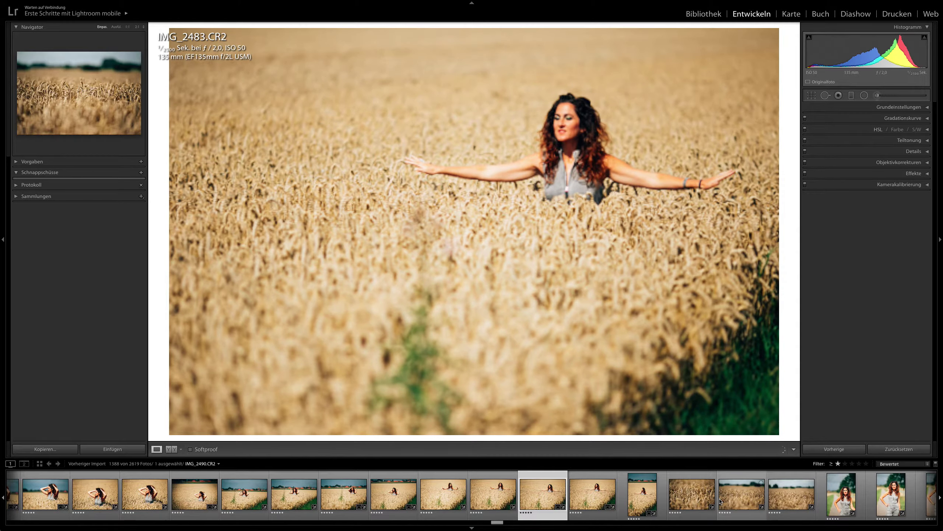
scroll(560, 496, down, 2)
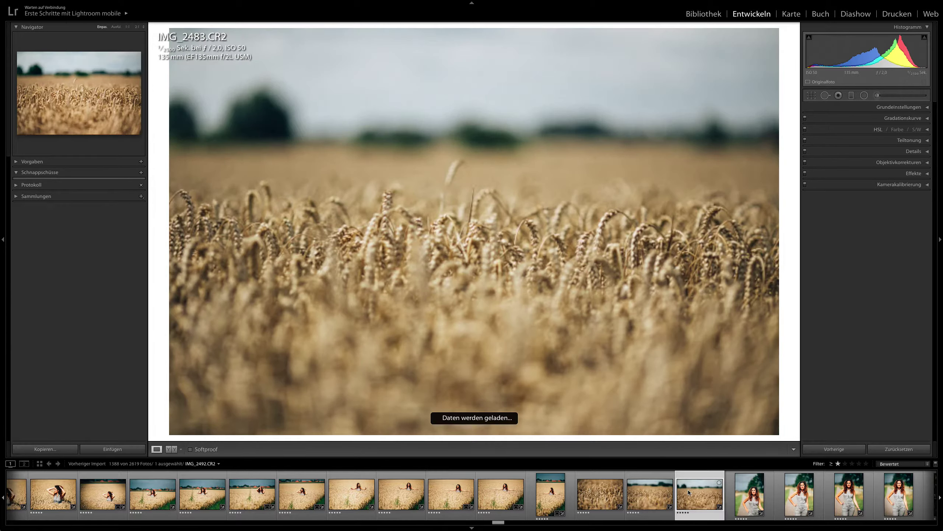
click(689, 492)
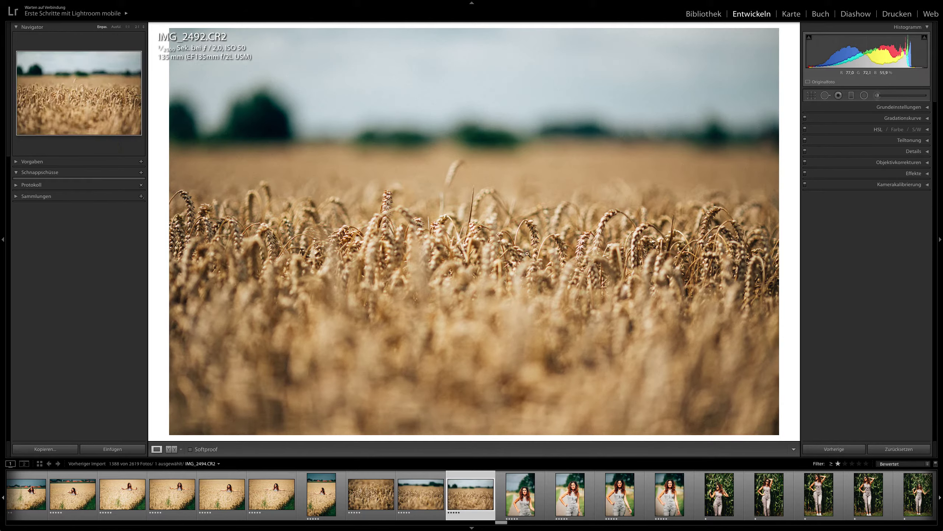
click(400, 159)
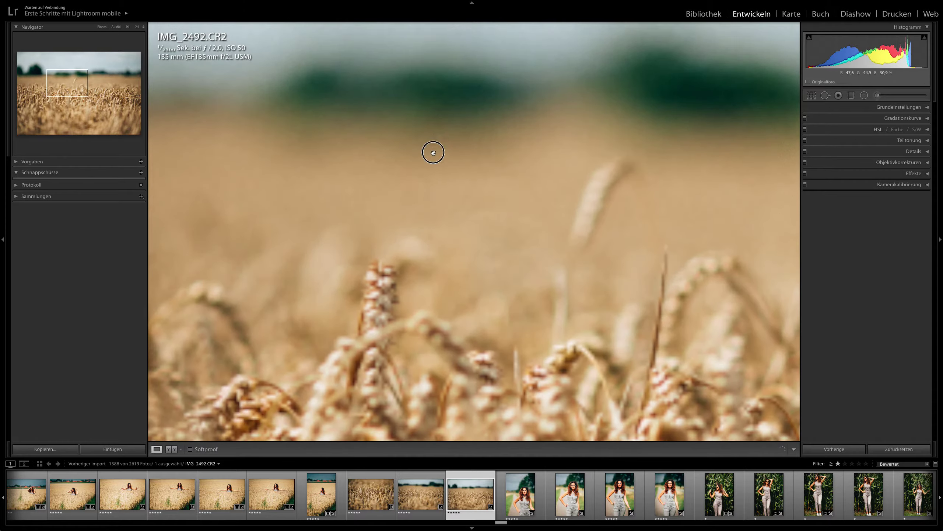
drag(431, 151, 396, 266)
click(316, 311)
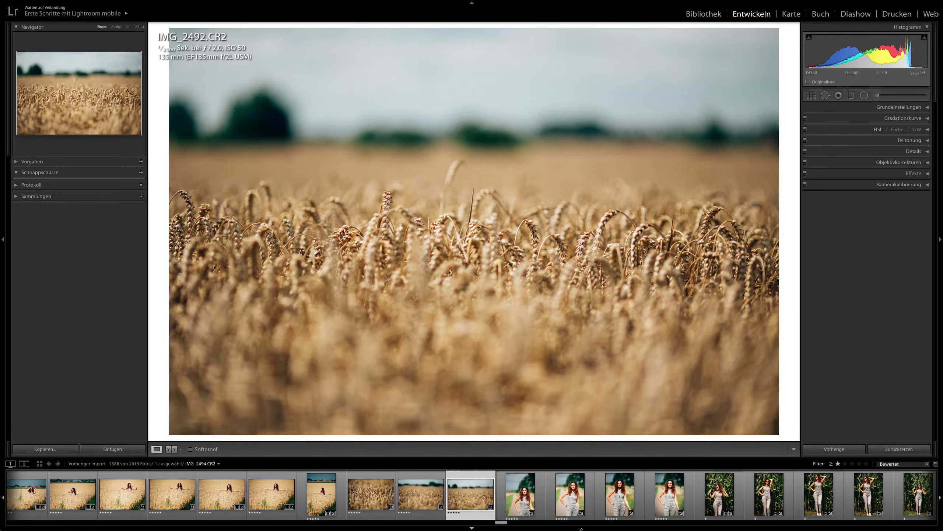
Step: View the path portrait IMG_2496 and the cornfield portrait IMG_2498, and move on to the following photos
click(658, 498)
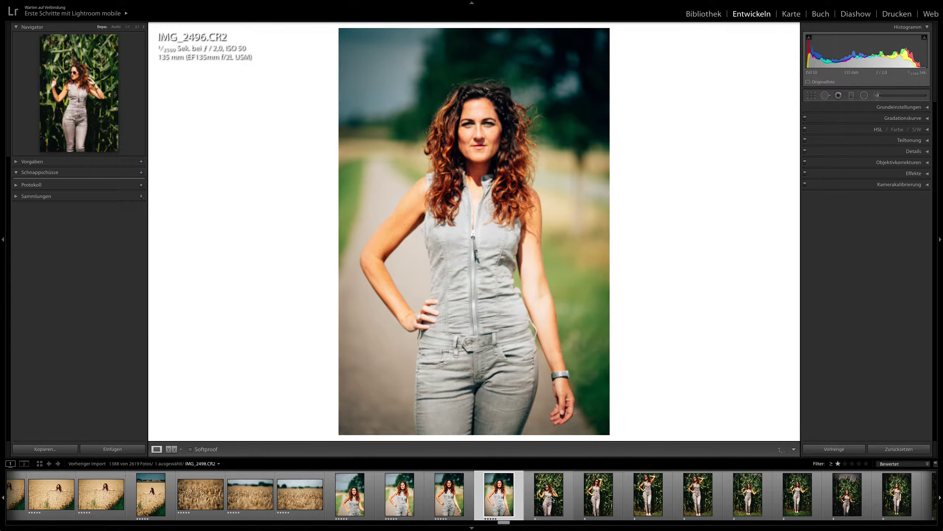
click(552, 499)
scroll(505, 508, down, 3)
drag(509, 522, 514, 524)
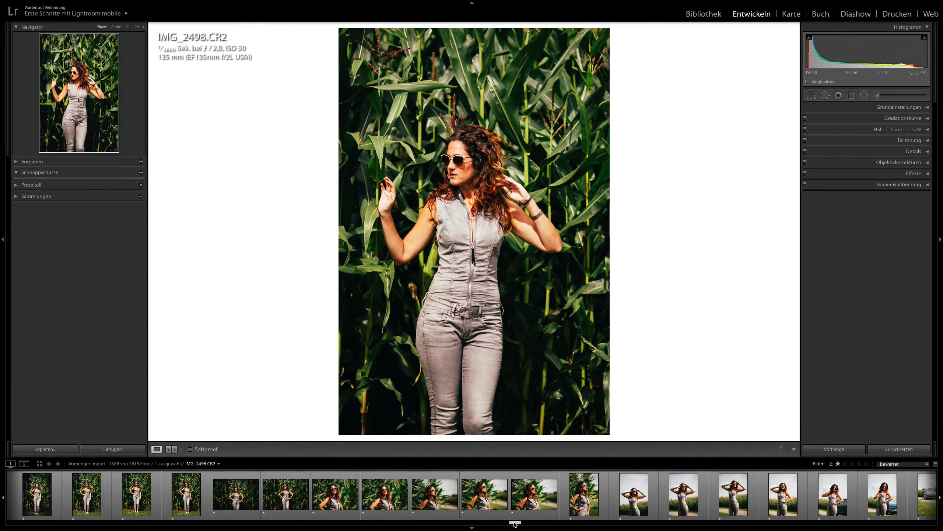
Step: Switch to the Library grid and look through the cornfield and roadside portraits following IMG_2498
click(717, 14)
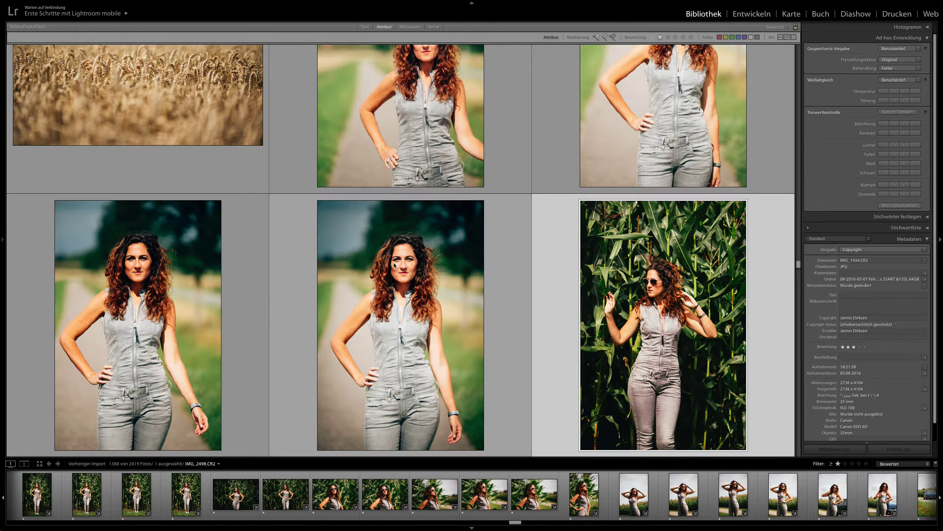
scroll(392, 278, down, 3)
scroll(391, 278, down, 10)
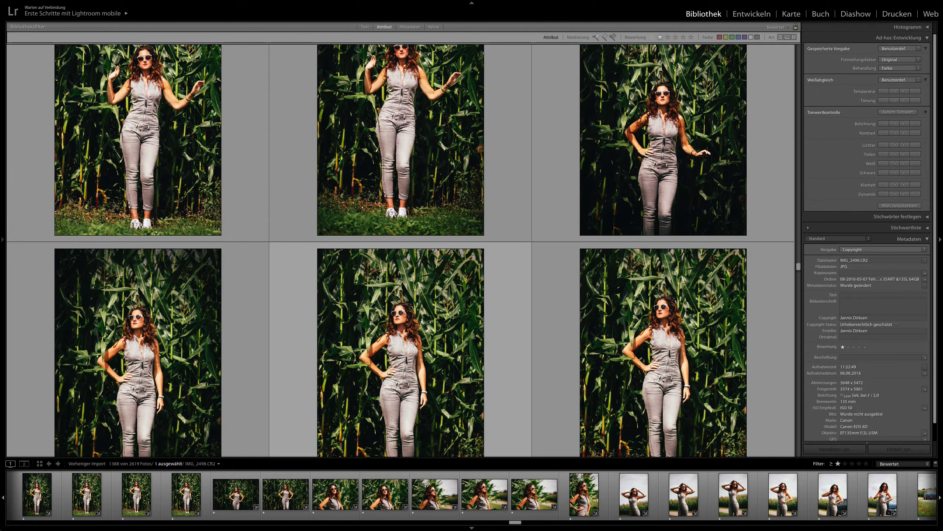
scroll(279, 275, down, 8)
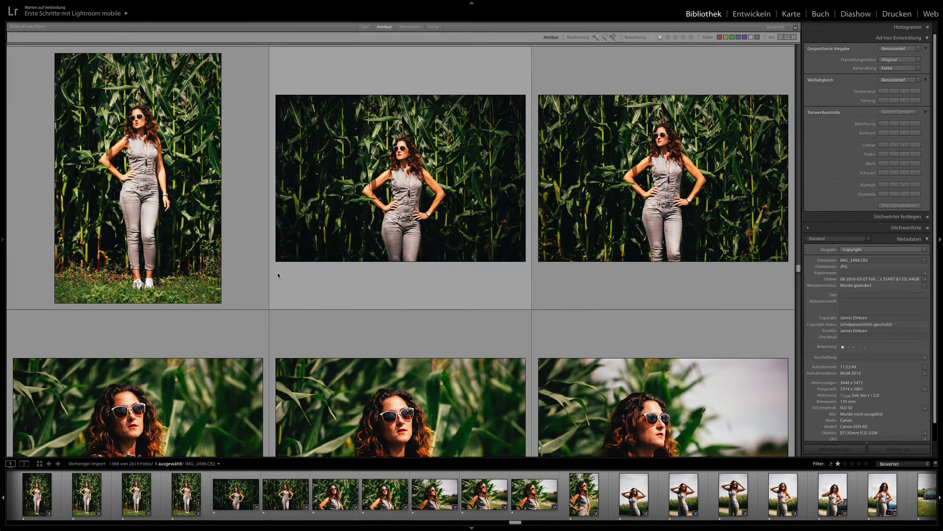
scroll(278, 275, down, 6)
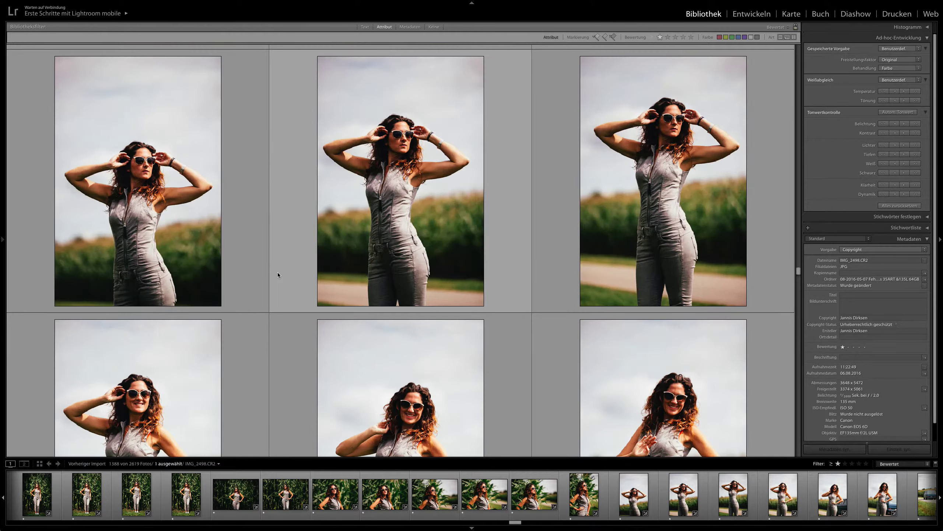
scroll(277, 274, down, 8)
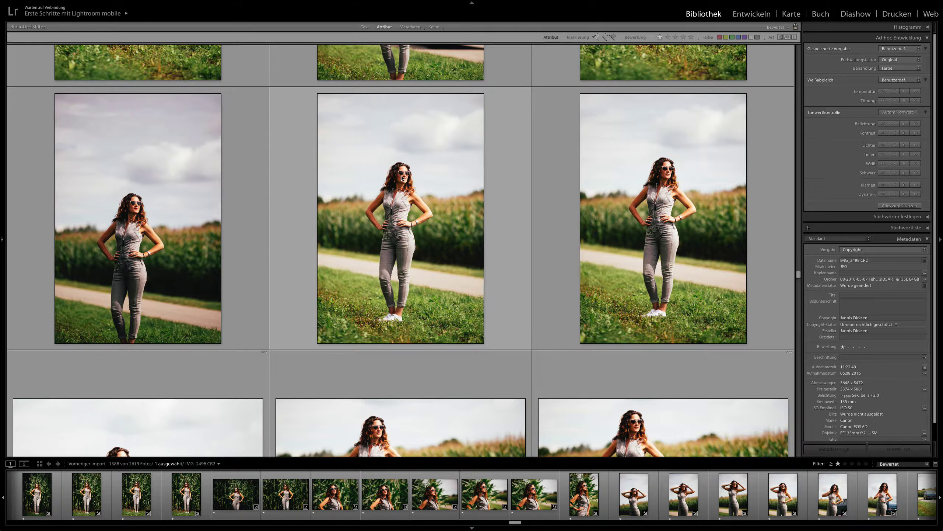
Step: Go back to the sunglasses portraits with the passing van and select IMG_2534 and IMG_2535 in turn
scroll(395, 252, up, 15)
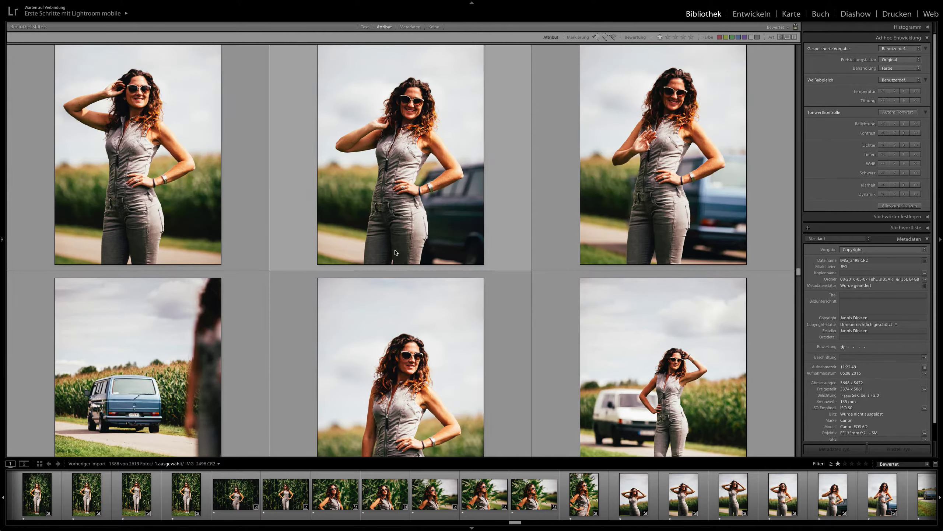
scroll(395, 252, up, 3)
click(434, 244)
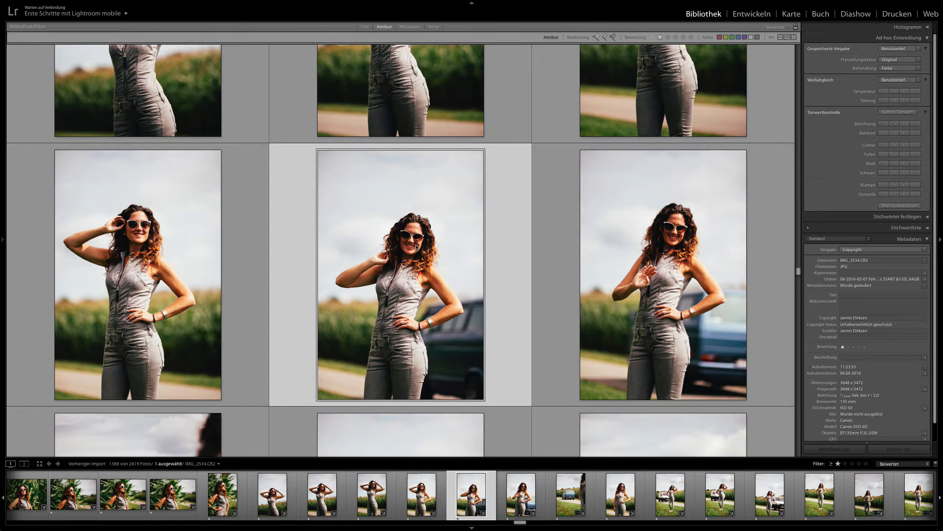
scroll(426, 245, down, 2)
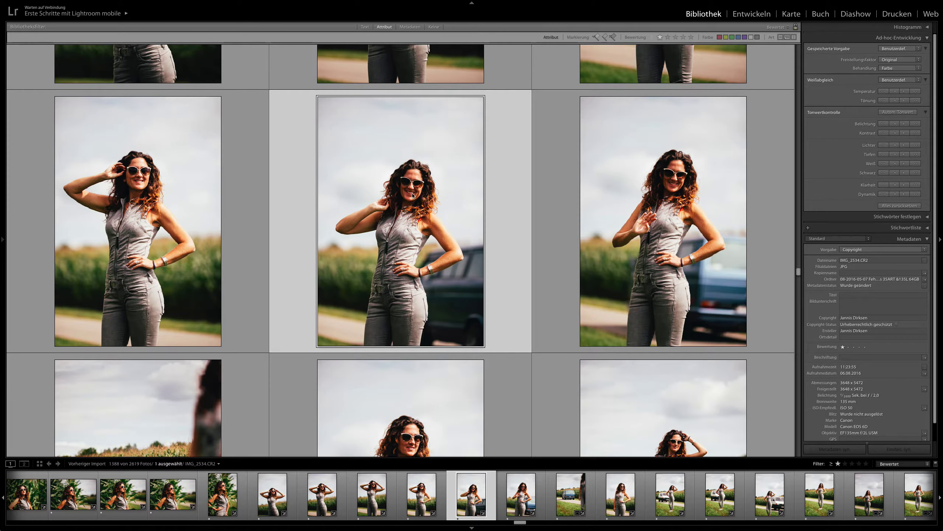
click(663, 197)
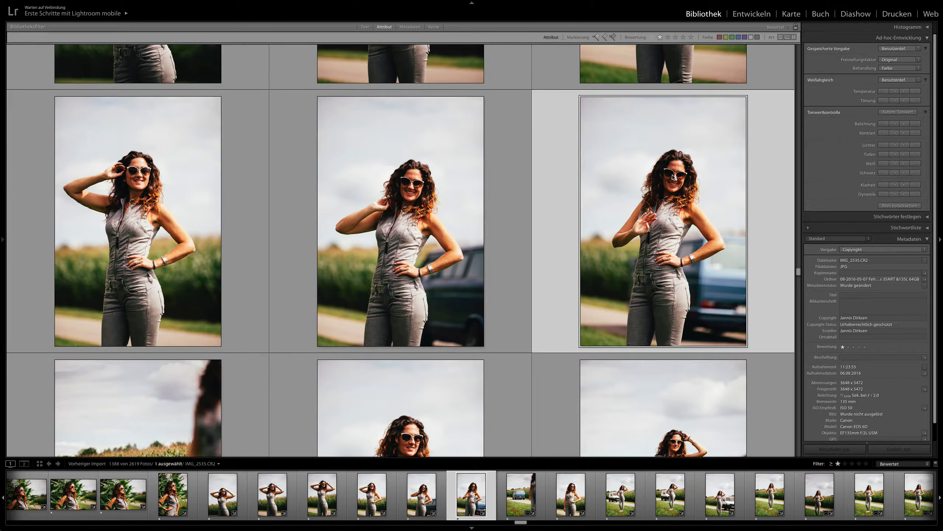
Step: Examine the grid photos after IMG_2535, from the van and roadside portraits to the full-length cornfield portraits around IMG_2568
scroll(663, 192, down, 3)
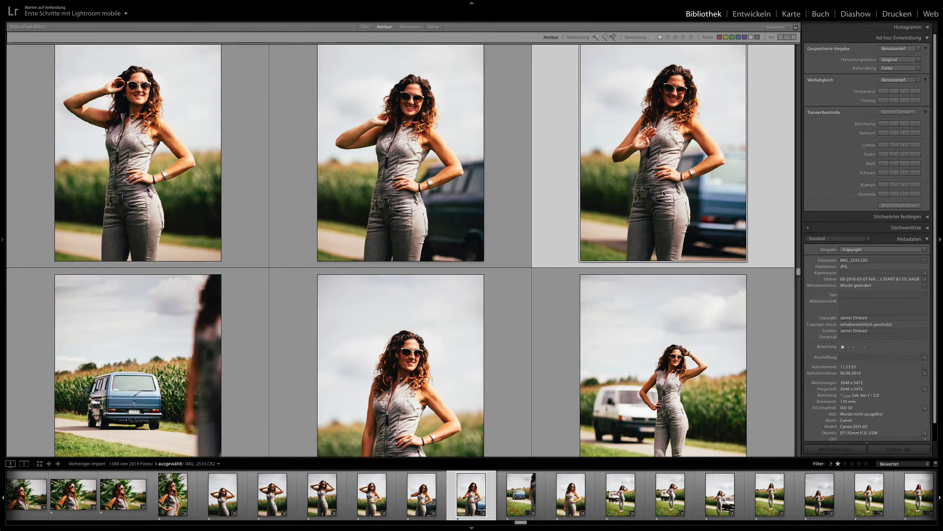
scroll(664, 193, up, 2)
scroll(656, 190, down, 5)
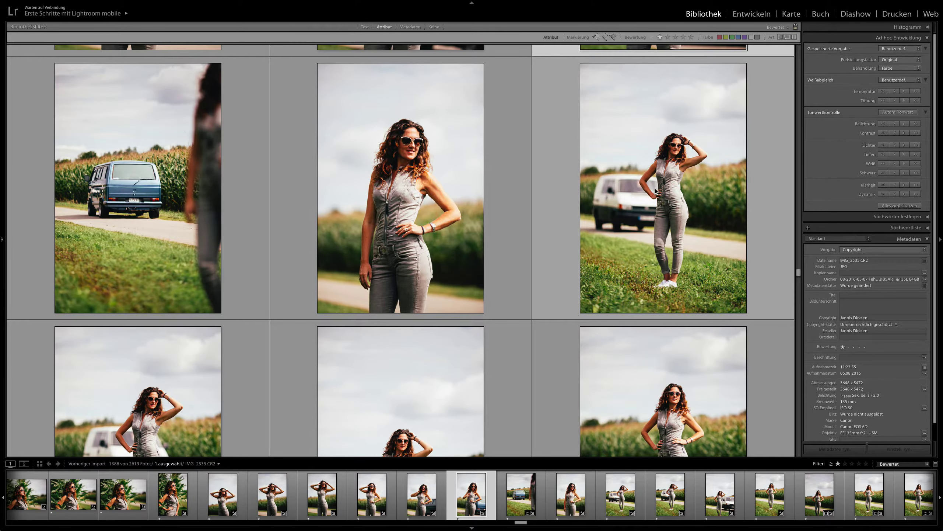
scroll(655, 191, down, 6)
scroll(655, 191, down, 8)
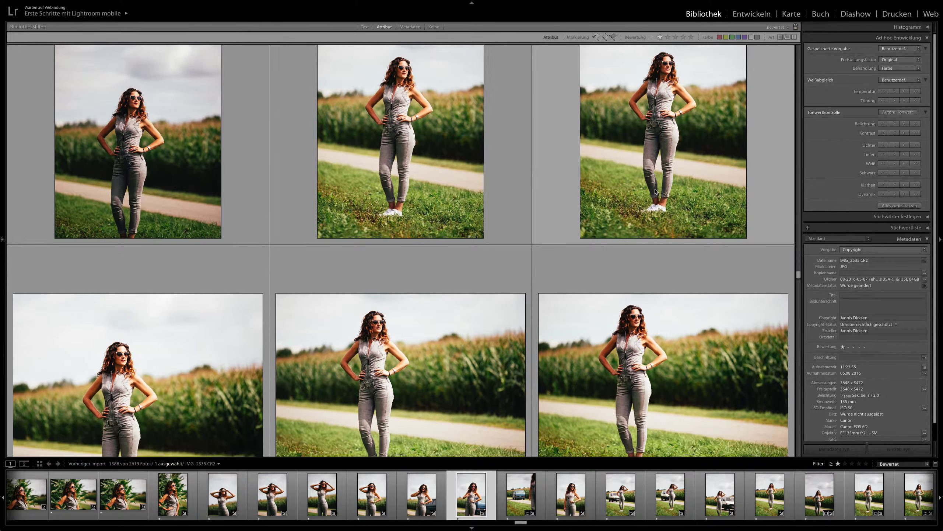
scroll(655, 191, down, 3)
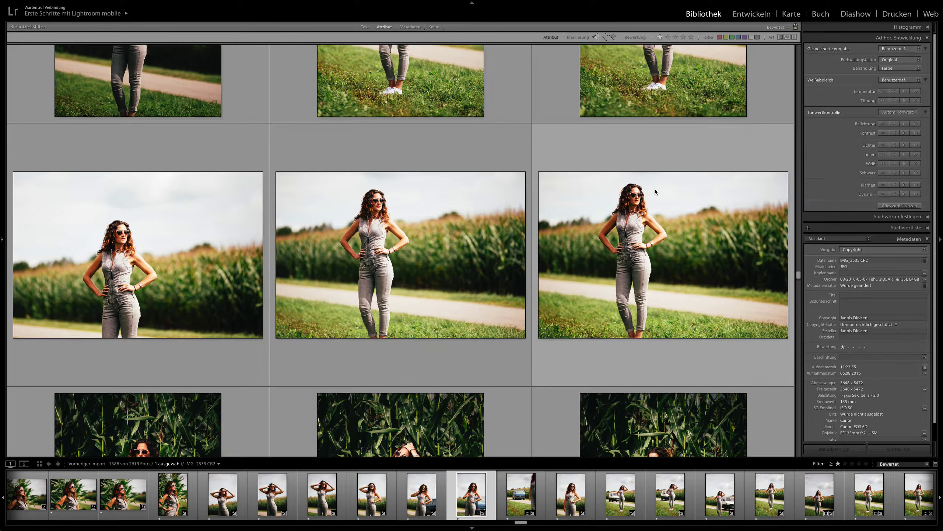
scroll(655, 191, down, 4)
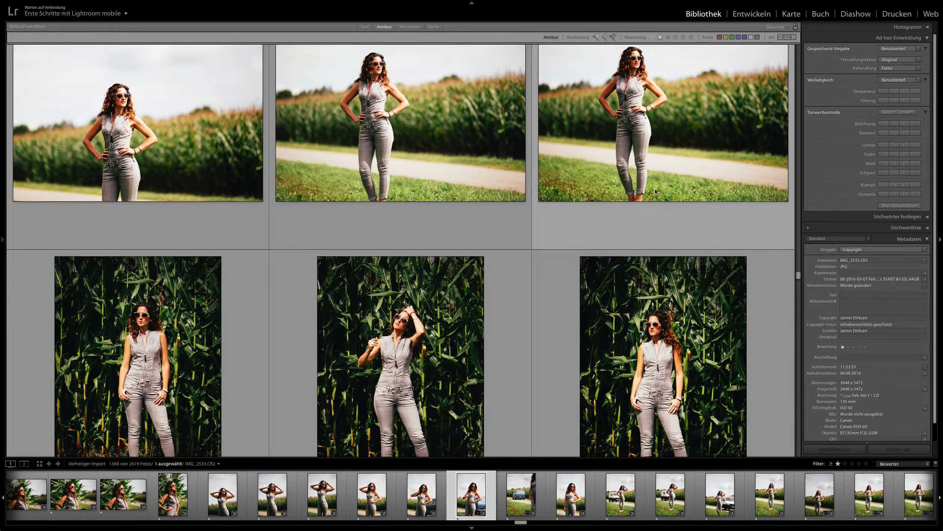
scroll(655, 191, up, 1)
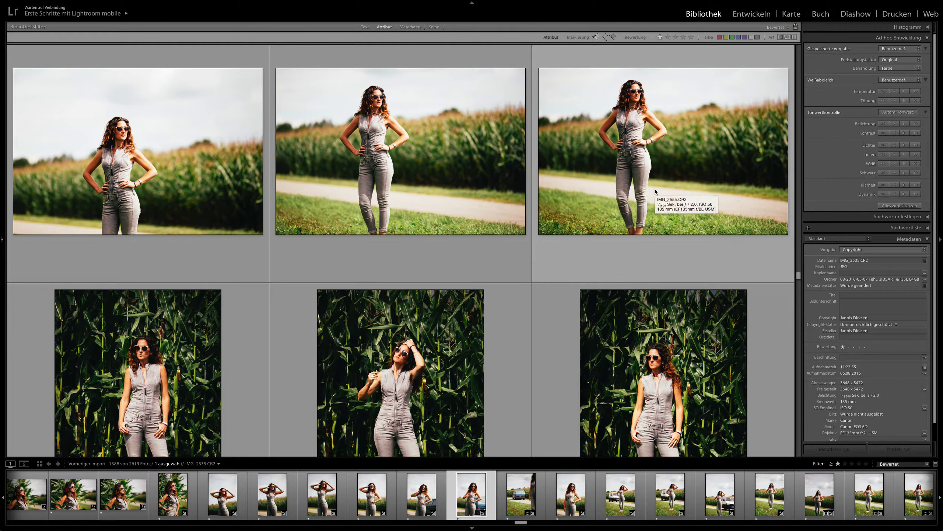
scroll(655, 191, down, 3)
scroll(655, 191, down, 7)
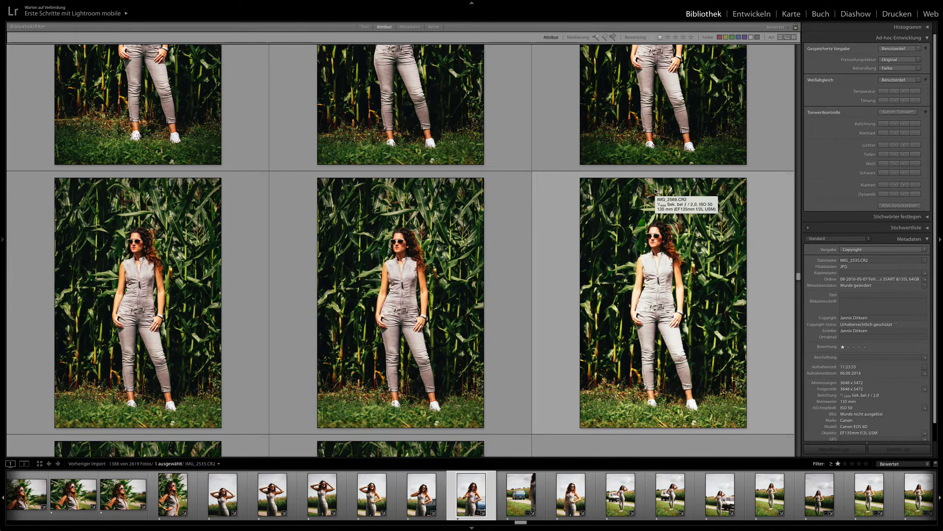
Step: Look through the full-length and half-length cornfield portraits after IMG_2568 and select the landscape-format path portrait IMG_2587
scroll(511, 227, down, 3)
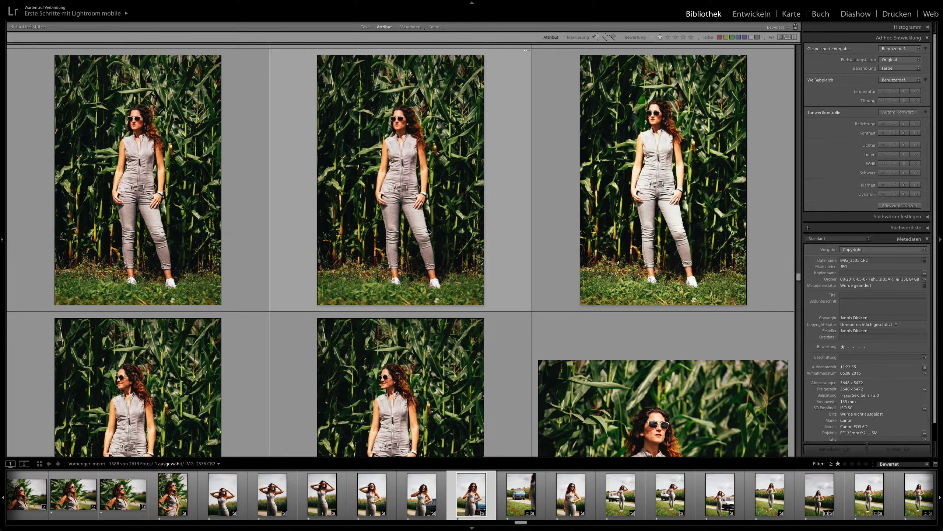
scroll(511, 227, down, 3)
scroll(427, 231, down, 3)
scroll(425, 233, down, 3)
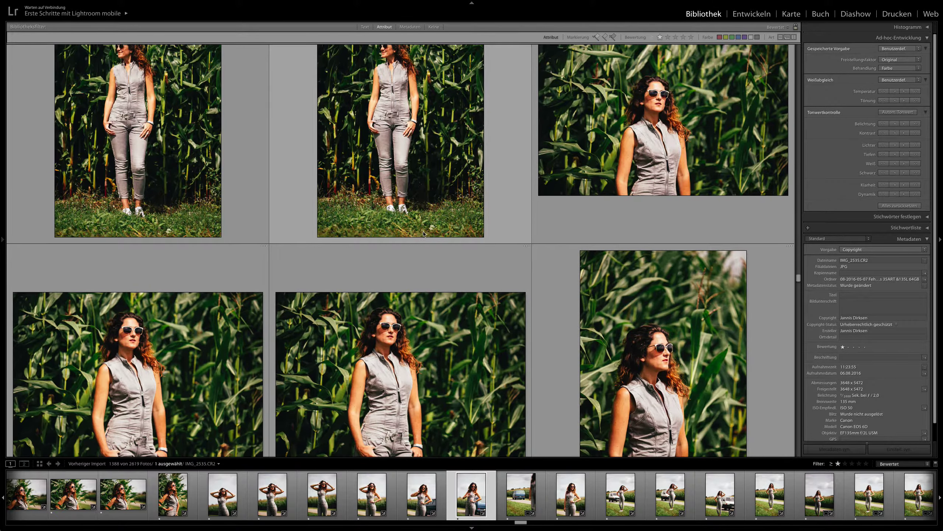
scroll(424, 234, down, 1)
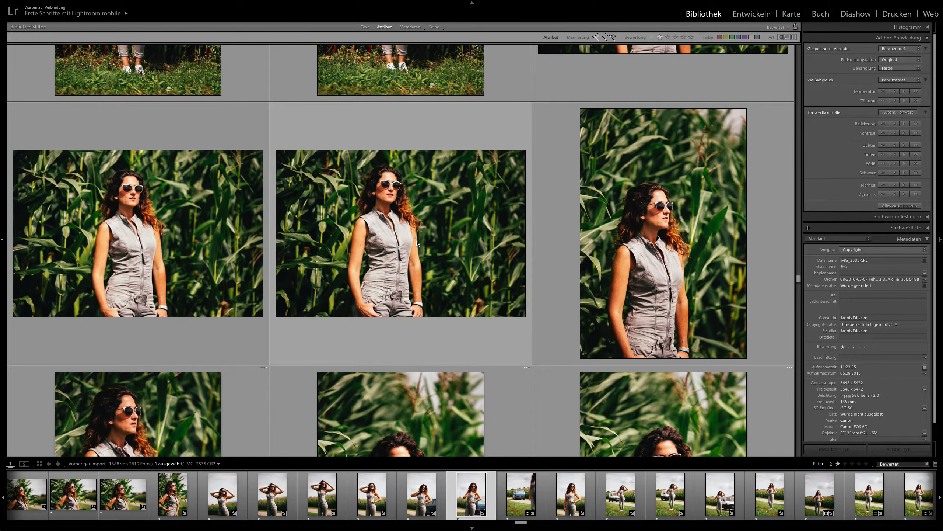
scroll(411, 241, down, 3)
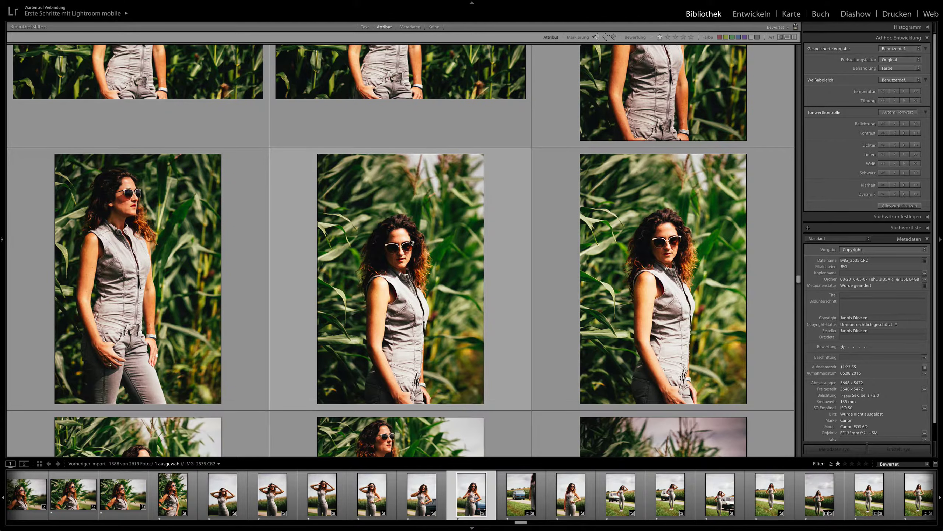
scroll(410, 244, down, 3)
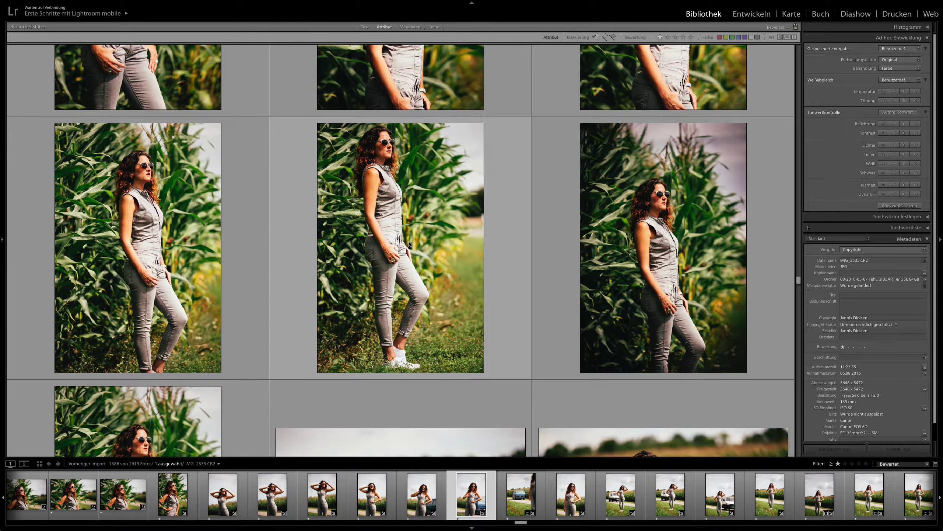
scroll(409, 243, down, 2)
scroll(409, 244, down, 1)
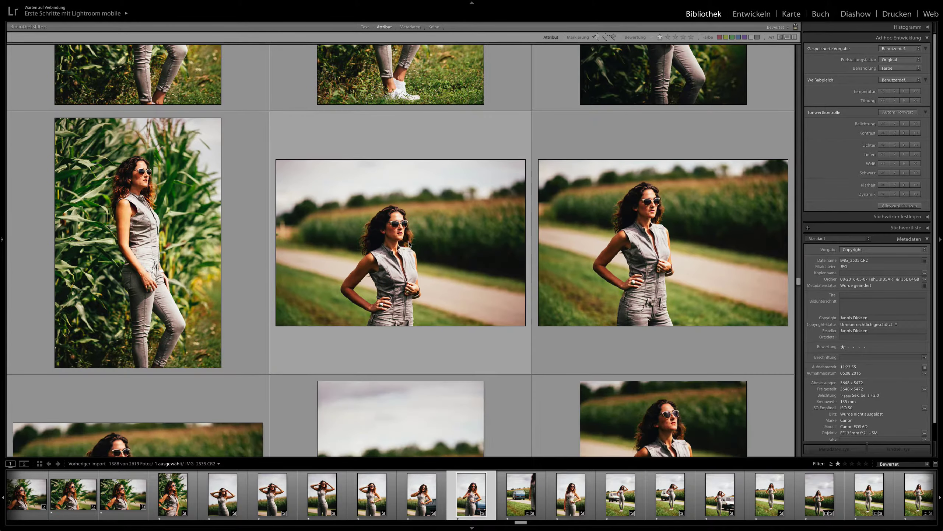
click(407, 247)
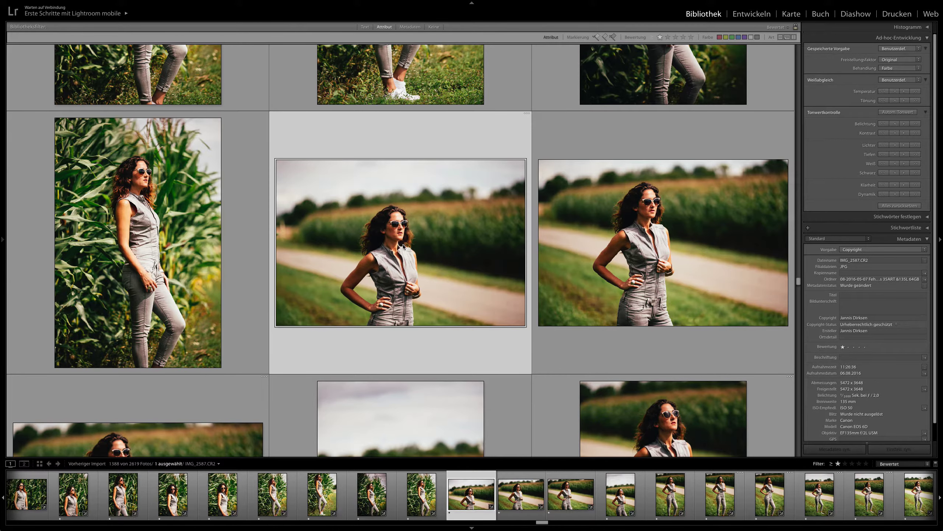
Step: Select the upright path portraits IMG_2590 and IMG_2595 in turn to view their shooting data
scroll(402, 244, down, 3)
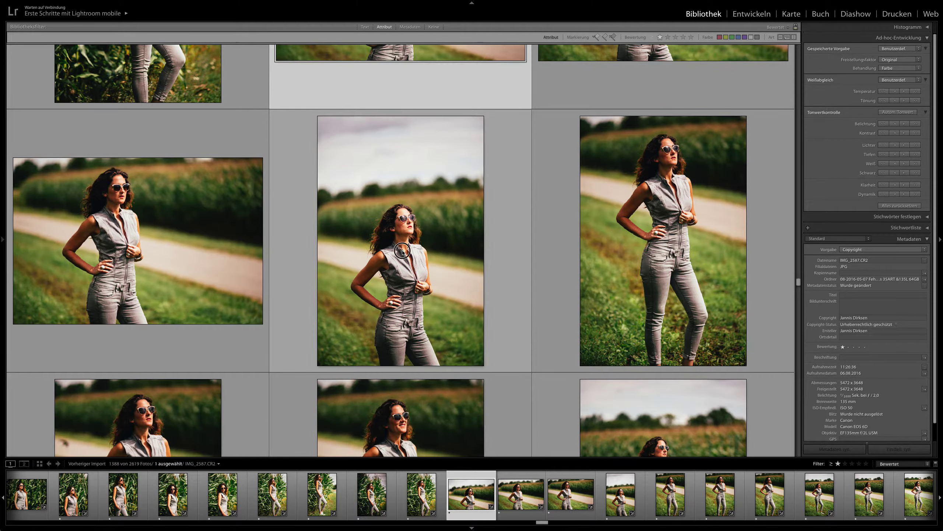
click(402, 251)
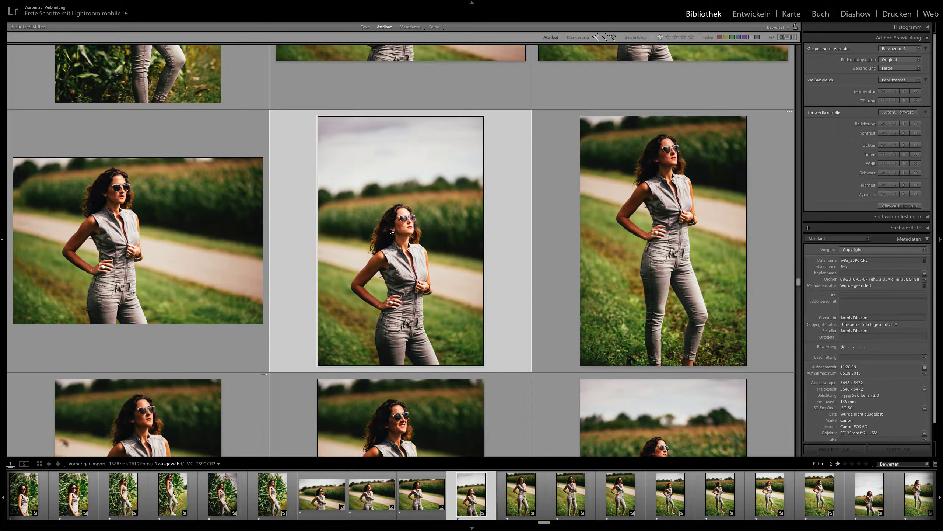
scroll(395, 241, down, 3)
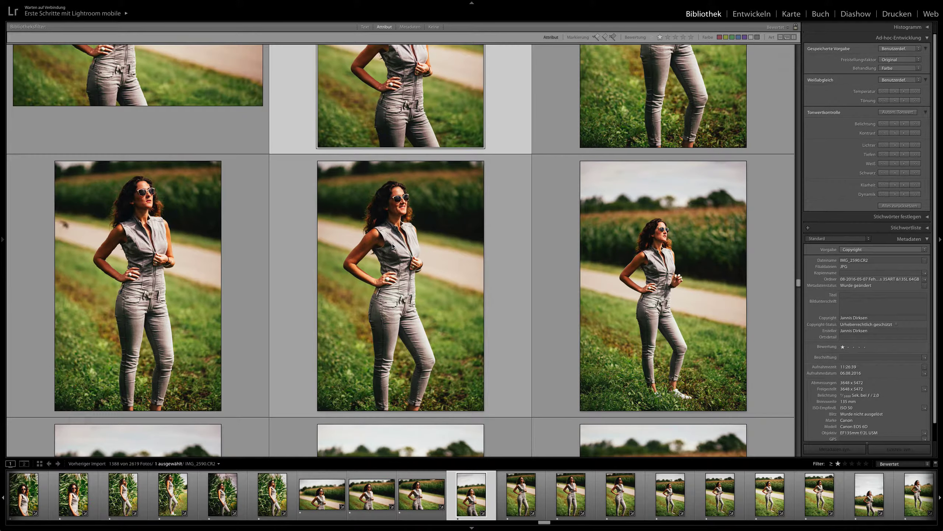
scroll(394, 248, down, 2)
click(626, 161)
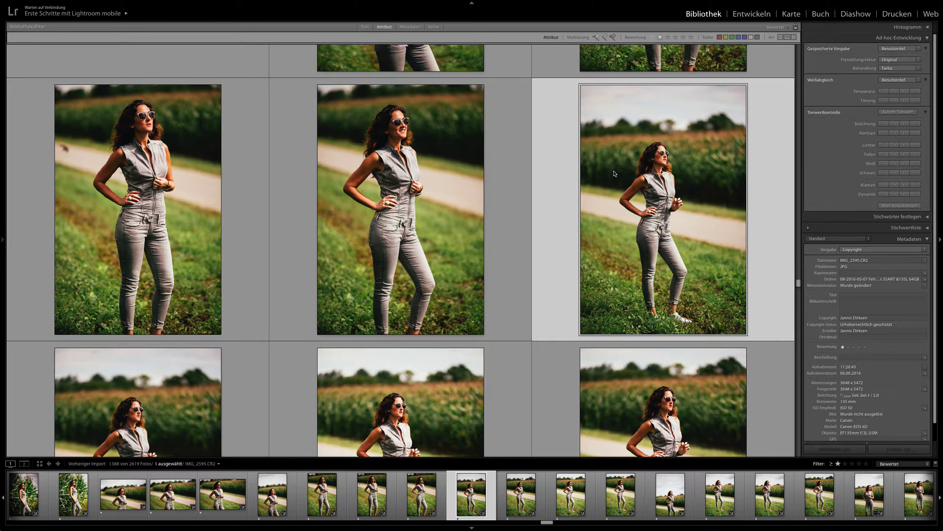
Step: Look through the roadside portraits after IMG_2595 and select the portrait without sunglasses, IMG_2623
scroll(613, 173, down, 10)
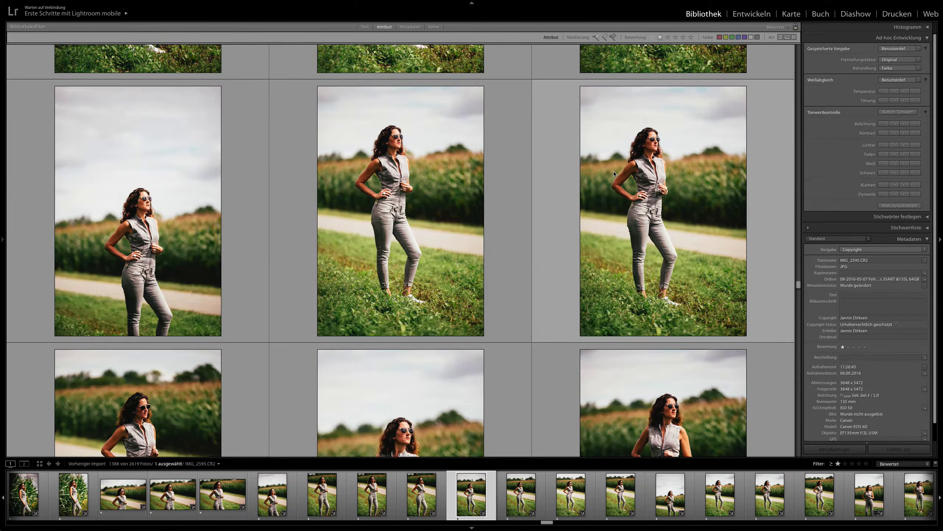
scroll(613, 173, down, 8)
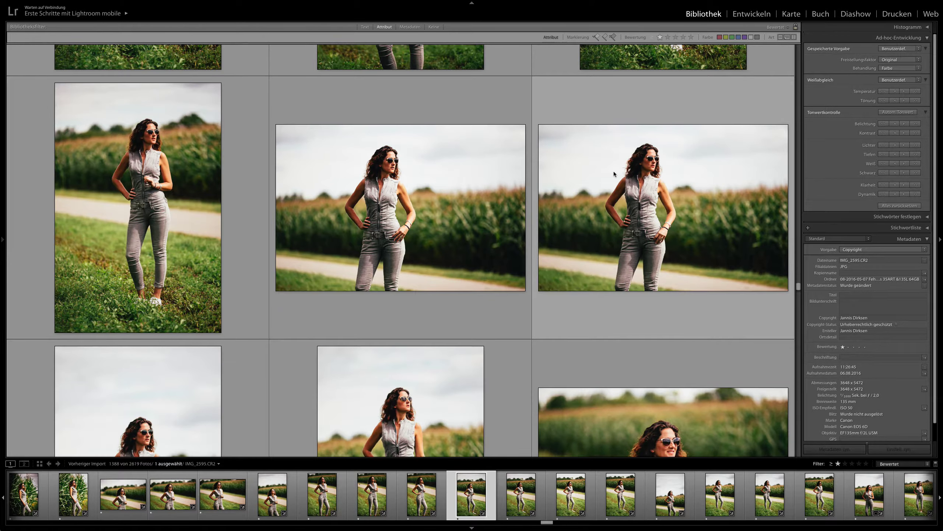
scroll(613, 174, down, 8)
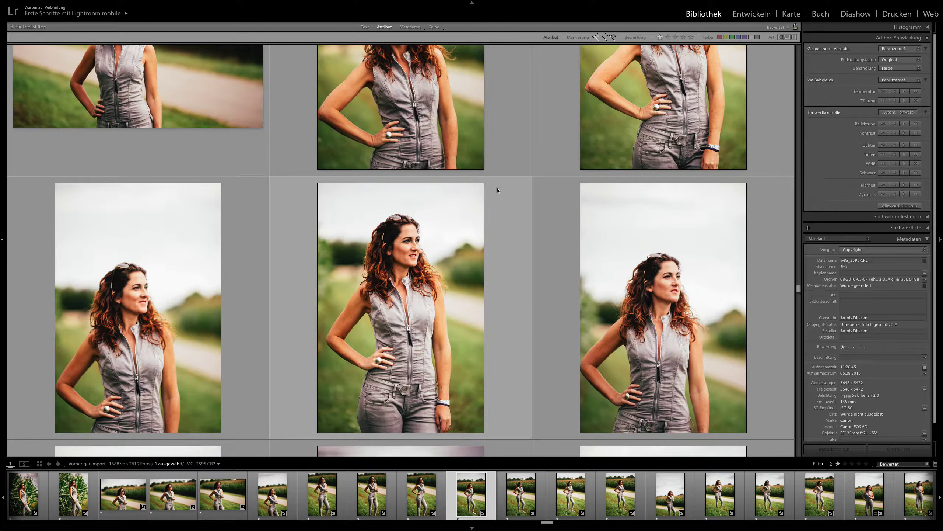
scroll(497, 189, down, 4)
click(641, 182)
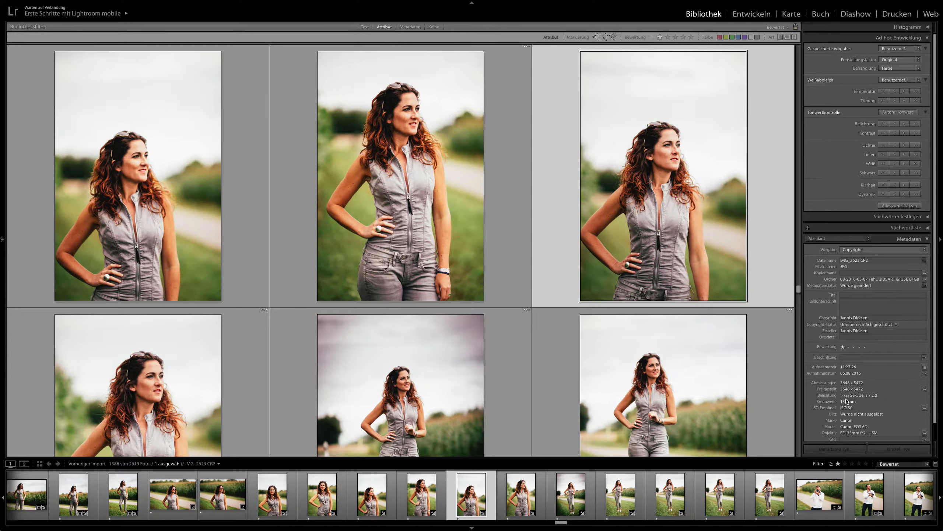
Step: Examine the photos of the man in the white shirt with his camera, up to the outstretched-arm cornfield portraits
scroll(400, 303, down, 10)
scroll(400, 303, down, 10)
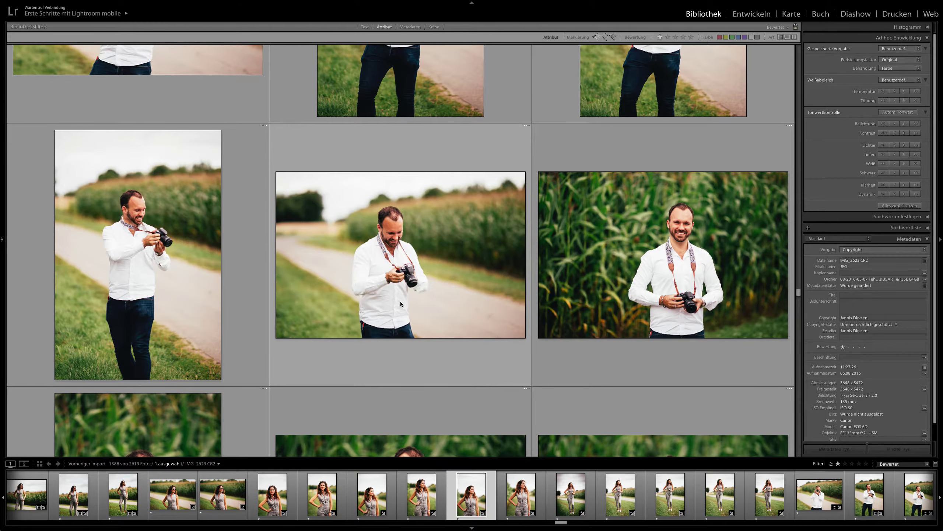
scroll(400, 302, down, 10)
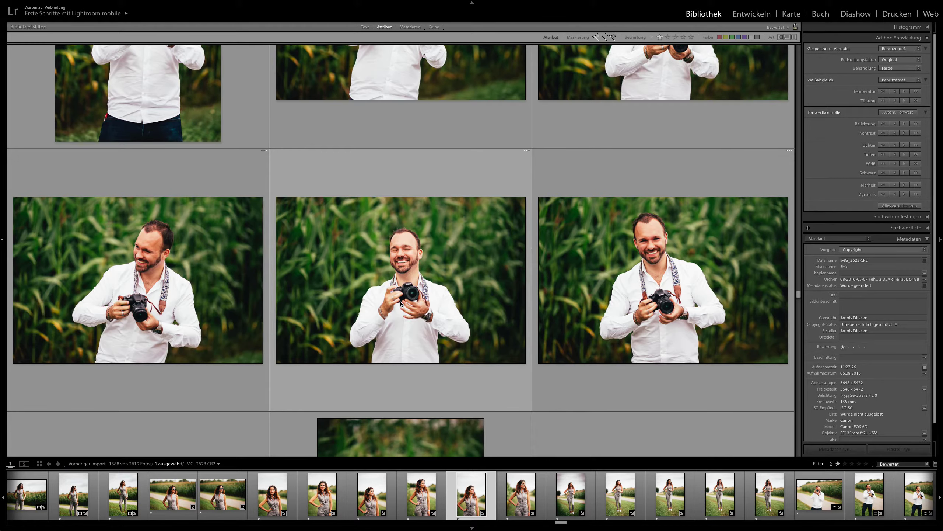
scroll(400, 301, down, 10)
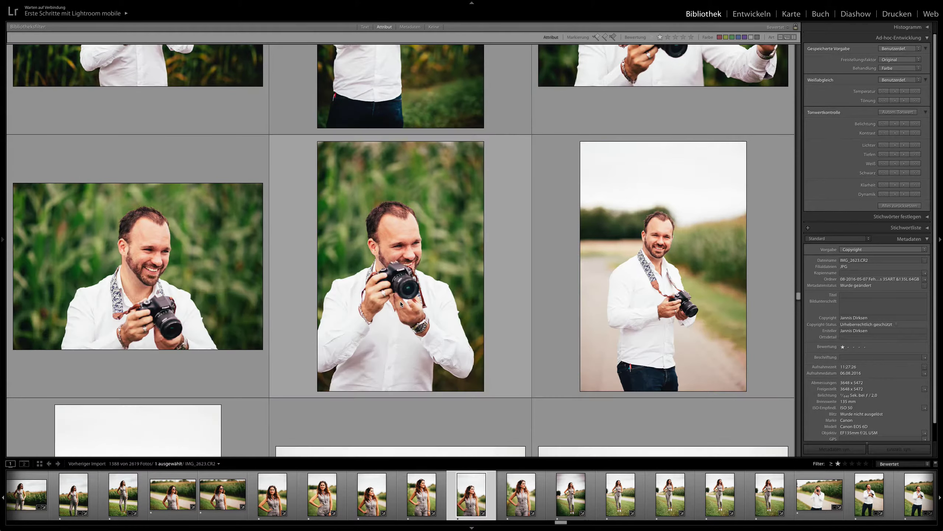
scroll(400, 303, down, 8)
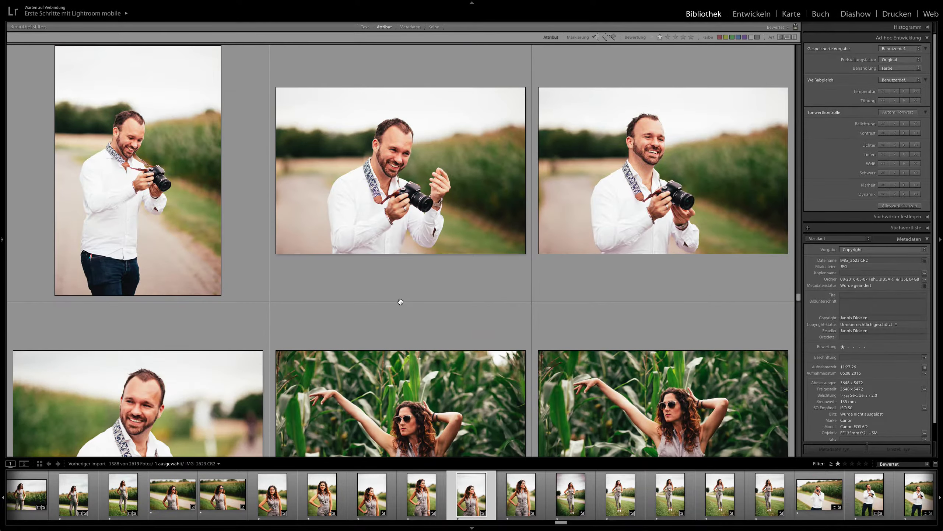
scroll(400, 302, down, 3)
scroll(400, 303, down, 3)
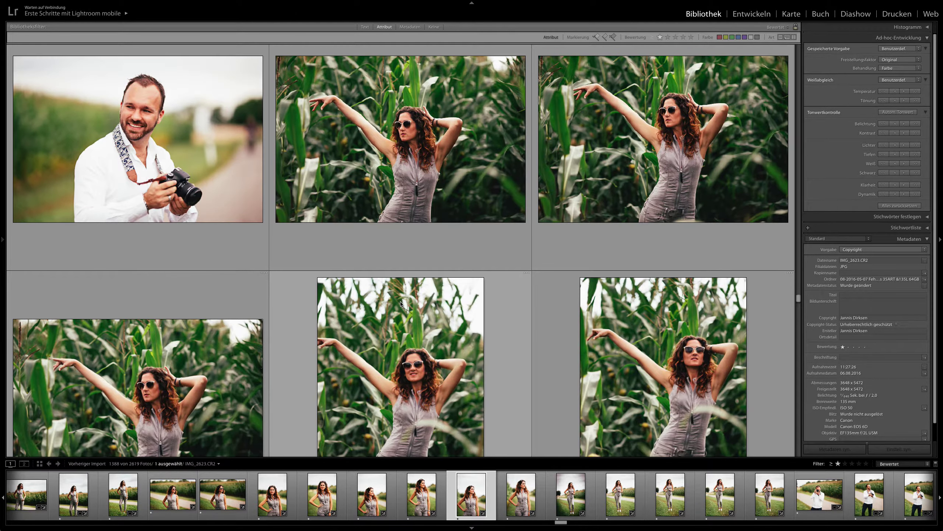
Step: Look through the cornfield portraits of the woman with outstretched or raised arms and with hands on hips
scroll(400, 304, up, 2)
scroll(400, 304, down, 4)
scroll(400, 303, down, 8)
scroll(400, 303, down, 5)
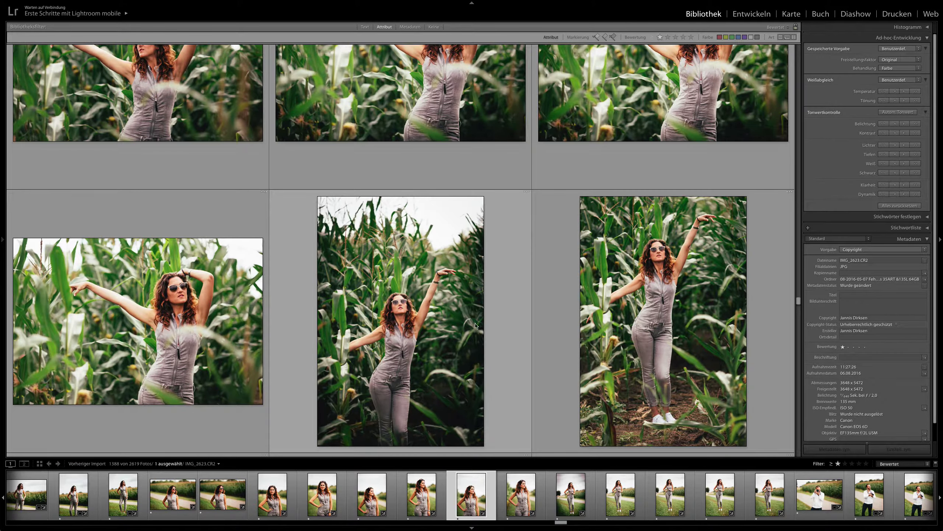
scroll(526, 336, down, 5)
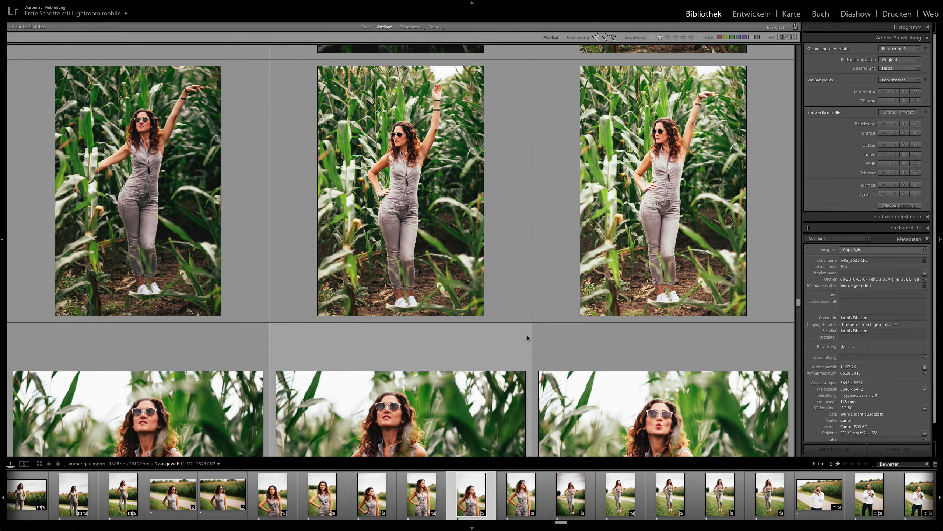
scroll(527, 337, down, 3)
scroll(527, 338, down, 3)
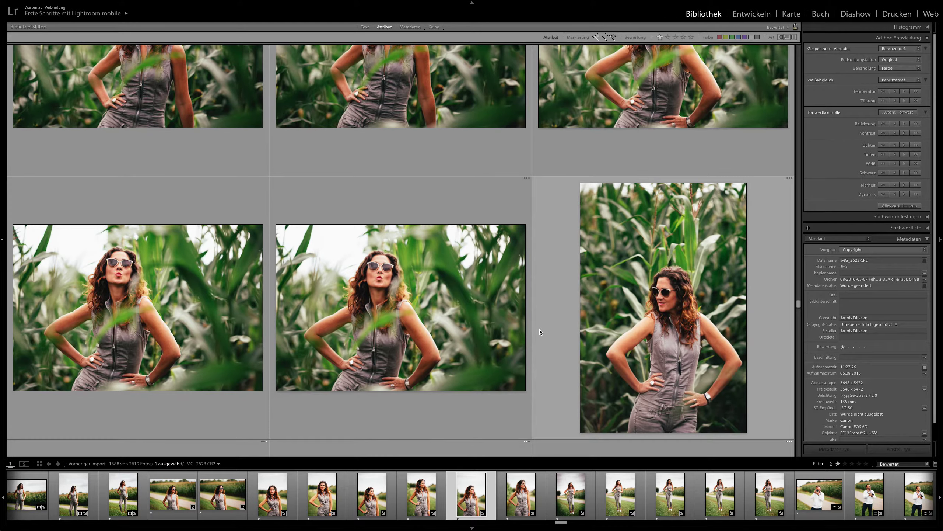
Step: Examine the cornfield portraits shot through foreground leaves, the raised-arm shots between the rows and the crouching poses
scroll(539, 329, down, 5)
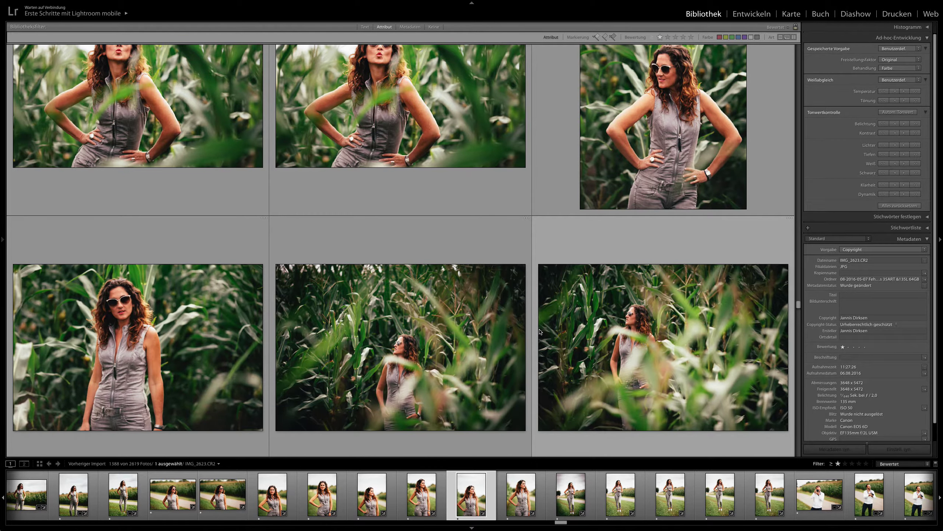
scroll(539, 331, down, 5)
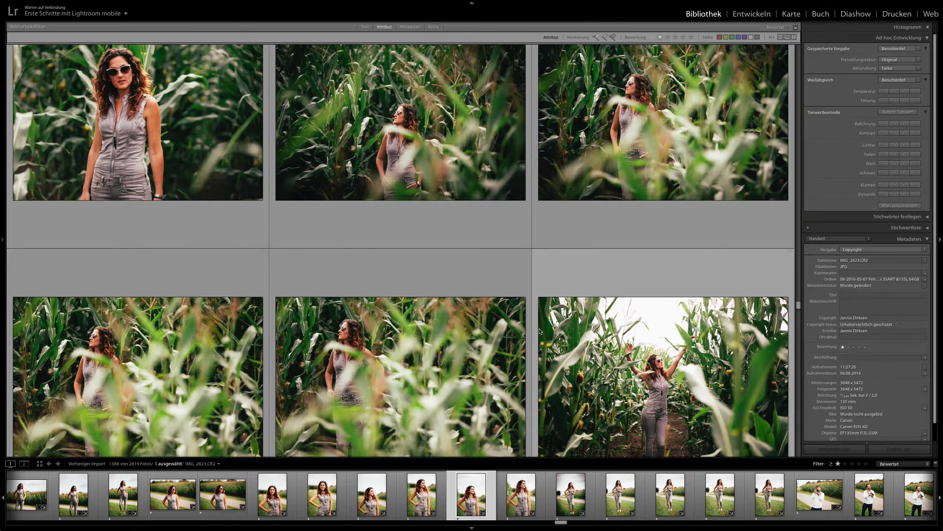
scroll(540, 331, down, 3)
scroll(540, 329, down, 3)
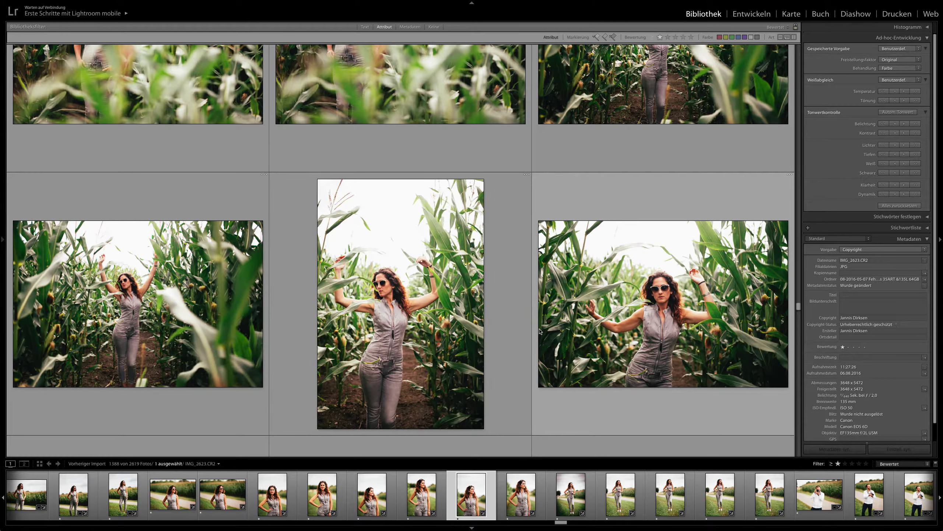
scroll(540, 330, down, 3)
scroll(539, 329, down, 3)
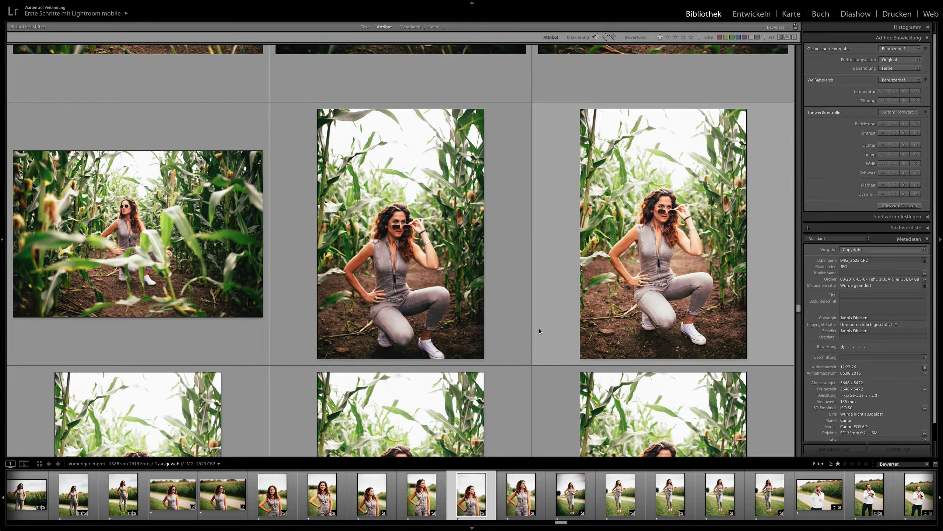
scroll(540, 328, down, 3)
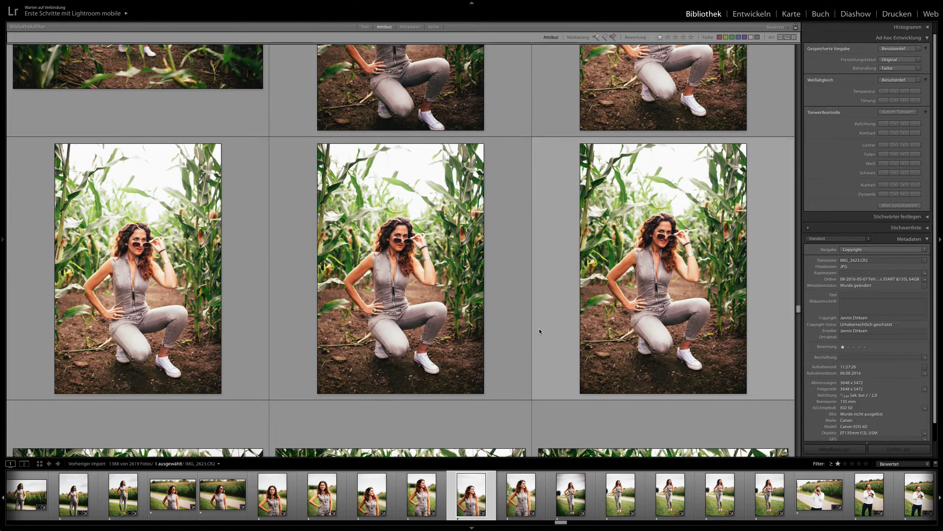
scroll(539, 329, down, 3)
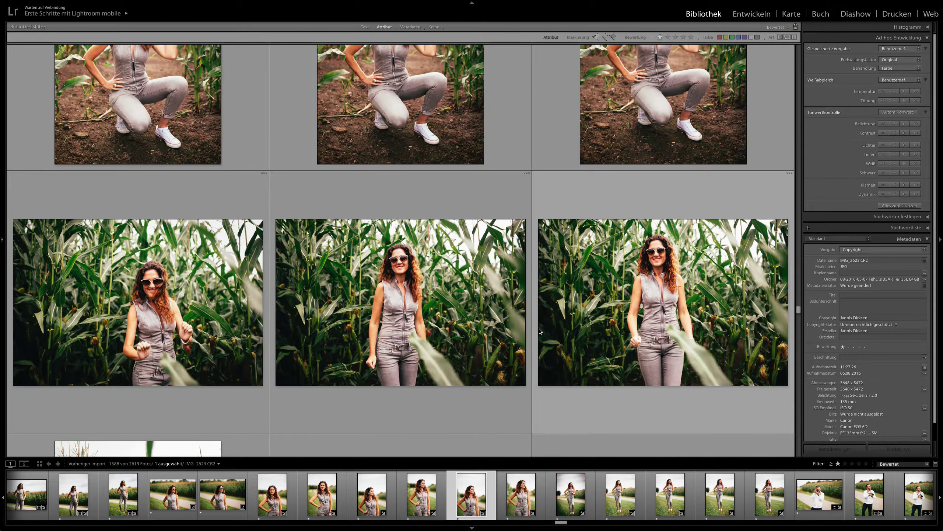
Step: Look through the smiling and turning cornfield portraits and the field-edge shots, up to the back view beside the bicycle
scroll(539, 329, down, 3)
scroll(539, 330, down, 3)
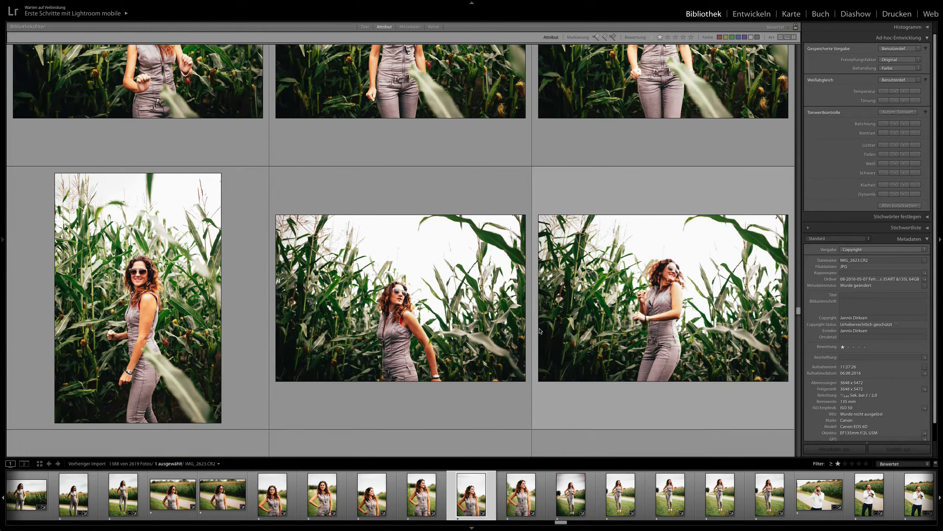
scroll(539, 329, down, 3)
scroll(540, 329, down, 3)
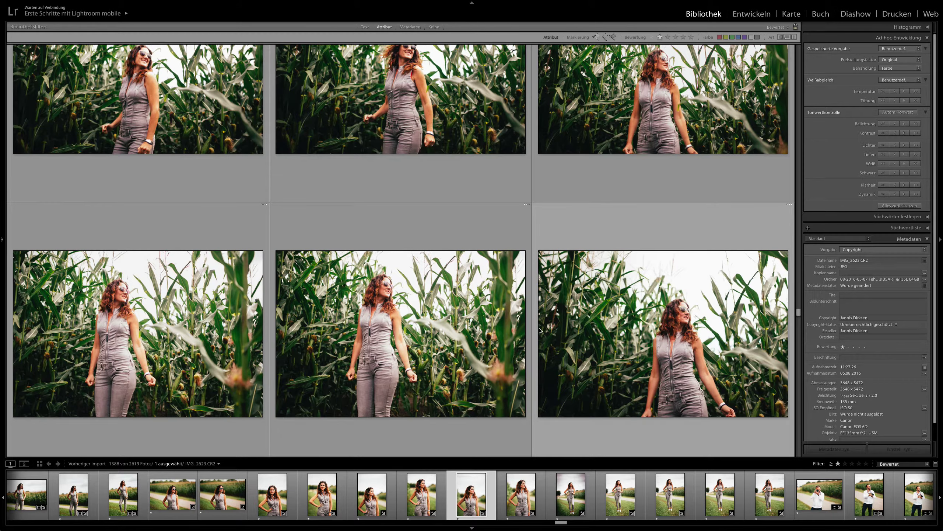
scroll(539, 329, down, 9)
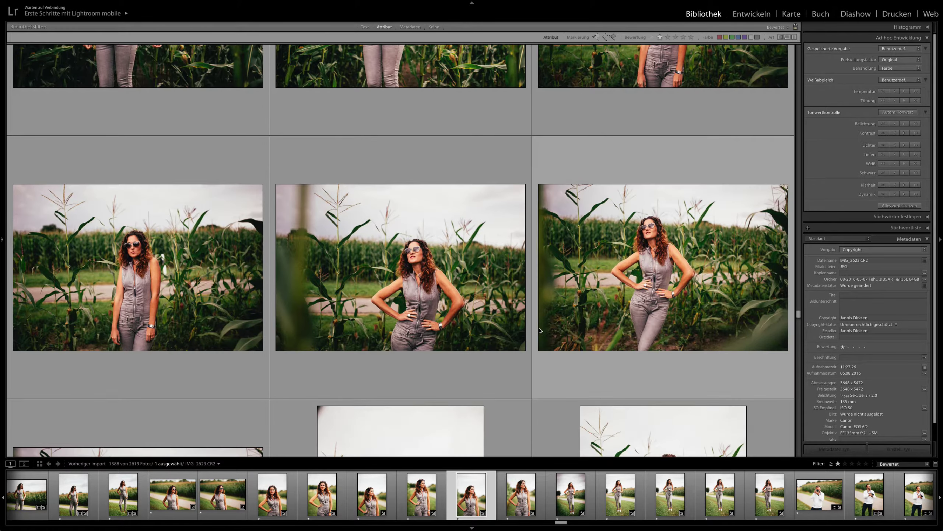
scroll(539, 330, down, 5)
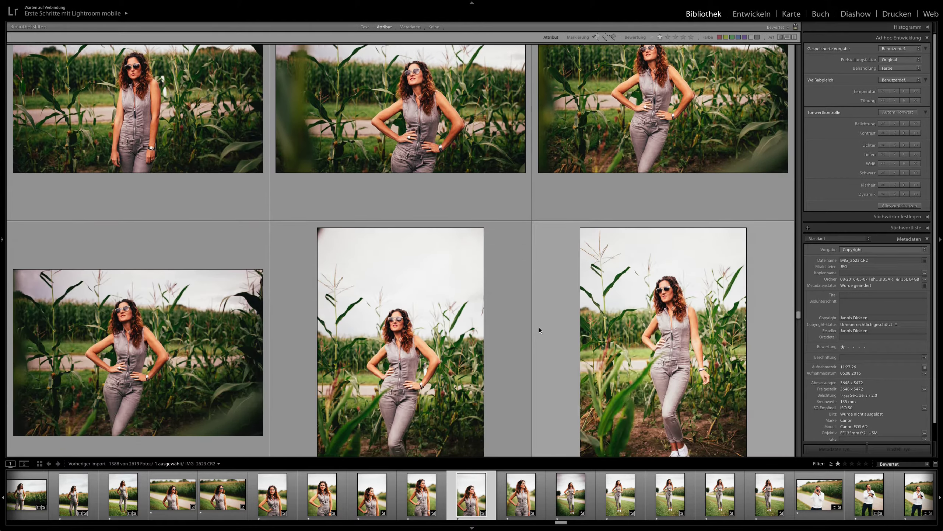
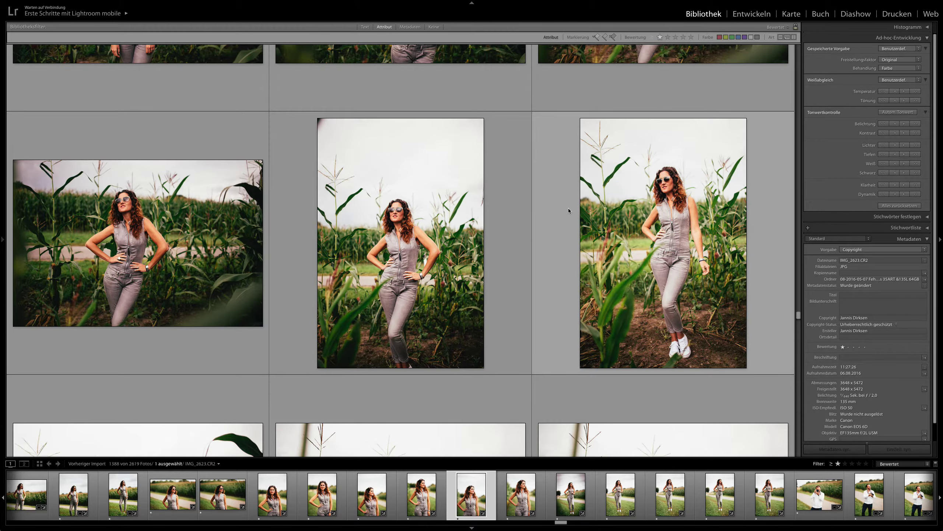
scroll(569, 208, down, 5)
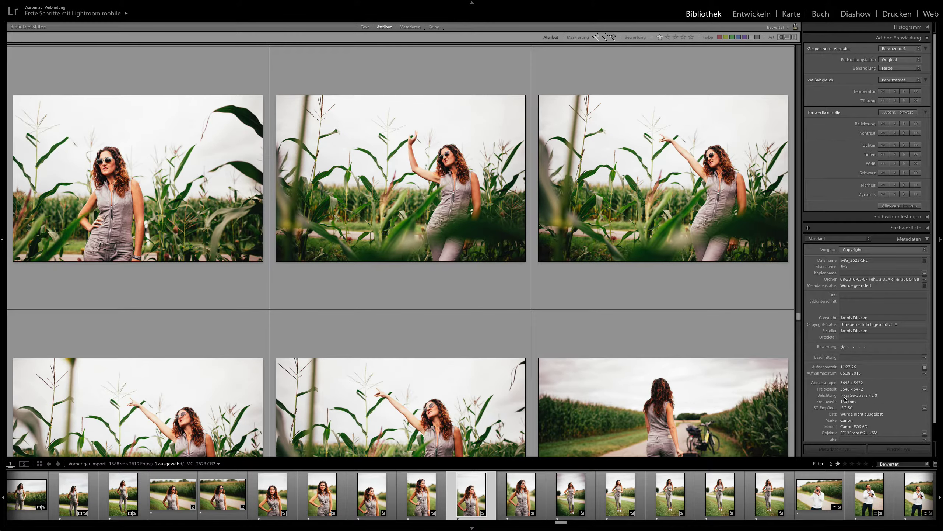
Step: Check the shooting data of the outstretched-arm cornfield portrait and of the back view beside the bicycle
scroll(518, 285, down, 5)
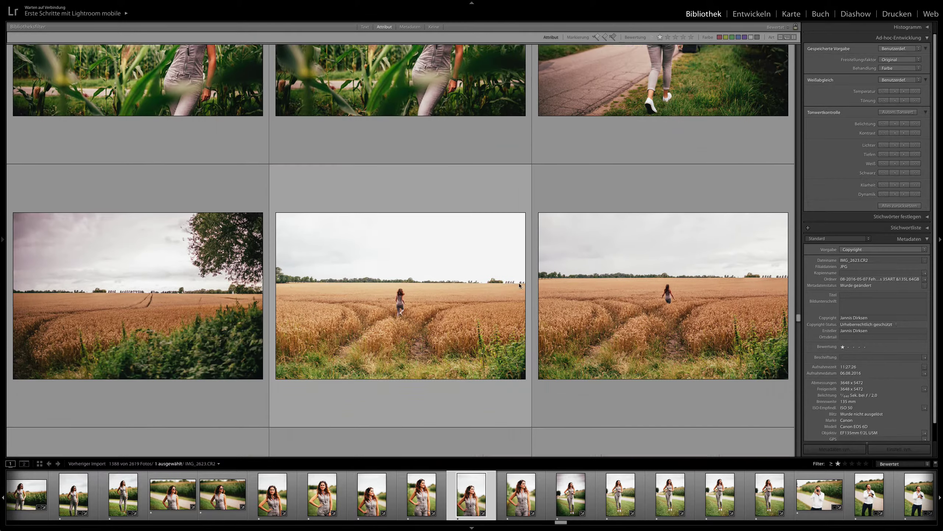
scroll(519, 285, up, 2)
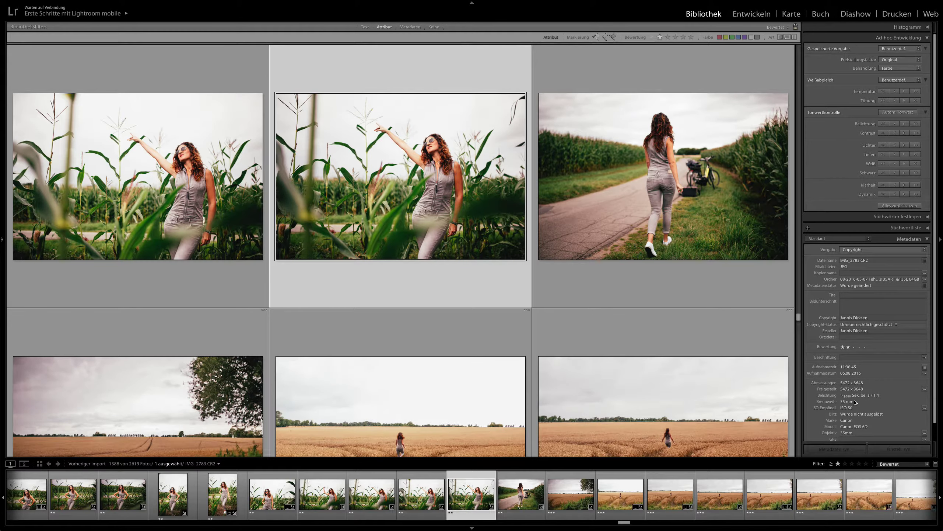
scroll(573, 192, down, 1)
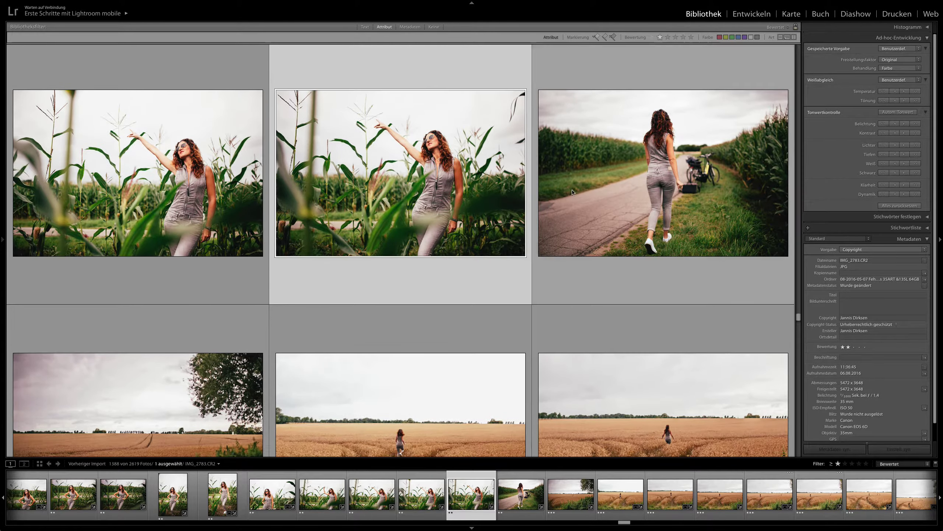
click(573, 192)
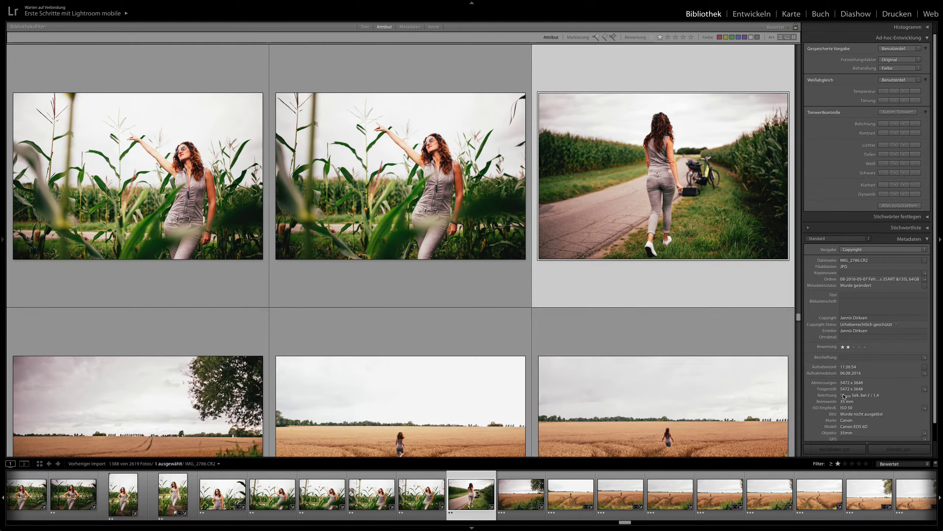
Step: Look through the wheat-field photos, from the wide shots with a distant figure to the full-length path portraits
scroll(435, 292, down, 15)
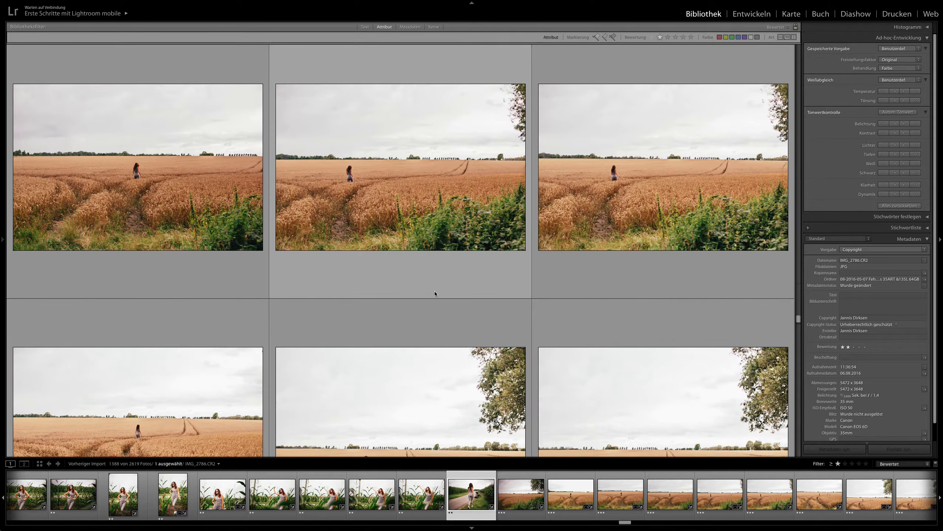
scroll(435, 288, down, 8)
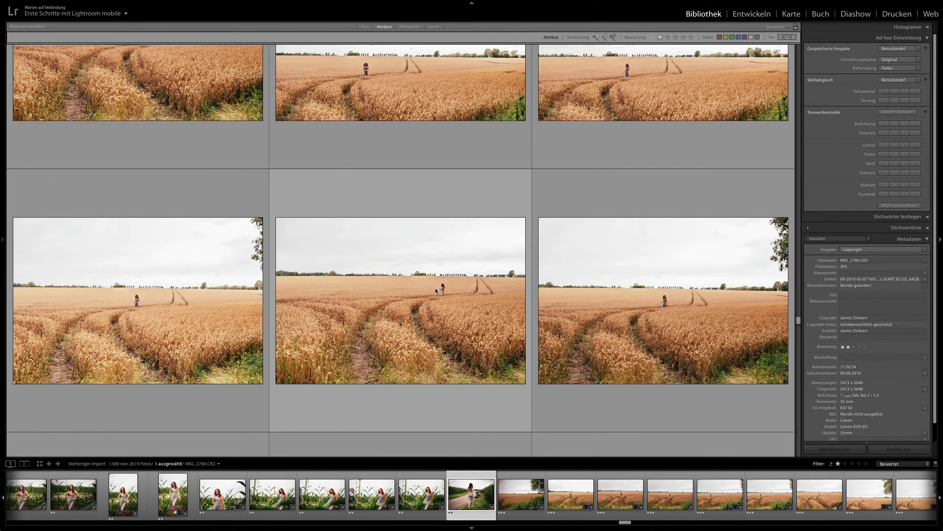
scroll(434, 288, down, 8)
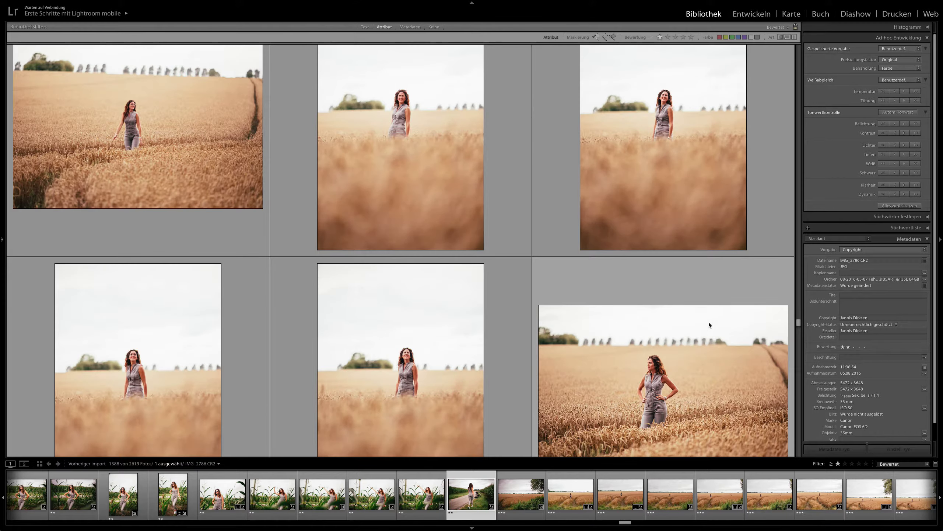
scroll(799, 325, down, 10)
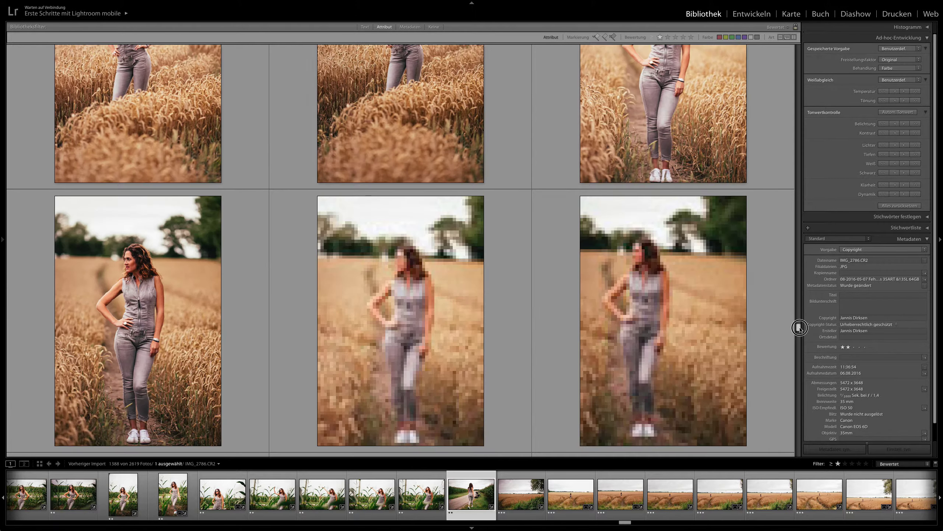
scroll(417, 282, down, 4)
scroll(417, 284, down, 6)
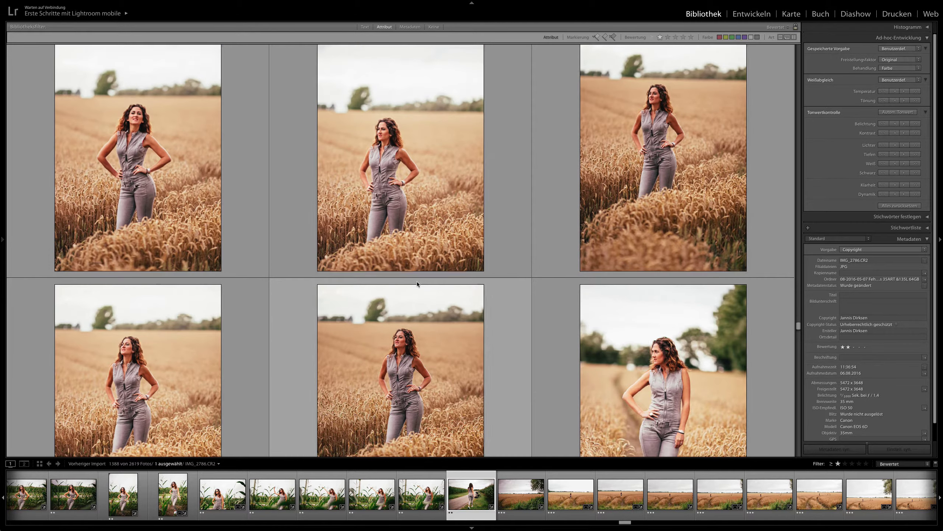
Step: Examine the upright hands-on-hips wheat-field portraits and check the shooting data of IMG_2830.CR2 and IMG_2838.CR2
scroll(417, 283, up, 2)
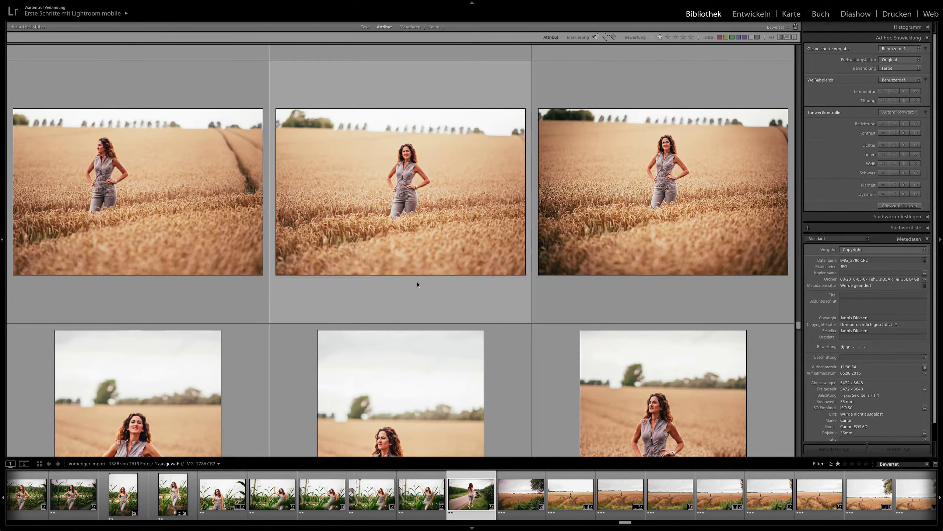
scroll(417, 283, down, 5)
click(415, 274)
scroll(417, 261, down, 4)
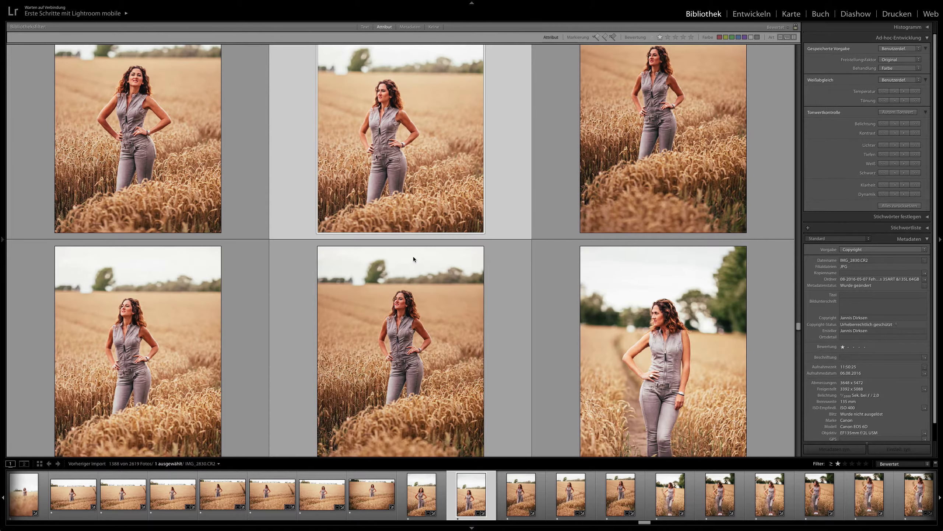
scroll(623, 134, down, 4)
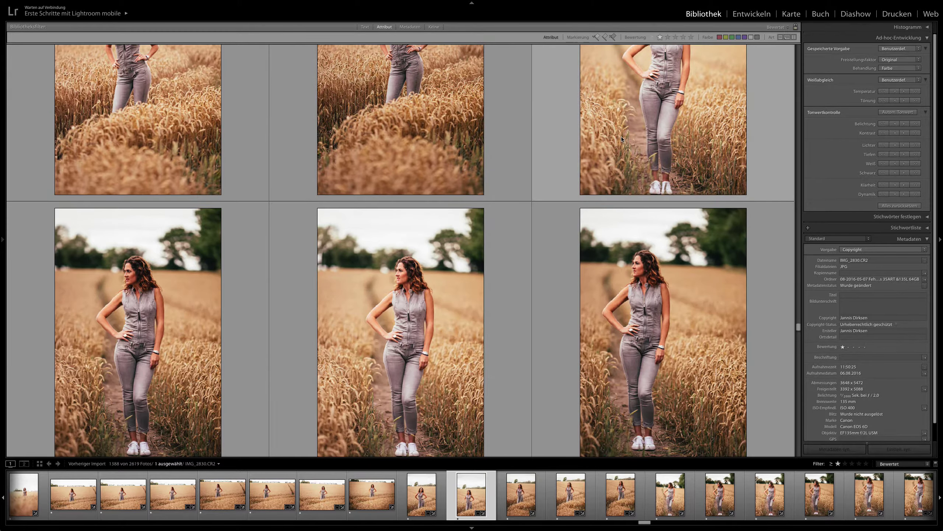
click(337, 247)
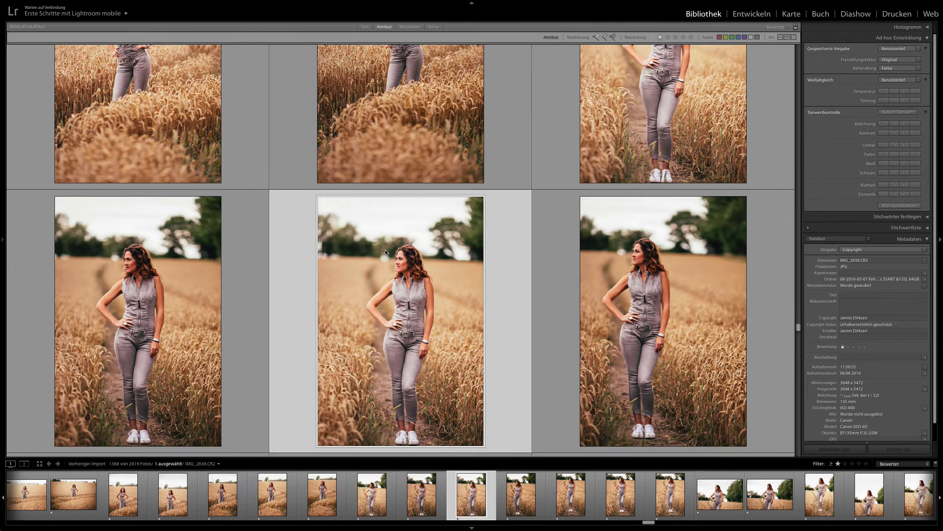
Step: Look through the standing portraits on the wheat-field path, in both upright and landscape format
scroll(502, 245, down, 3)
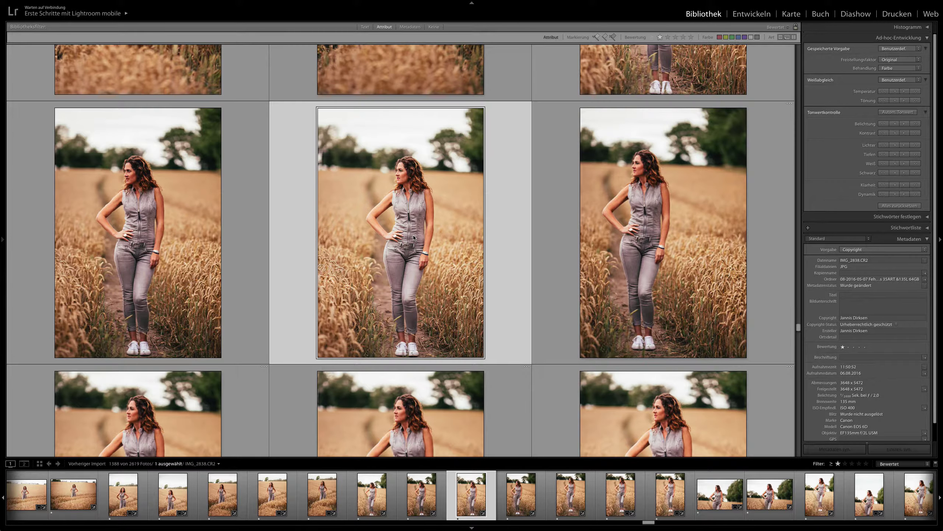
scroll(414, 238, down, 2)
scroll(415, 238, up, 1)
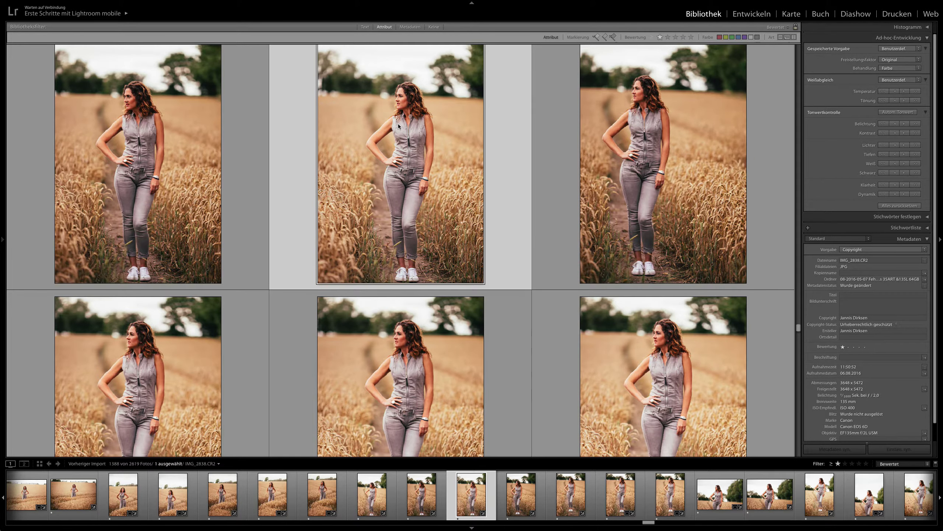
scroll(397, 95, down, 10)
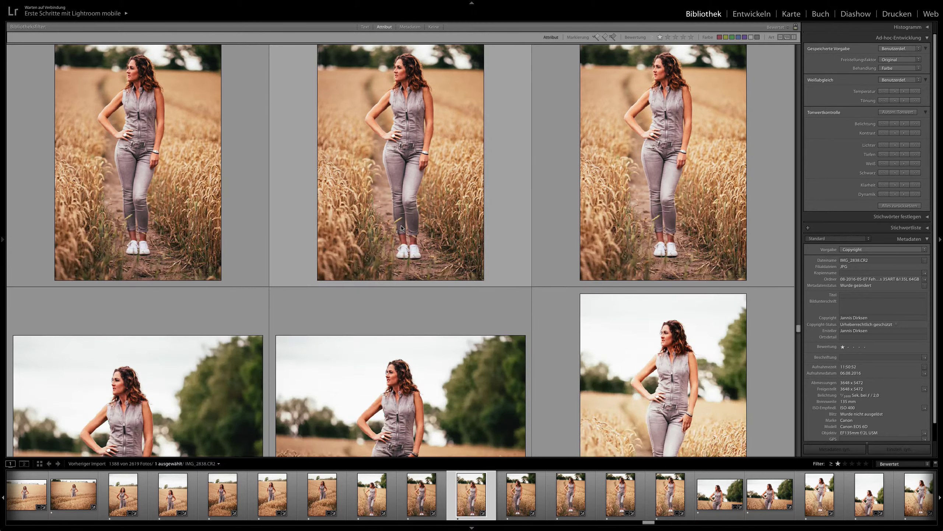
scroll(429, 251, down, 7)
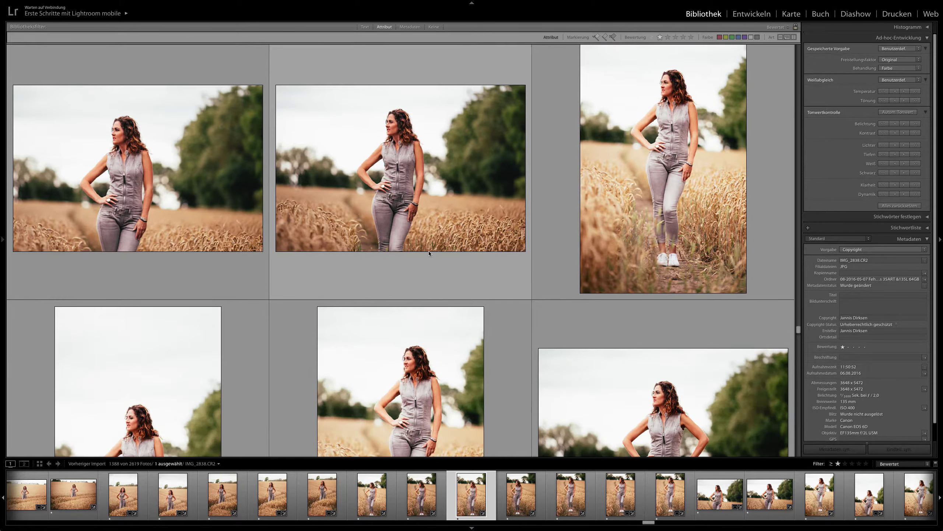
scroll(429, 251, down, 3)
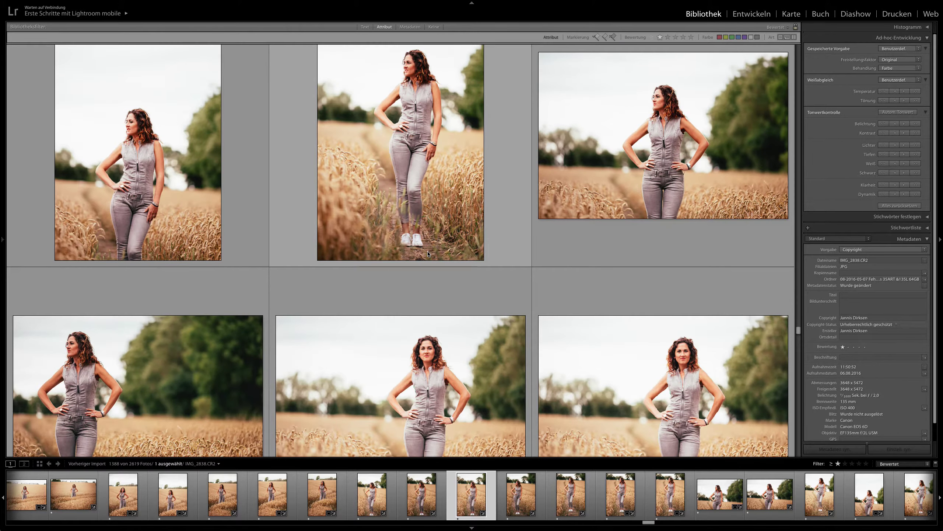
Step: Examine the landscape hands-on-hips and crouching wheat-field portraits, checking the shooting data of the outstretched-arm shot IMG_2865.CR2
scroll(429, 254, down, 2)
scroll(428, 254, down, 2)
scroll(428, 253, down, 4)
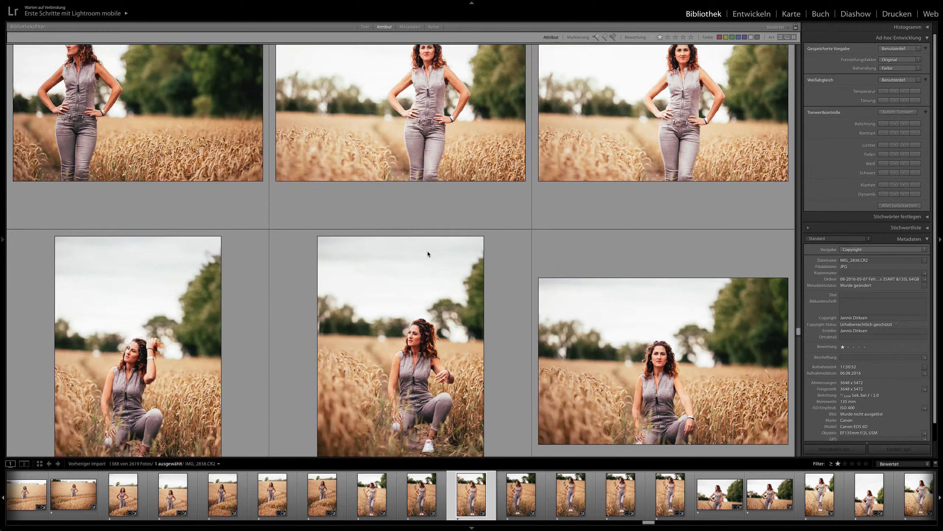
scroll(428, 254, down, 3)
scroll(428, 253, down, 3)
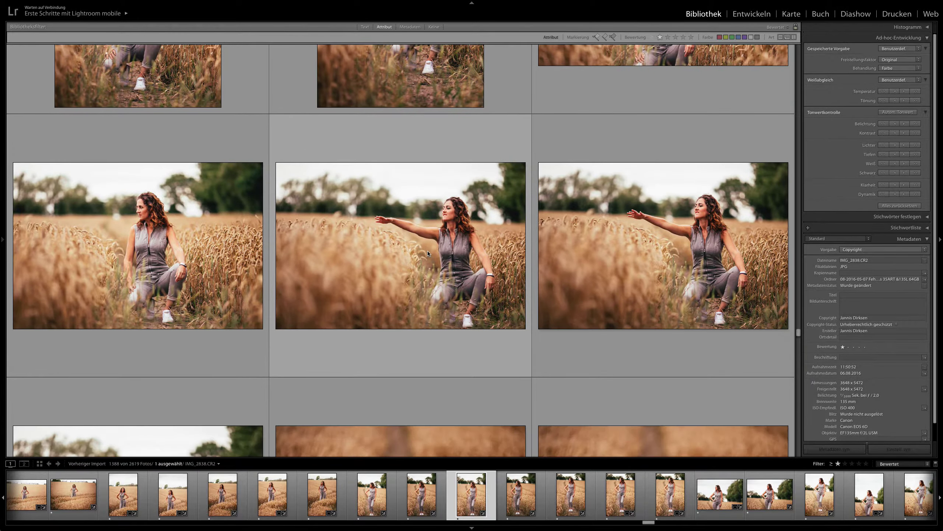
click(448, 221)
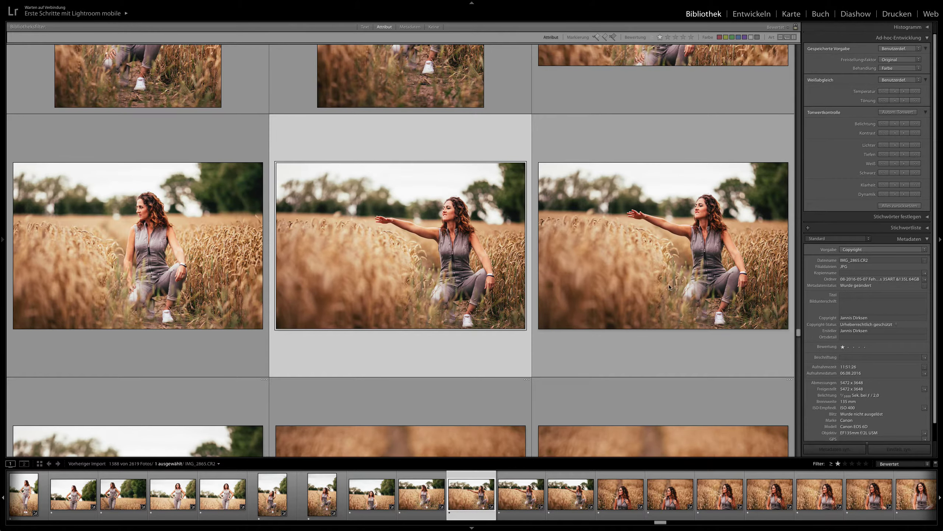
scroll(666, 298, down, 5)
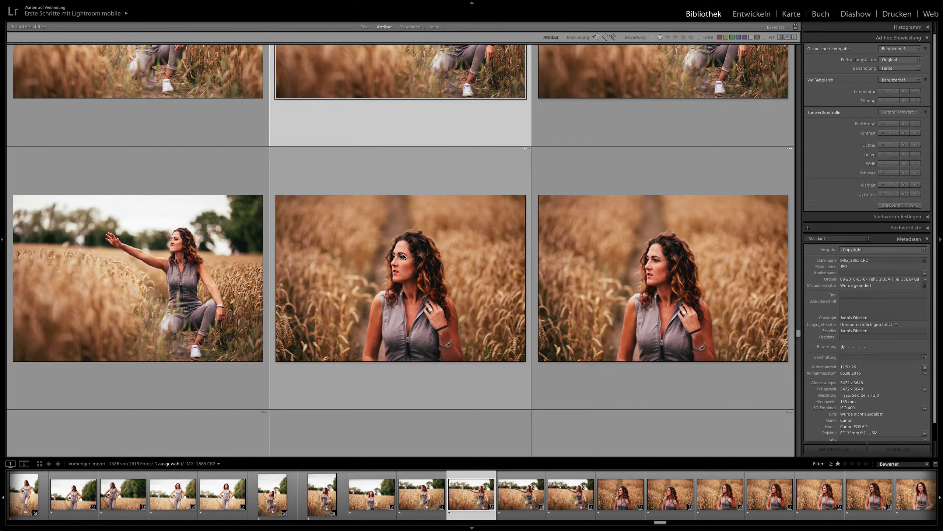
Step: Open the close-up wheat-field portrait IMG_2868.CR2 for developing and compare it side by side before and after editing
click(405, 256)
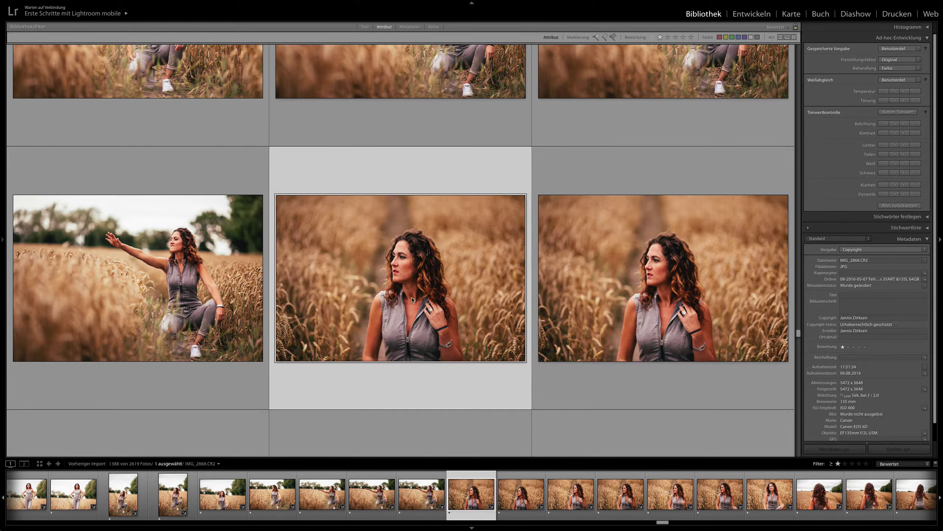
click(748, 10)
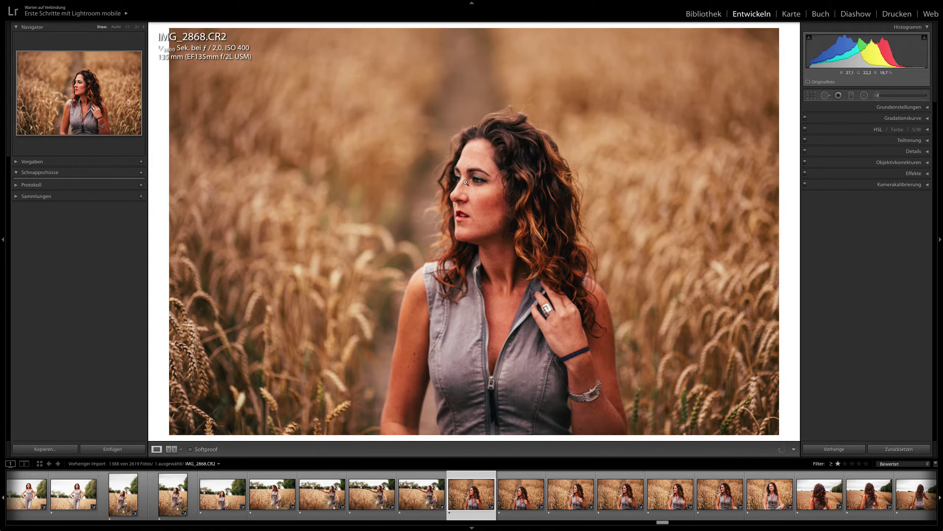
click(177, 451)
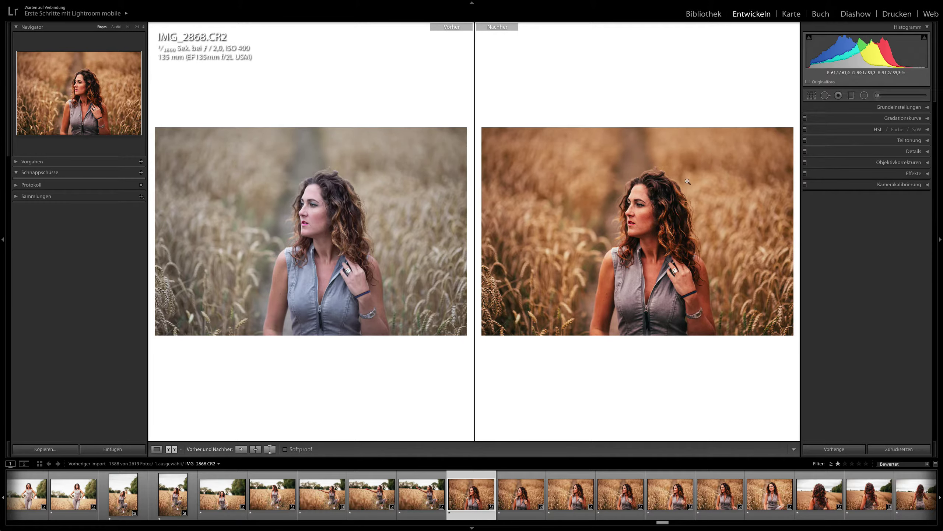
Step: Compare the before and after versions of IMG_2870.CR2 and IMG_2872.CR2, and return to the single-image view
click(567, 493)
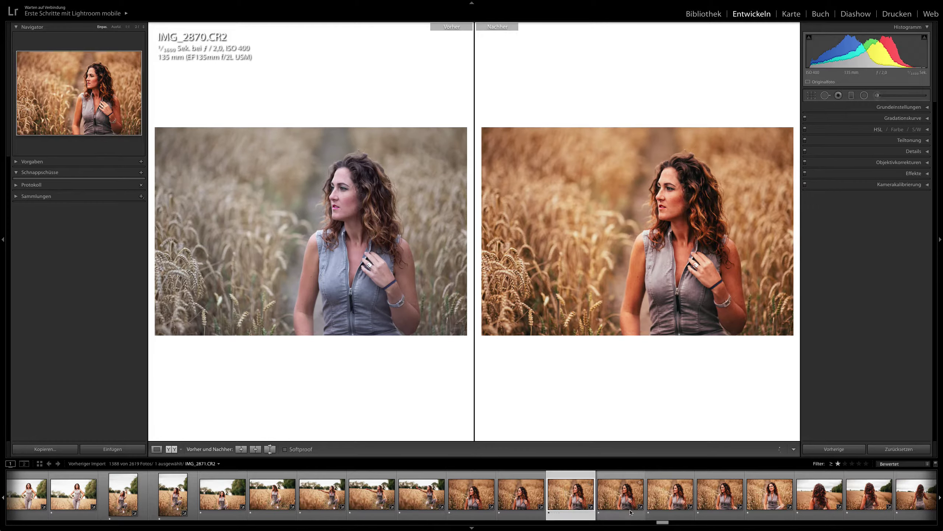
click(674, 495)
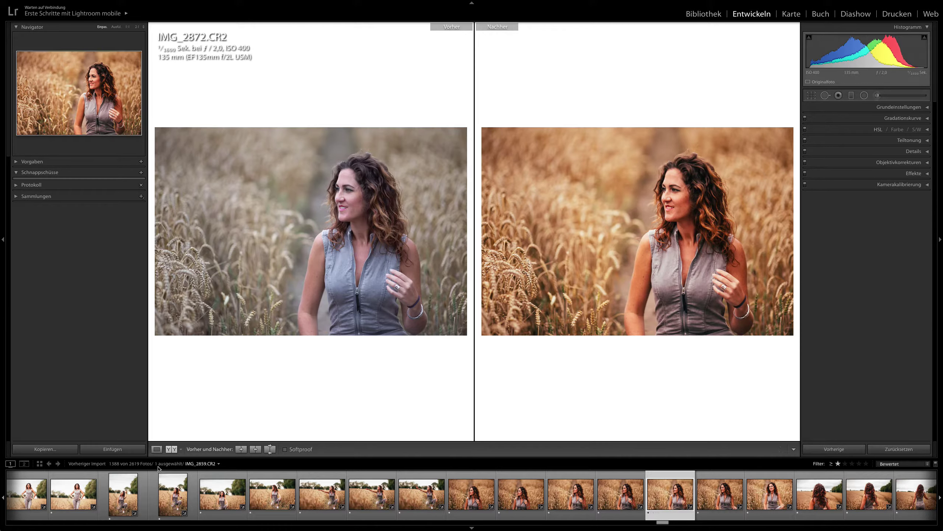
click(157, 450)
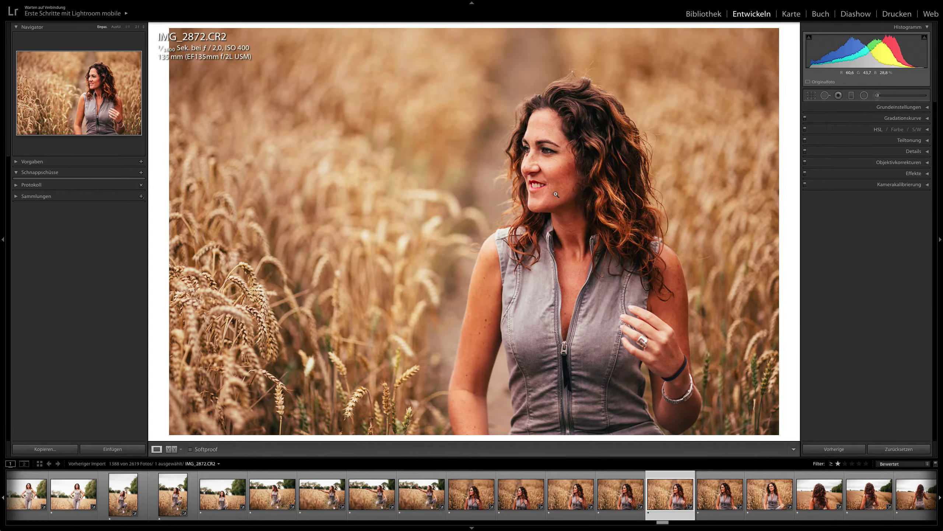
Step: View the wheat-field back views IMG_2878.CR2, IMG_2885.CR2 and IMG_2888.CR2 enlarged, and move on to the upright back views
scroll(522, 500, down, 8)
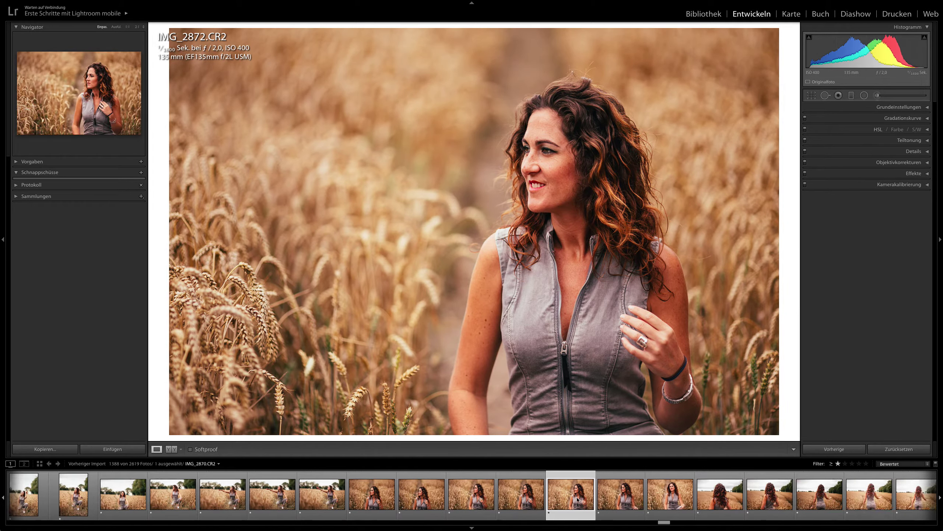
click(454, 498)
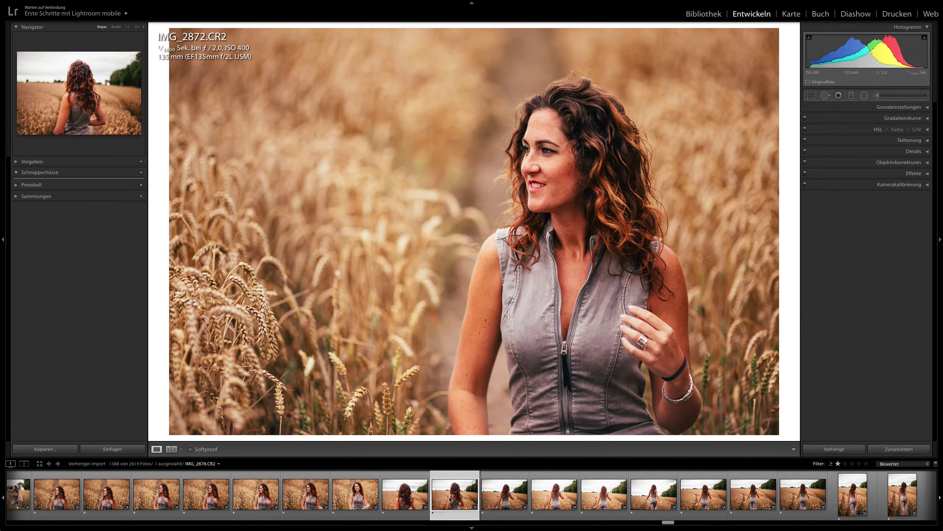
scroll(520, 499, down, 1)
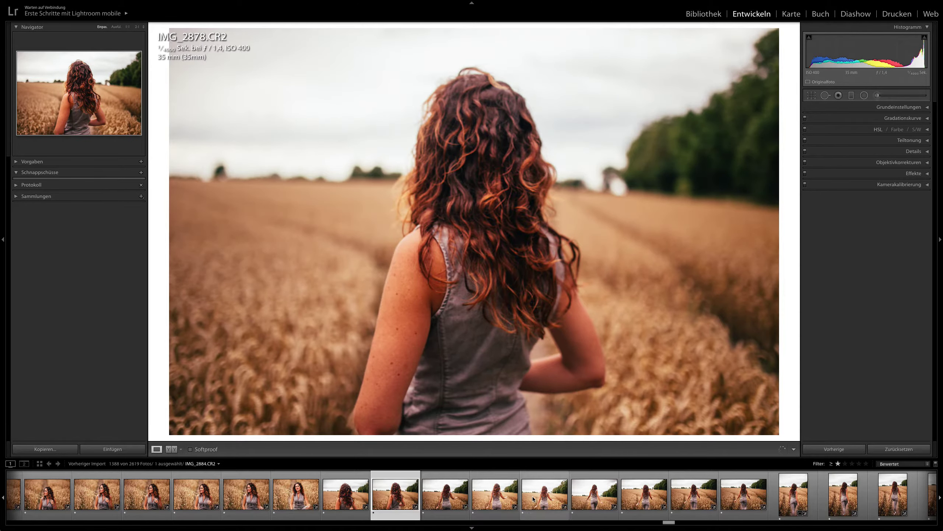
click(594, 501)
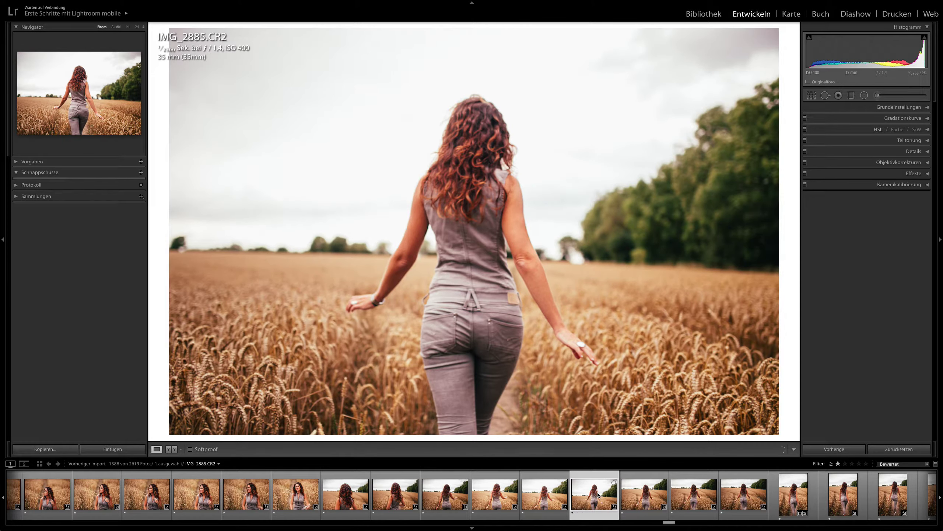
scroll(597, 496, down, 3)
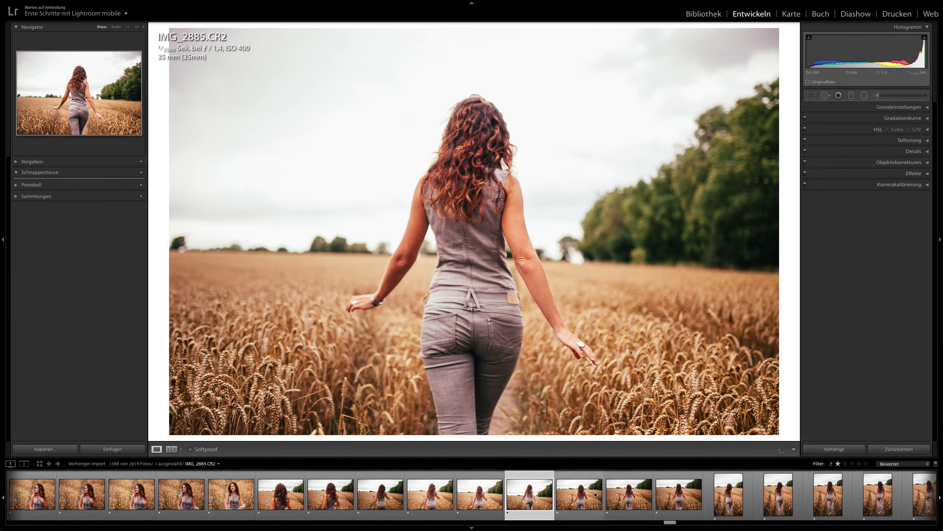
click(615, 500)
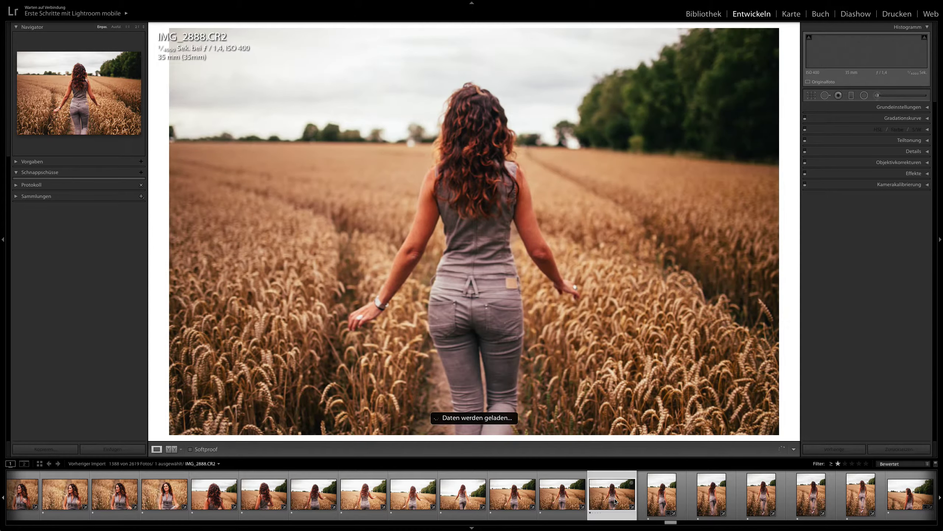
scroll(615, 499, down, 4)
scroll(614, 500, down, 1)
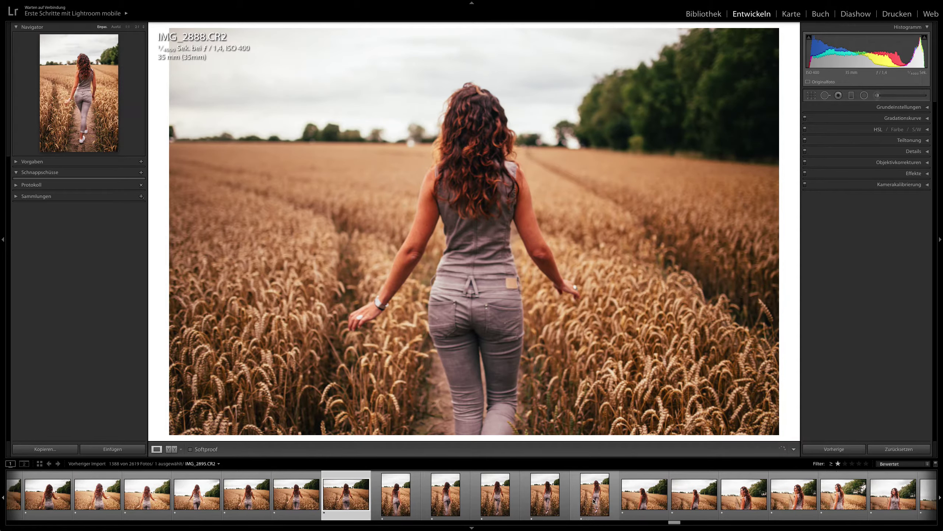
Step: Compare the upright wheat-field back view IMG_2894.CR2 before and after editing, and return to the single-image view
click(556, 499)
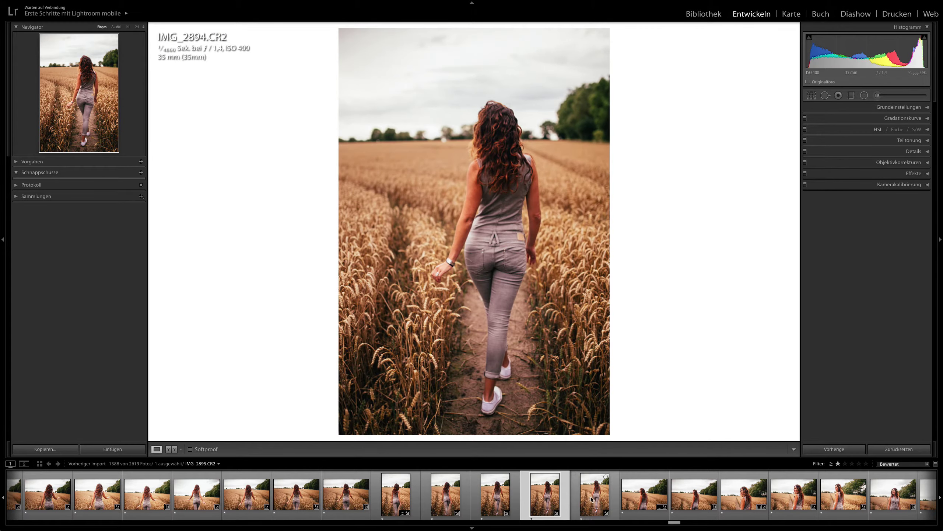
click(174, 449)
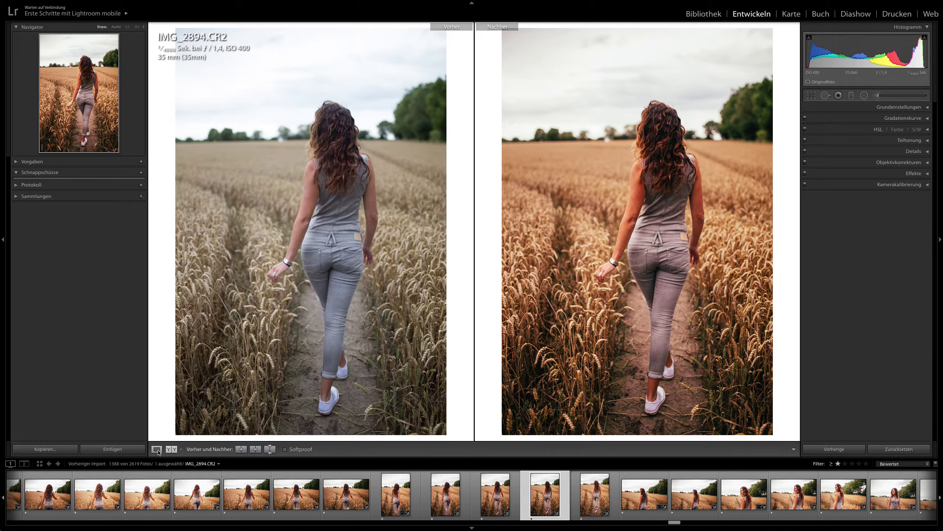
click(157, 450)
Step: View the landscape wheat-field portraits IMG_2905.CR2 and IMG_2914.CR2 enlarged
scroll(643, 493, down, 4)
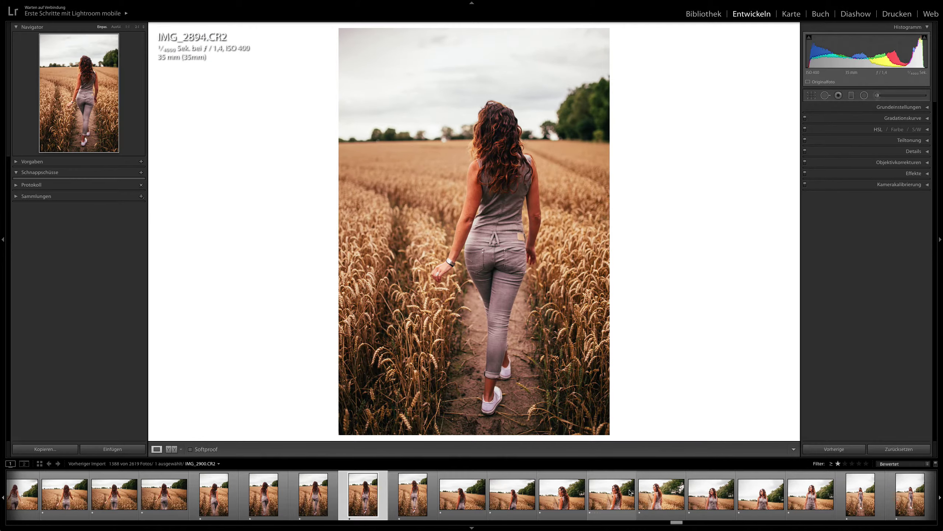
click(644, 492)
scroll(658, 502, down, 3)
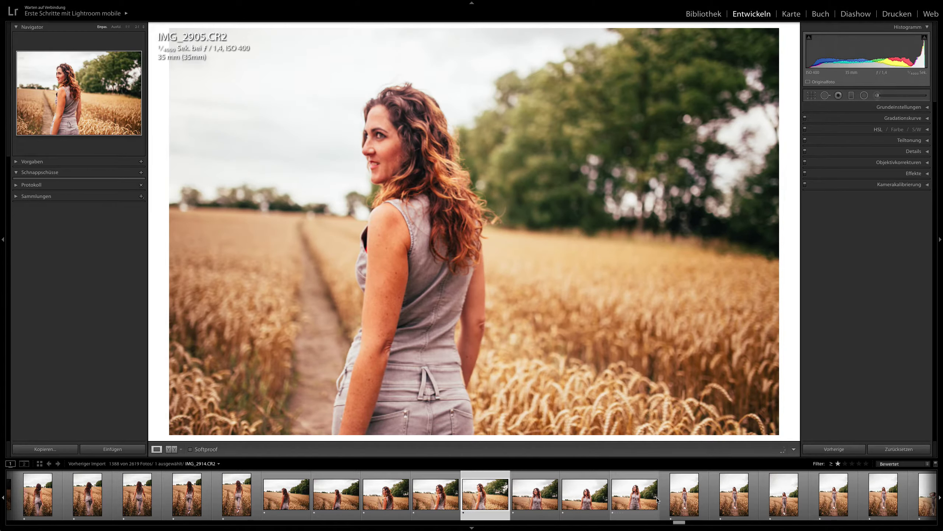
click(650, 498)
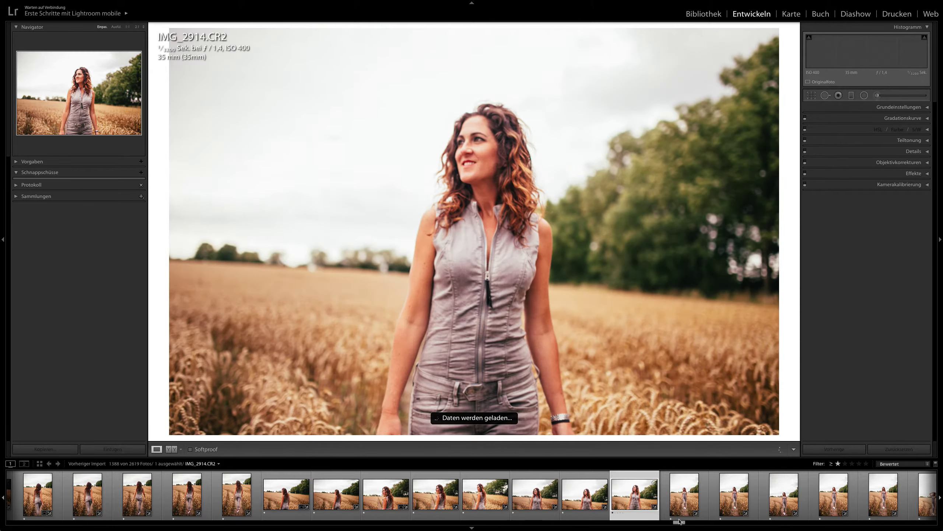
Step: Find the brick-wall portraits and compare the photos from IMG_1297.CR2 through IMG_1303.CR2 side by side before and after editing
drag(673, 524, 150, 521)
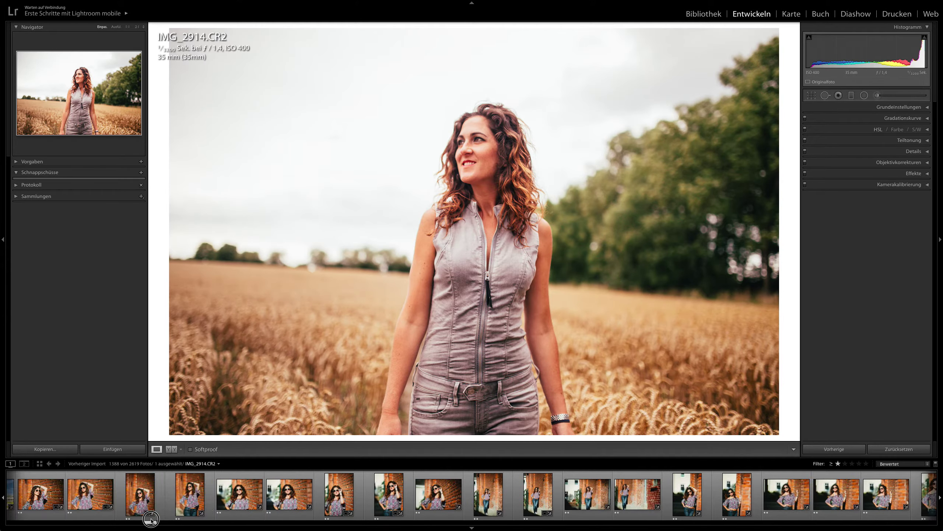
click(221, 493)
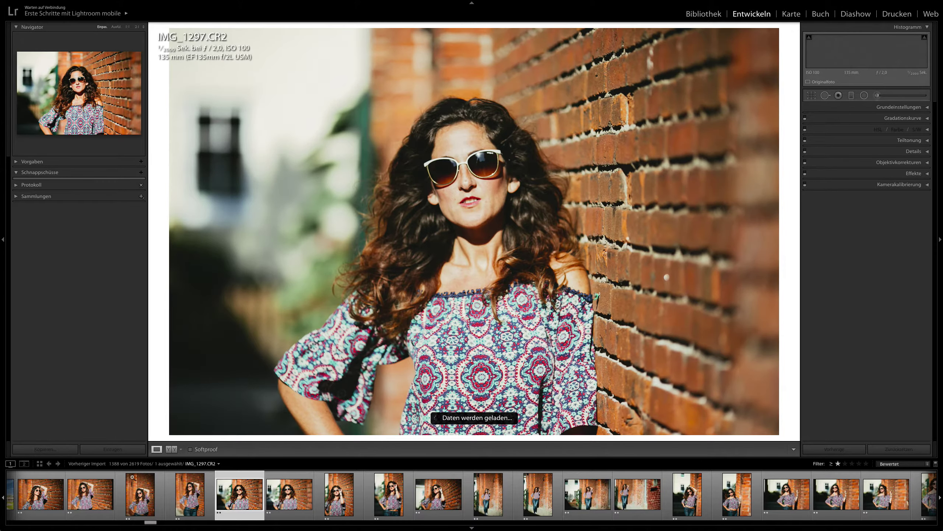
click(172, 449)
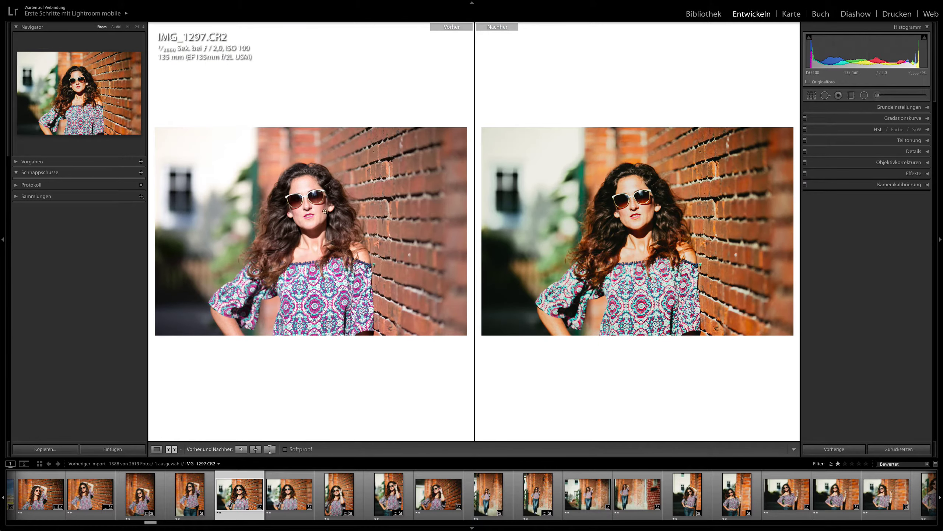
key(Right)
key(Right)
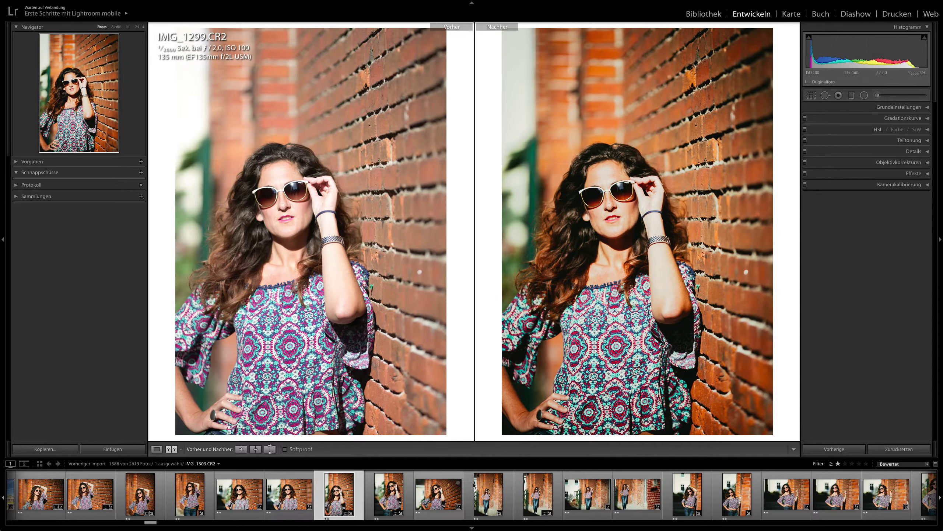
key(Right)
key(Right)
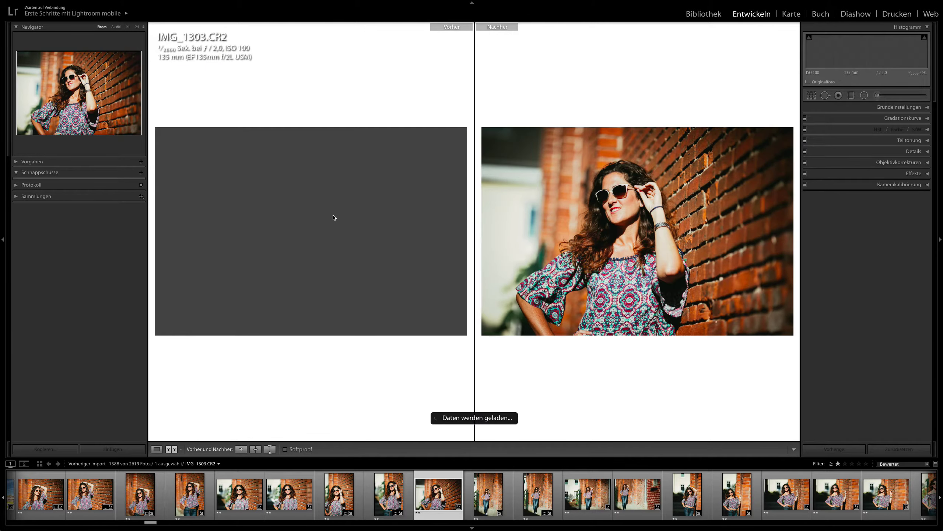
Step: Examine the before and after versions of the brick-wall shots IMG_1309.CR2, IMG_1316.CR2 and IMG_1325.CR2
click(587, 494)
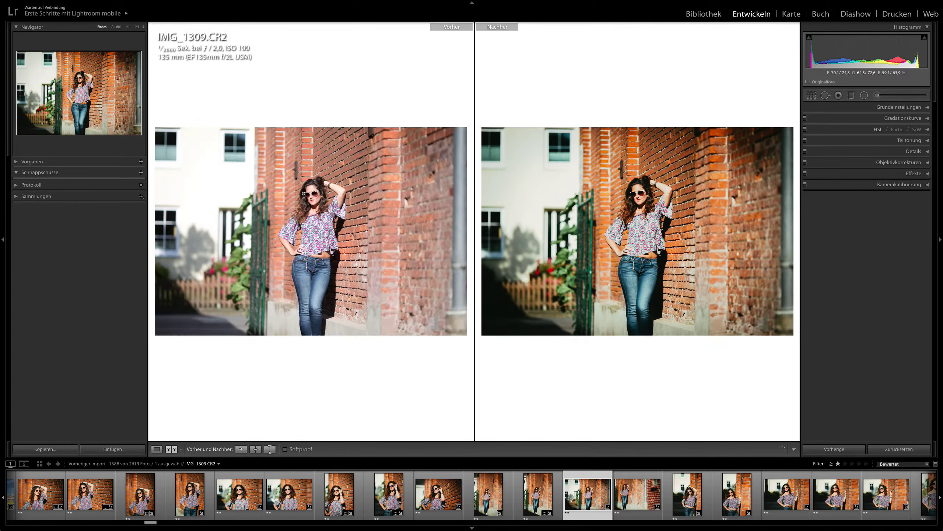
click(724, 499)
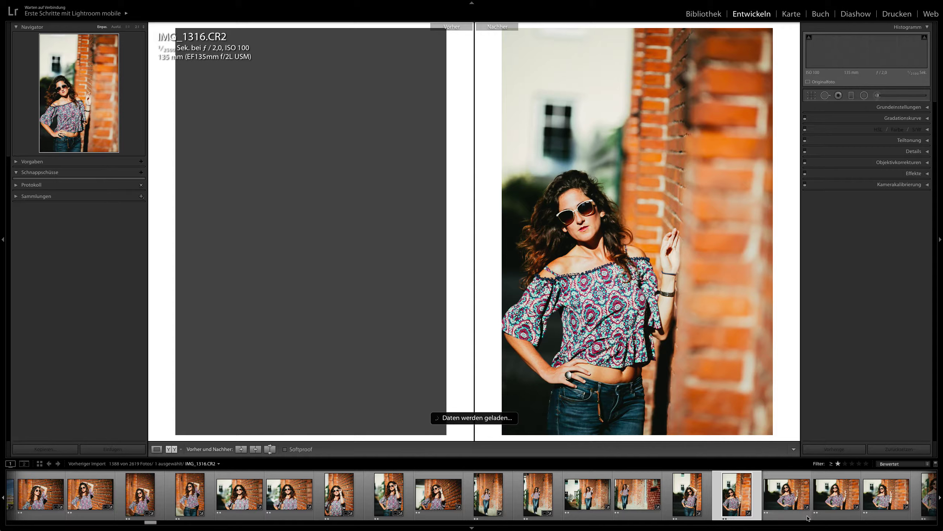
scroll(768, 511, down, 3)
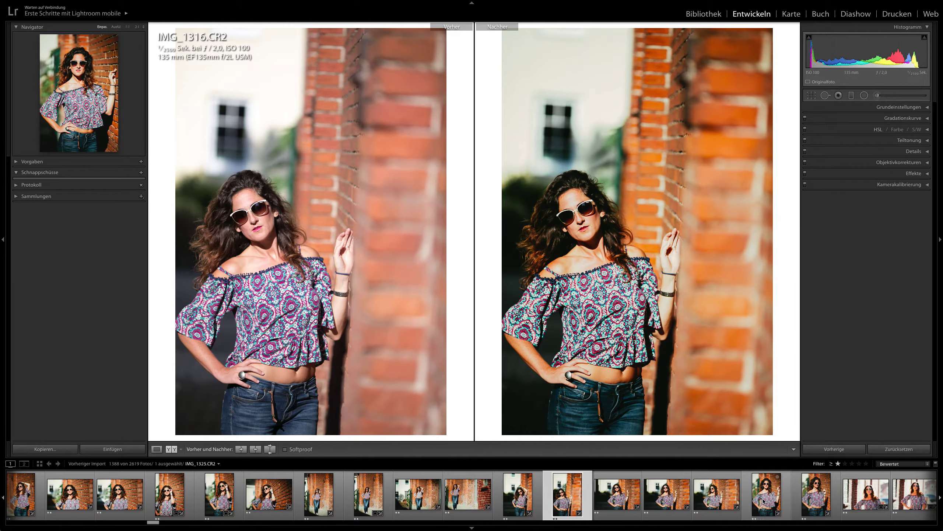
click(763, 500)
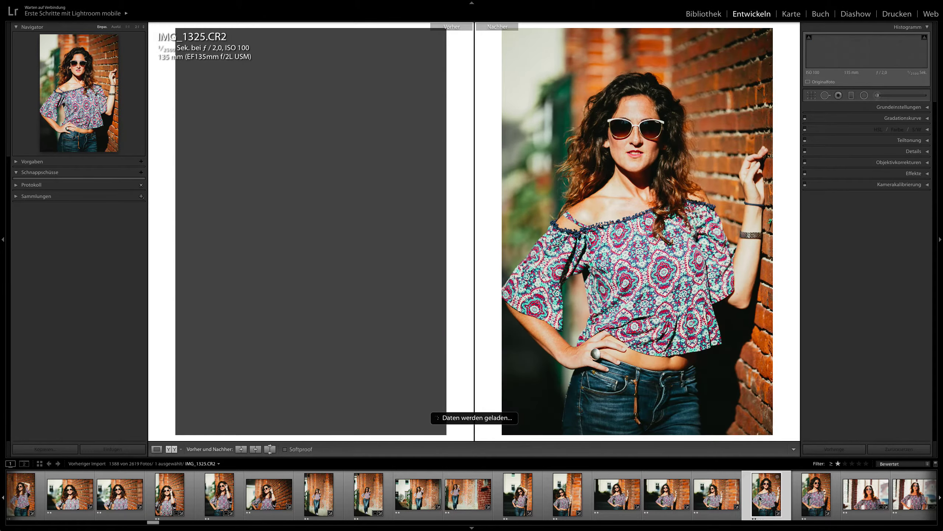
Step: Compare the before and after versions of the dark-background portraits IMG_1385.CR2 and IMG_1408.CR2
scroll(759, 498, down, 5)
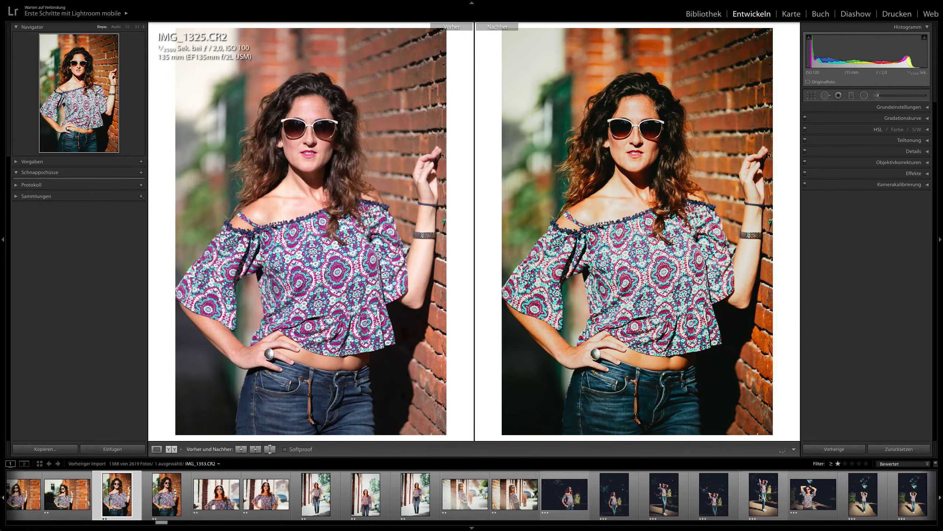
scroll(759, 498, down, 3)
click(868, 498)
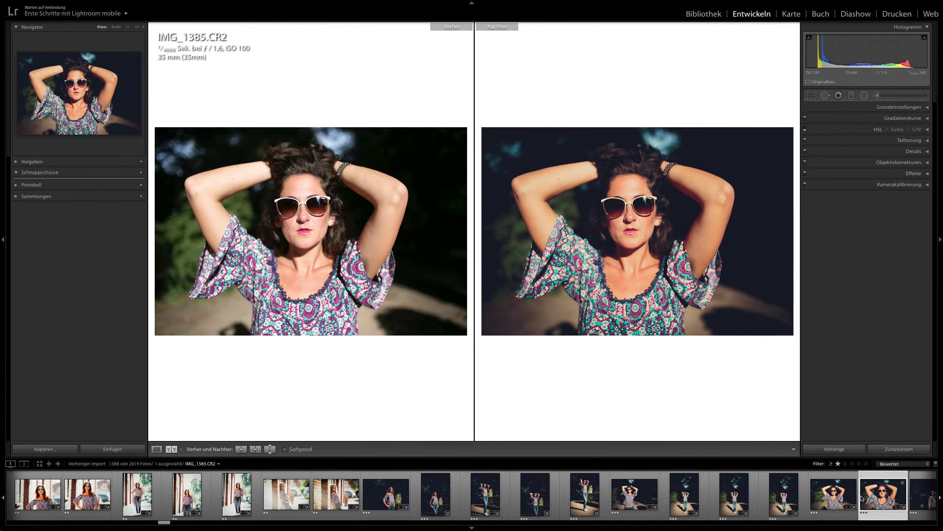
scroll(849, 501, down, 8)
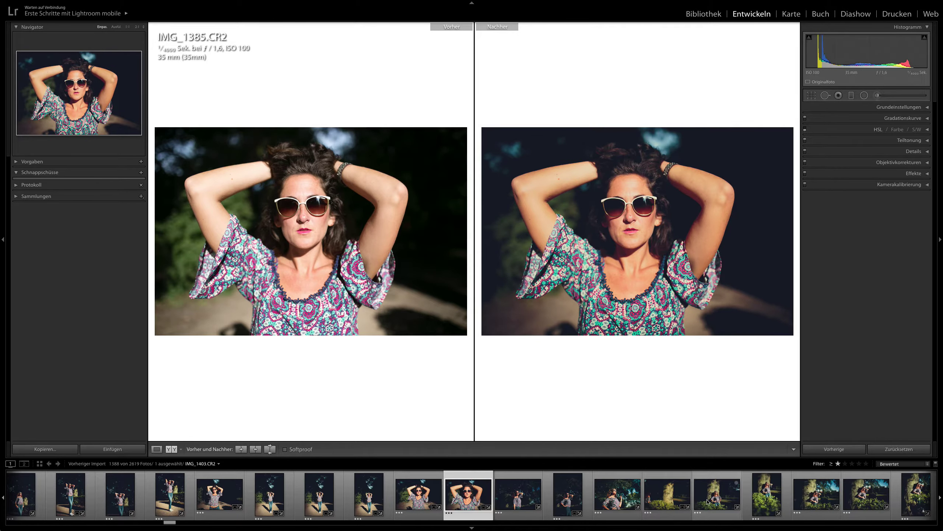
click(767, 494)
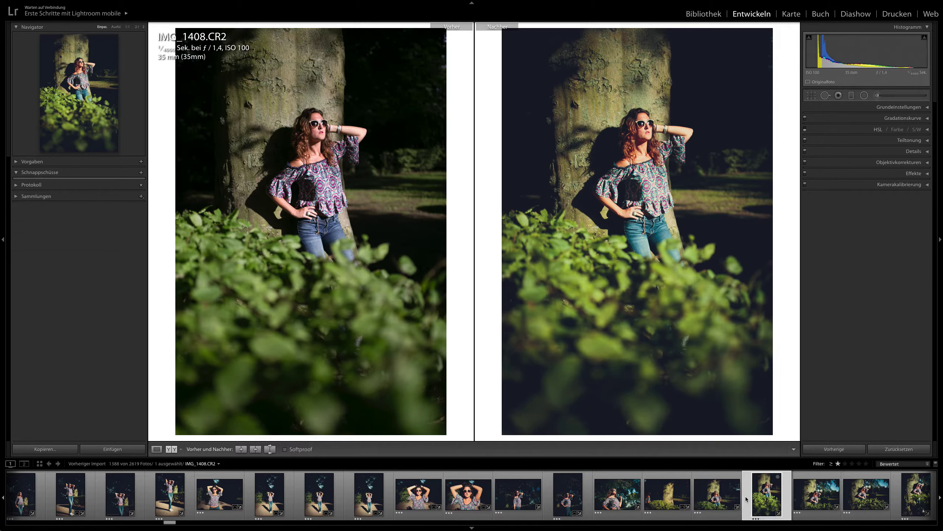
Step: Compare the tree-trunk portraits IMG_1421.CR2 and IMG_1437.CR2 before and after editing, and return to the single-image view
scroll(747, 500, down, 8)
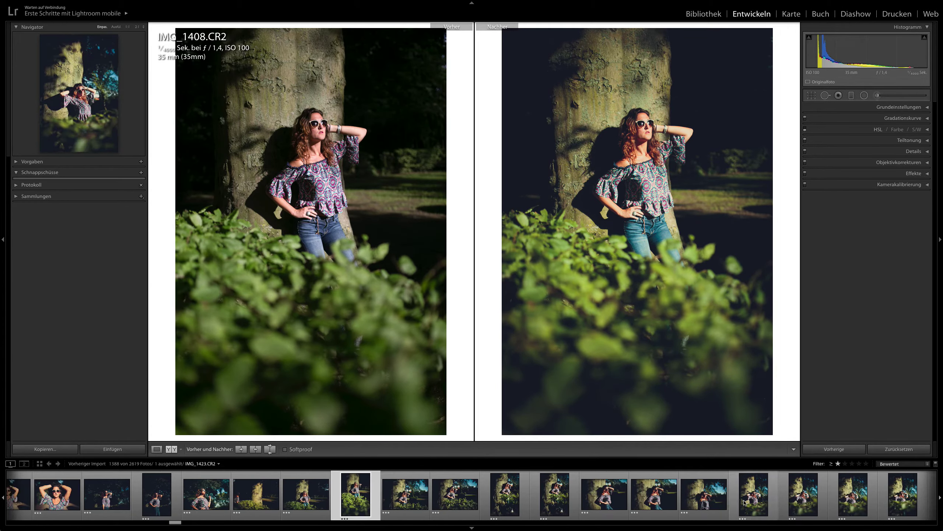
click(661, 497)
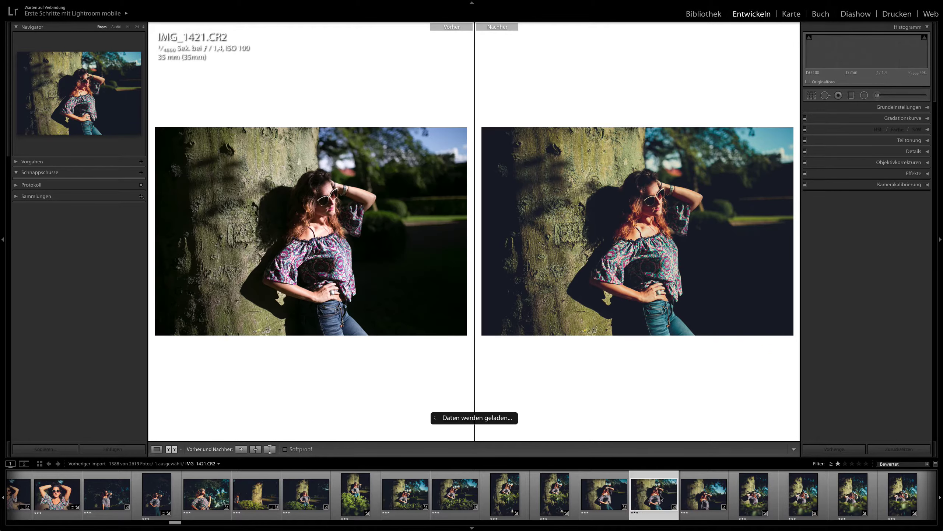
scroll(654, 497, down, 3)
click(736, 499)
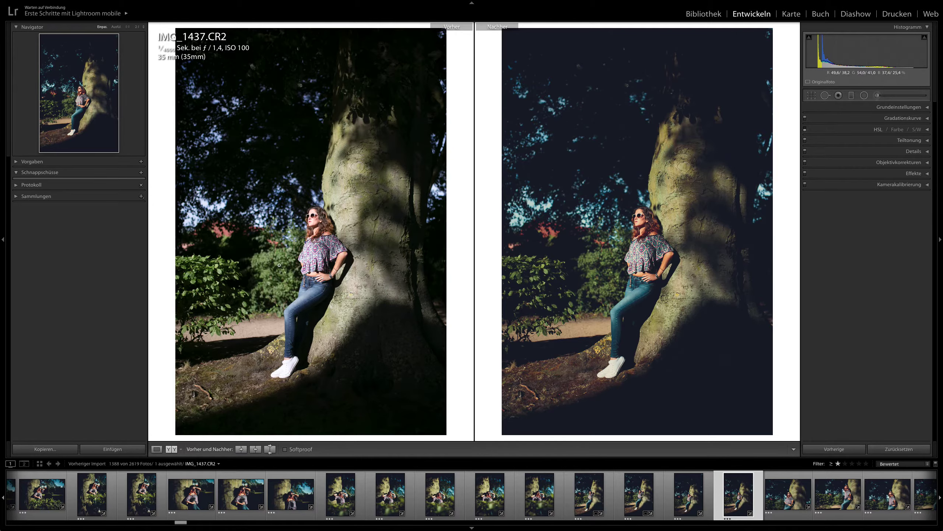
click(156, 450)
Step: View the crouching beach portrait IMG_3040.CR2 and the harvester-field back view IMG_3149.CR2 enlarged
drag(181, 522, 737, 523)
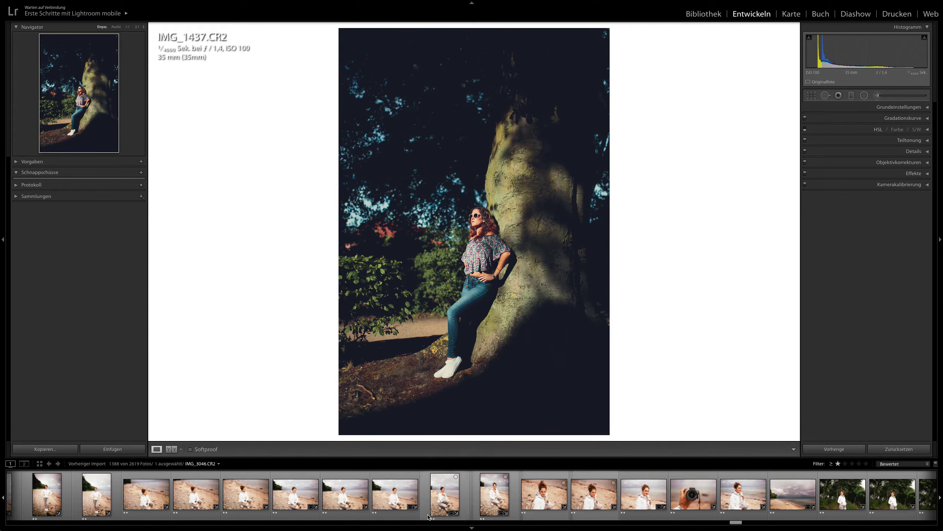
click(345, 494)
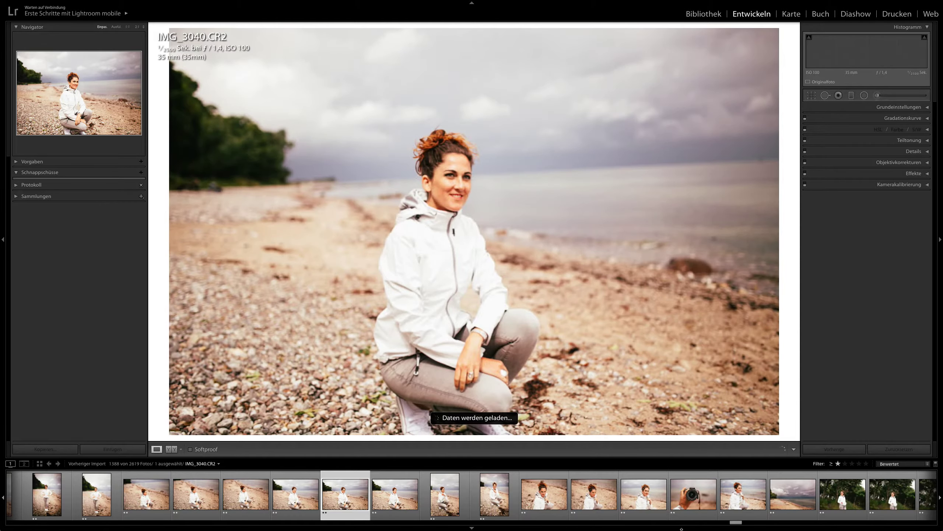
drag(736, 522, 764, 523)
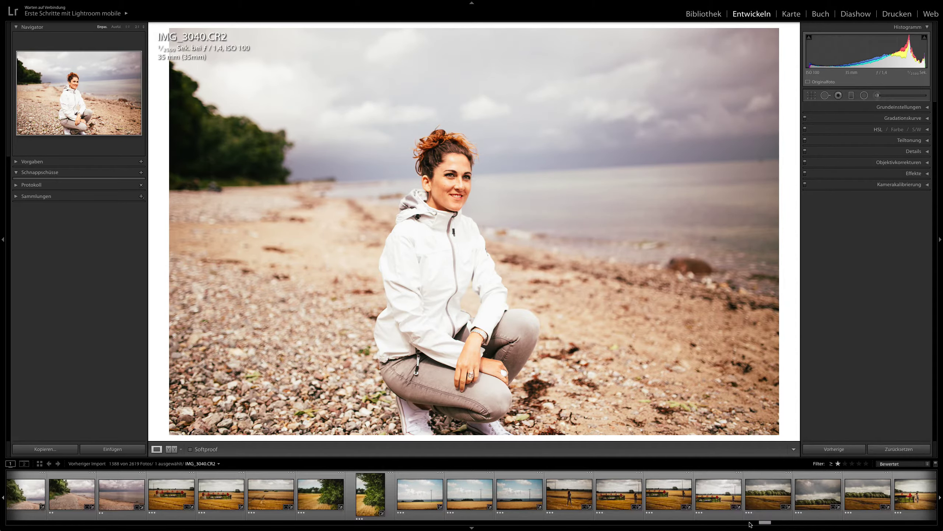
click(637, 499)
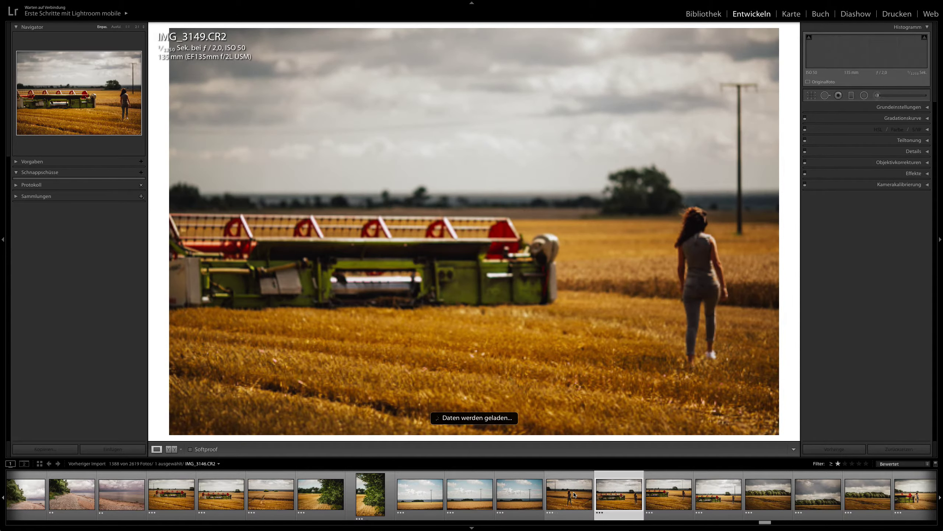
Step: Compare the harvester header shot IMG_3135.CR2 before and after editing, and restore the single-image view
click(211, 498)
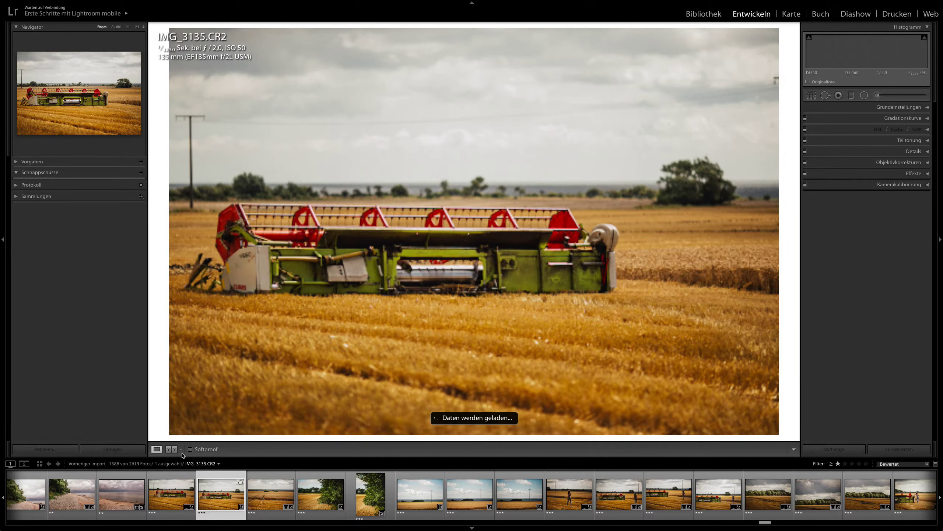
click(173, 449)
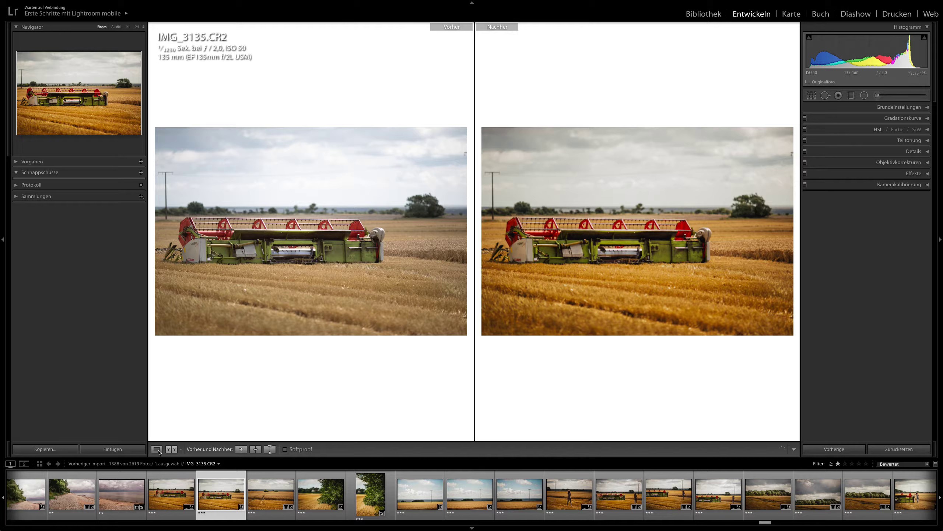
click(156, 450)
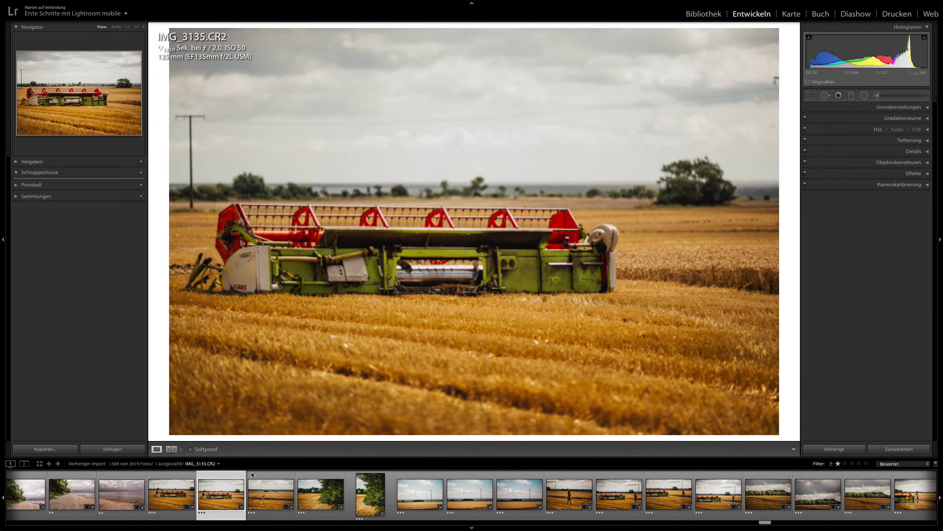
Step: View the field landscapes IMG_3145.CR2 and IMG_3155.CR2 and the harvester portraits IMG_3169.CR2 and IMG_3184.CR2 enlarged
click(494, 501)
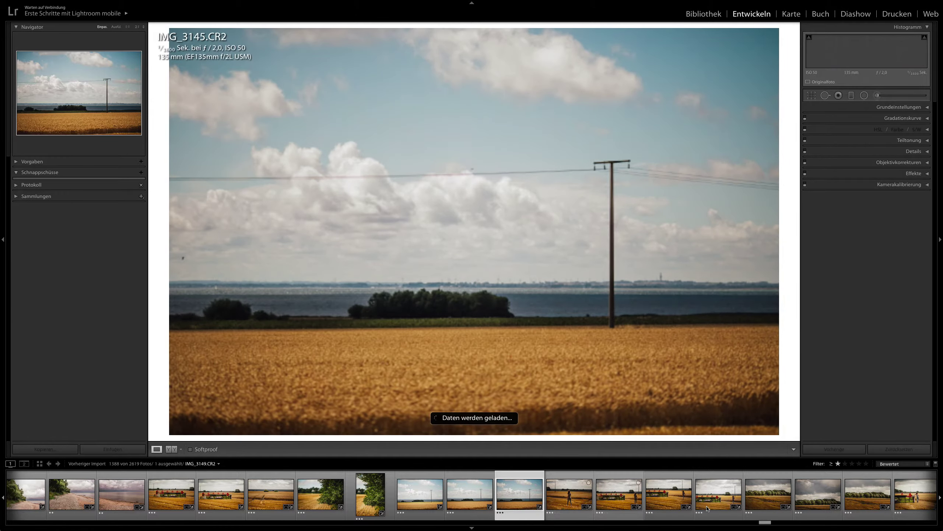
scroll(482, 497, down, 5)
click(396, 498)
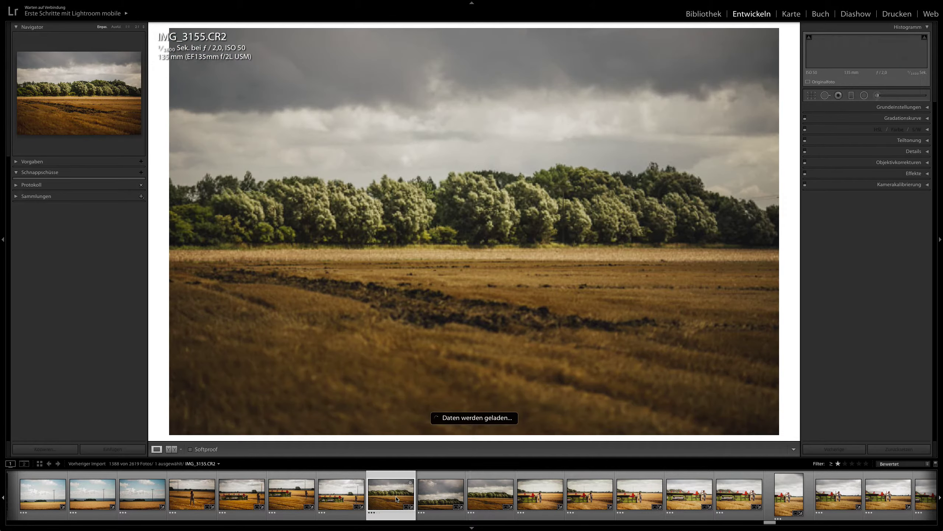
scroll(396, 499, down, 3)
click(615, 498)
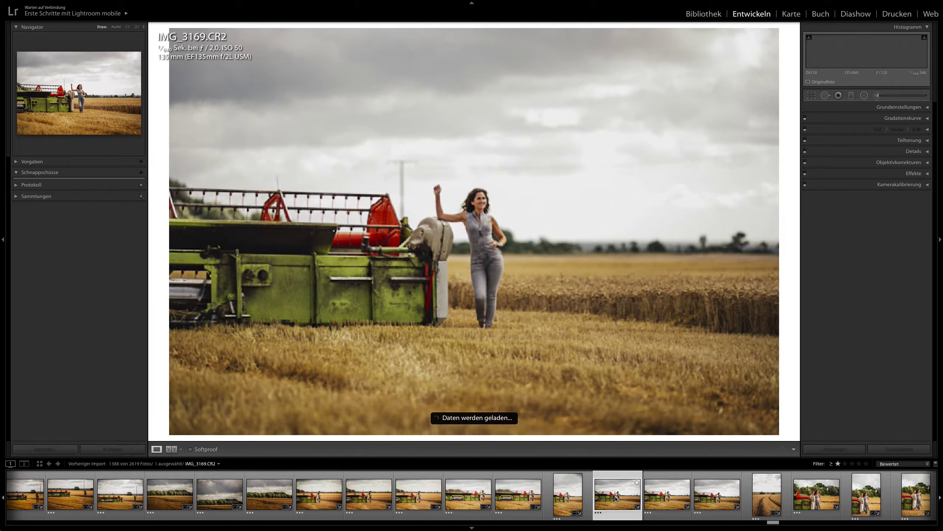
scroll(656, 504, down, 3)
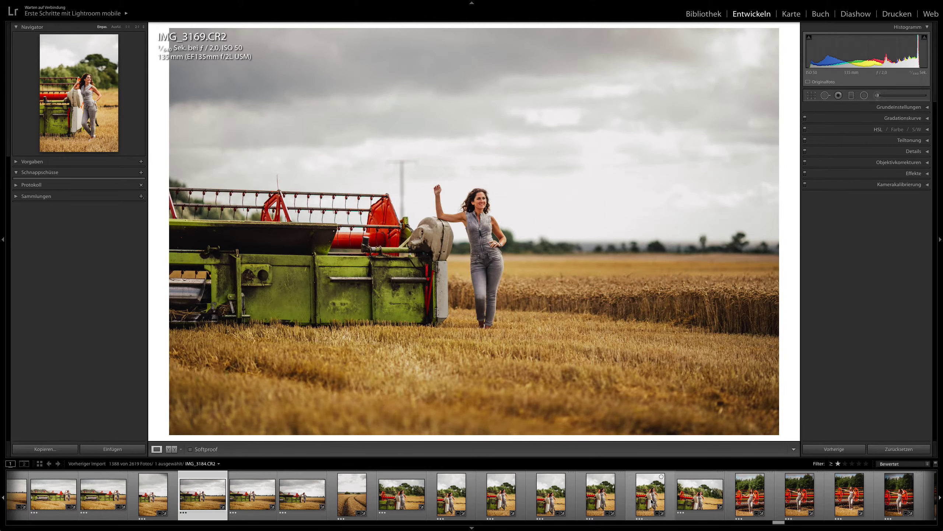
click(651, 499)
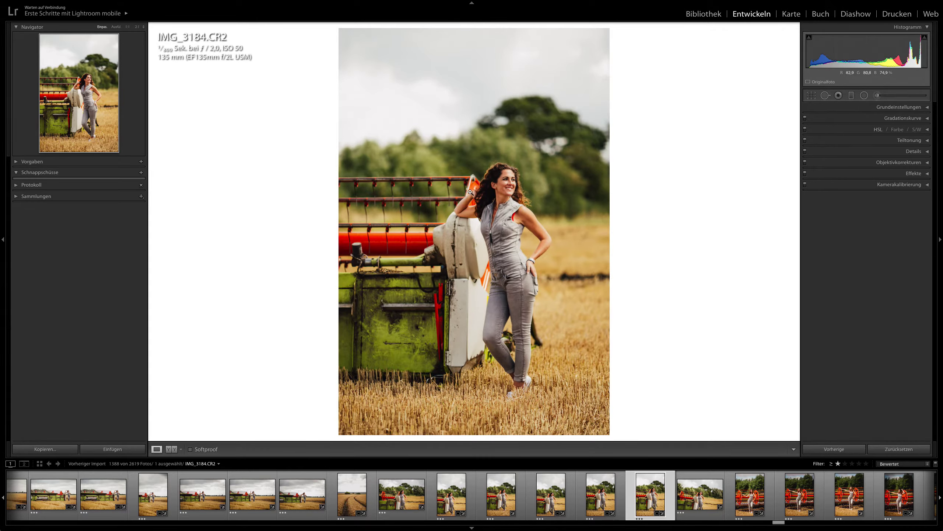
Step: Switch to the Library grid and browse the portraits in front of the red harvester reel
click(699, 15)
scroll(576, 236, down, 3)
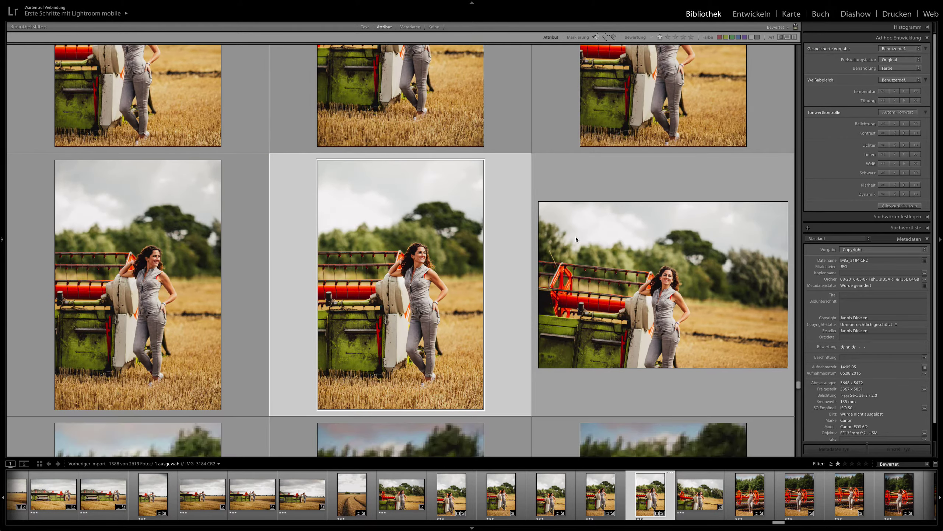
scroll(576, 237, down, 10)
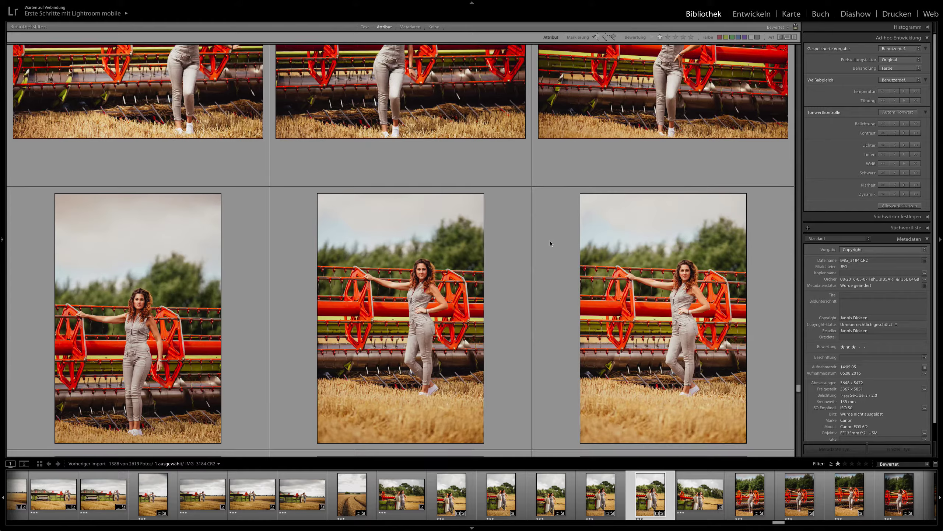
Step: Browse the harvester portraits and the wheat-field portraits with outstretched arms and hands on hips in the grid
scroll(550, 242, down, 8)
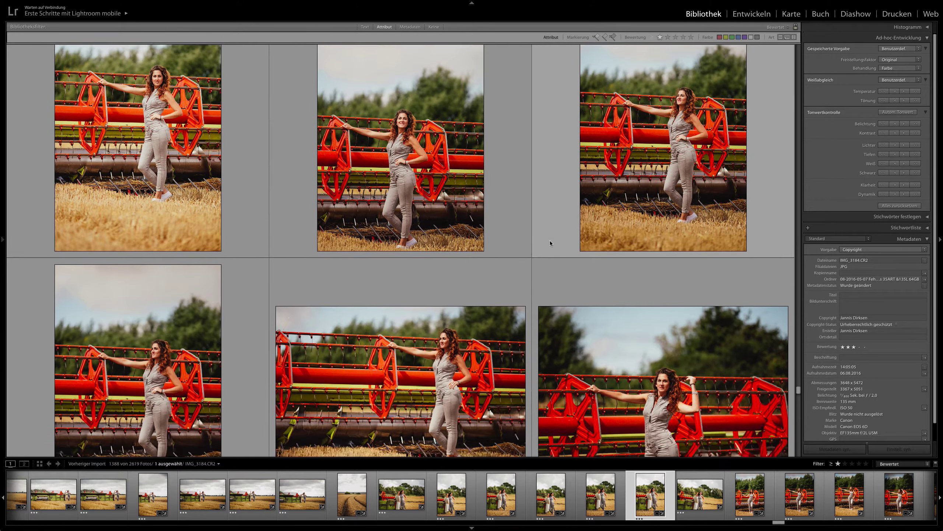
scroll(549, 242, down, 8)
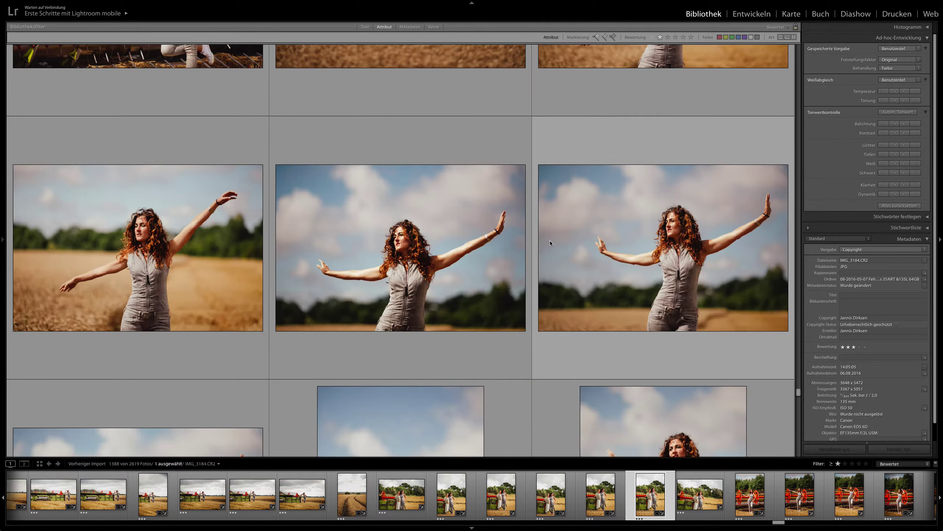
scroll(550, 242, down, 8)
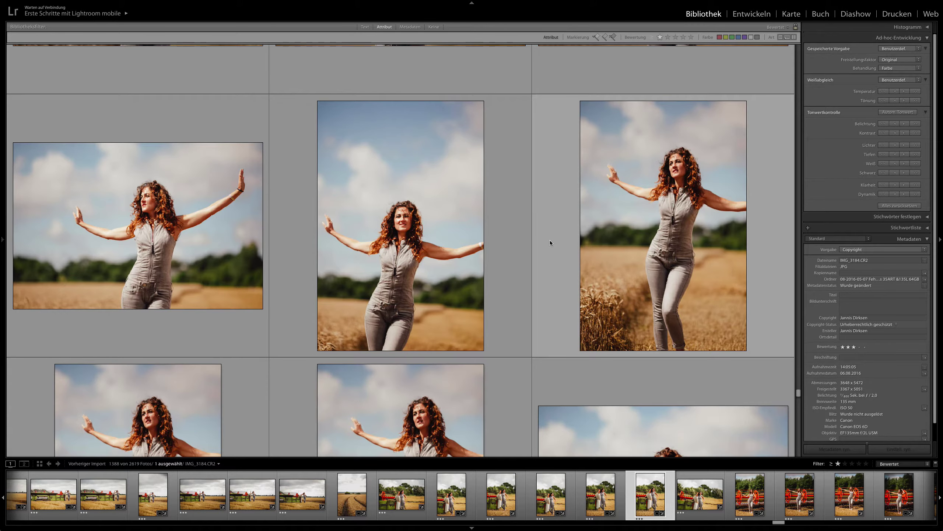
scroll(550, 240, up, 3)
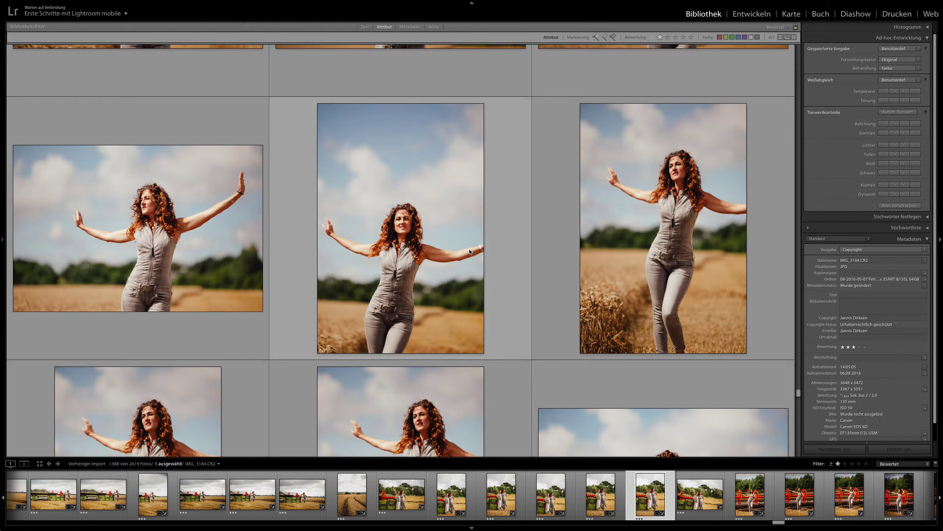
scroll(467, 255, down, 3)
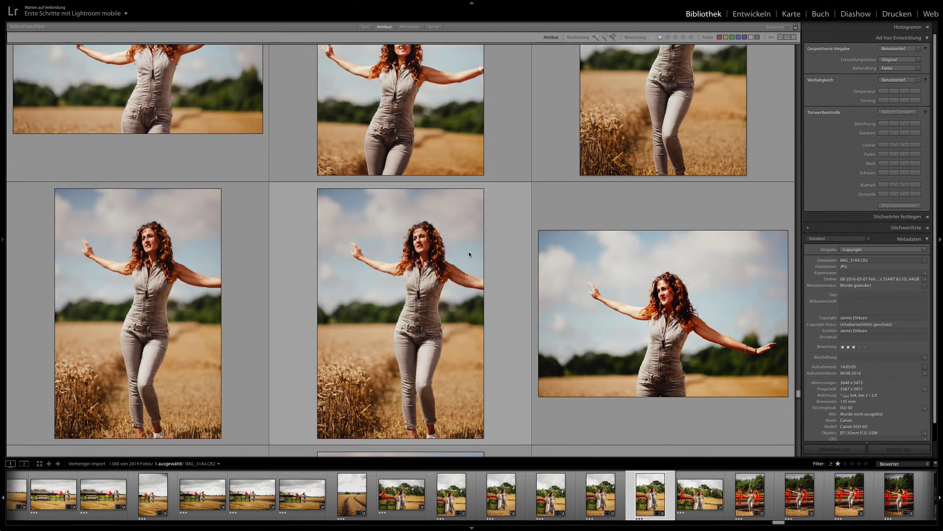
scroll(469, 251, down, 2)
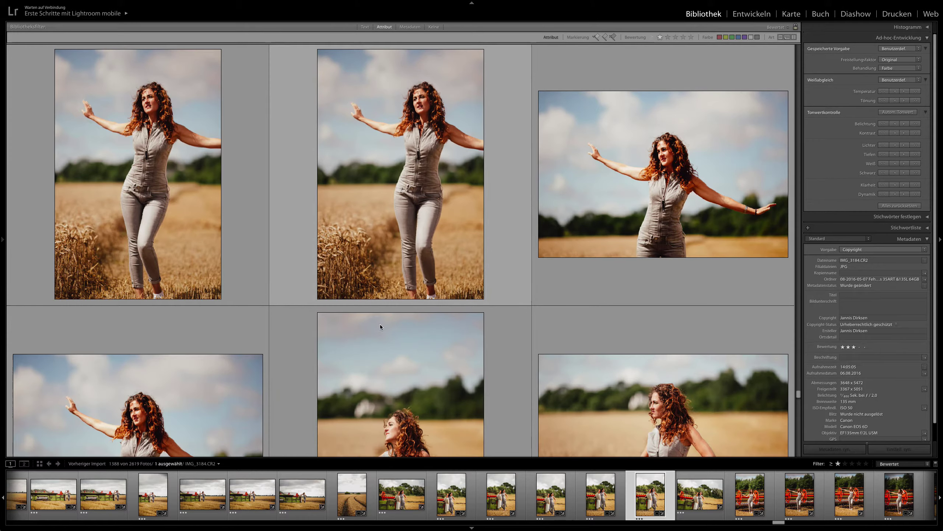
scroll(403, 316, down, 1)
scroll(420, 299, down, 1)
scroll(420, 302, down, 1)
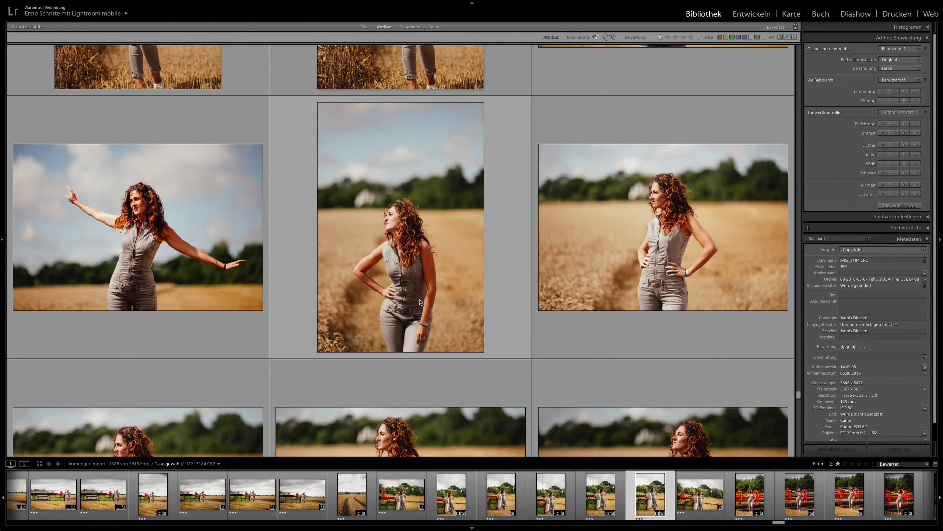
scroll(419, 302, down, 2)
scroll(418, 300, down, 3)
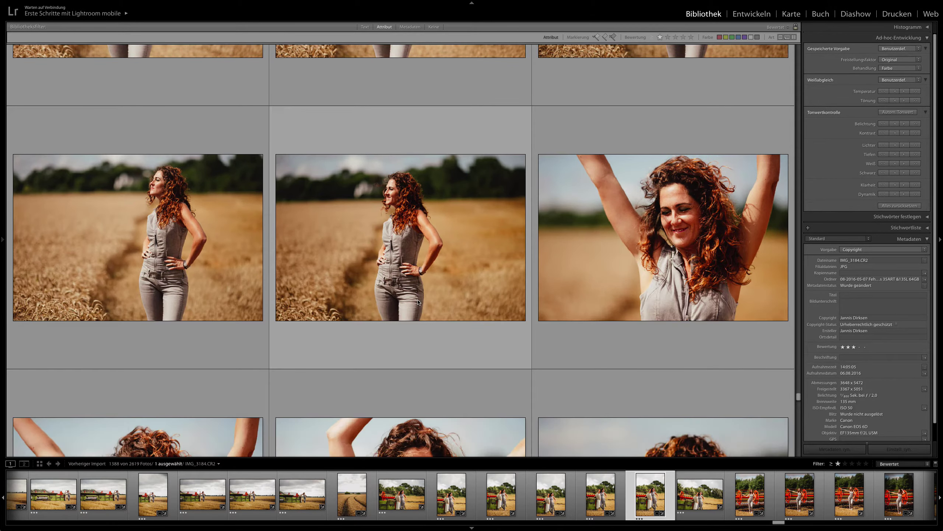
Step: Browse the stubble-field dancing shots, the highland cattle photos and the landscapes along the gravel path
scroll(416, 300, down, 6)
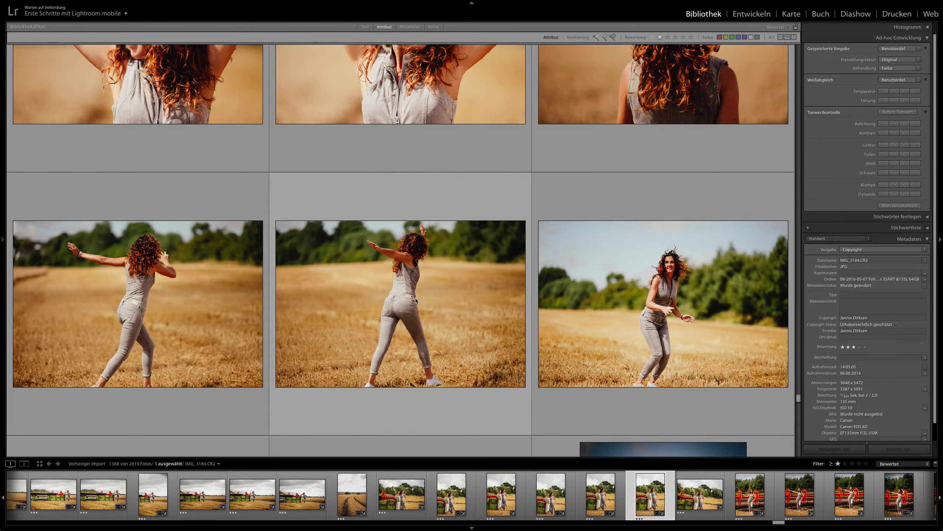
scroll(416, 301, down, 5)
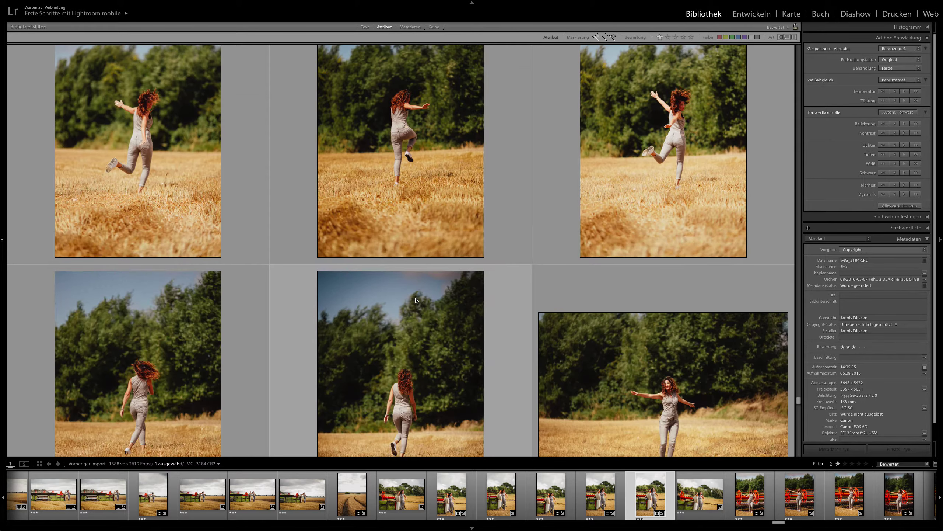
scroll(416, 299, down, 5)
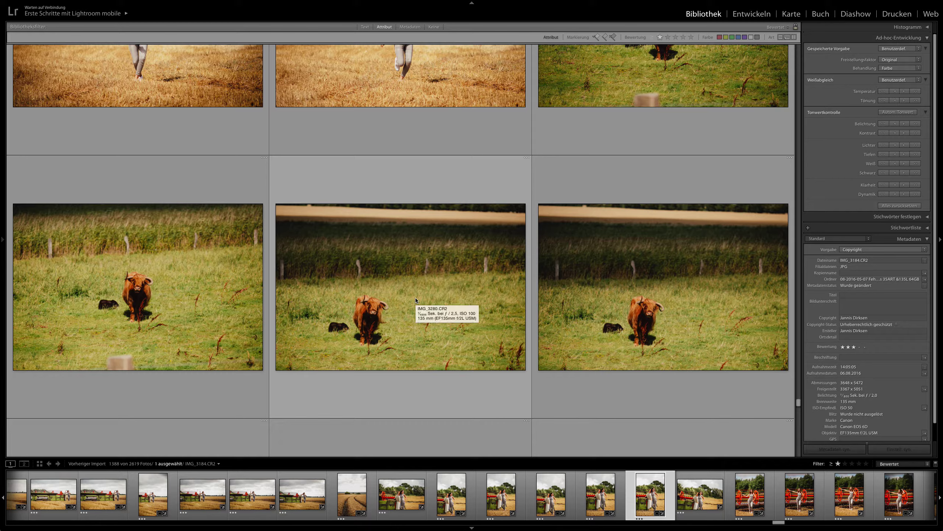
scroll(415, 299, down, 2)
scroll(415, 301, down, 5)
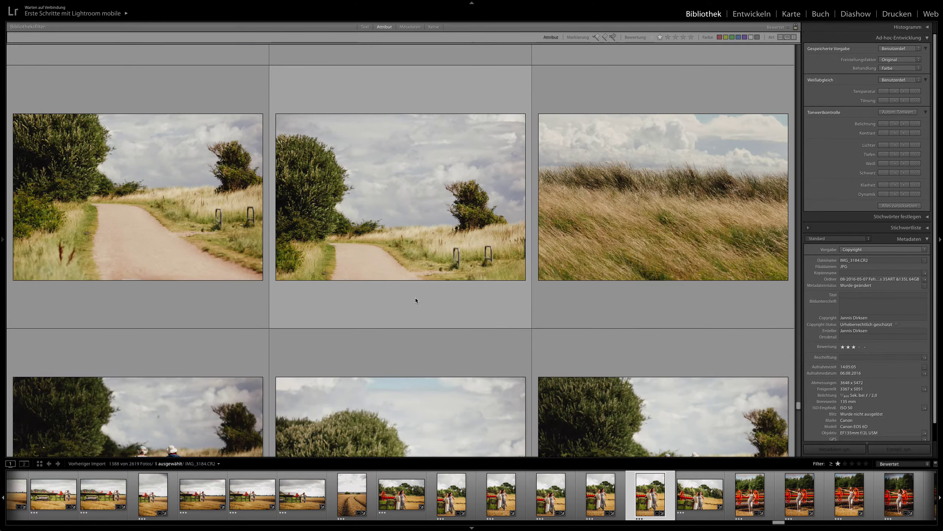
scroll(416, 299, down, 2)
scroll(407, 300, down, 1)
scroll(406, 300, down, 5)
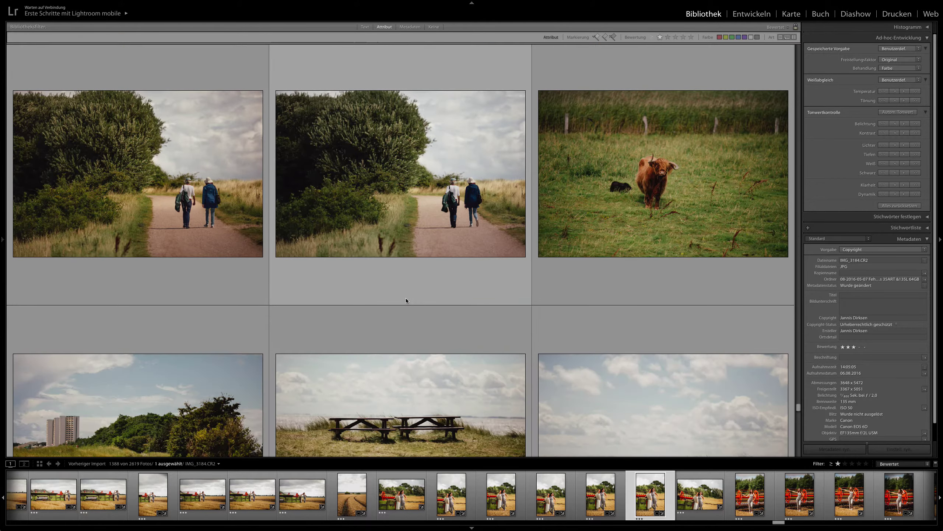
Step: Browse the bicycle shots beside the cattle pasture and the black-and-white and color portraits on the outdoor staircase
scroll(406, 301, down, 3)
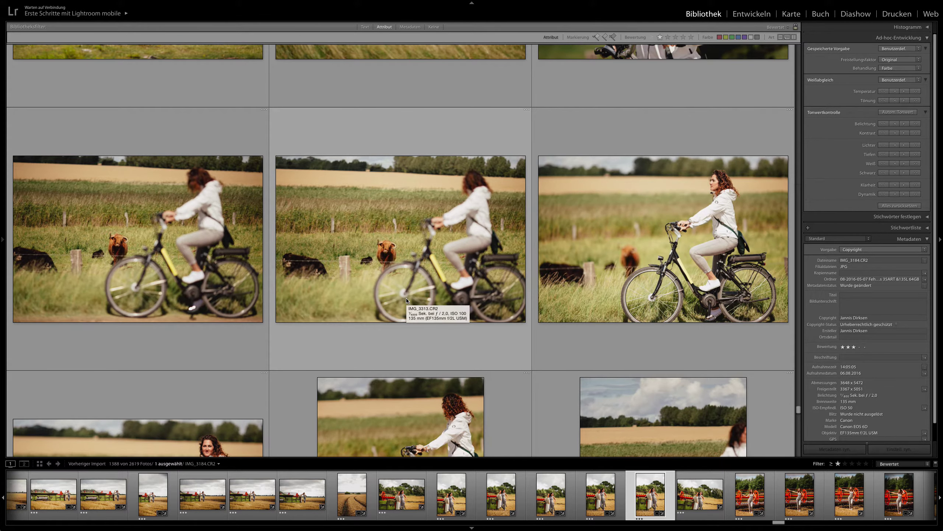
scroll(619, 343, down, 8)
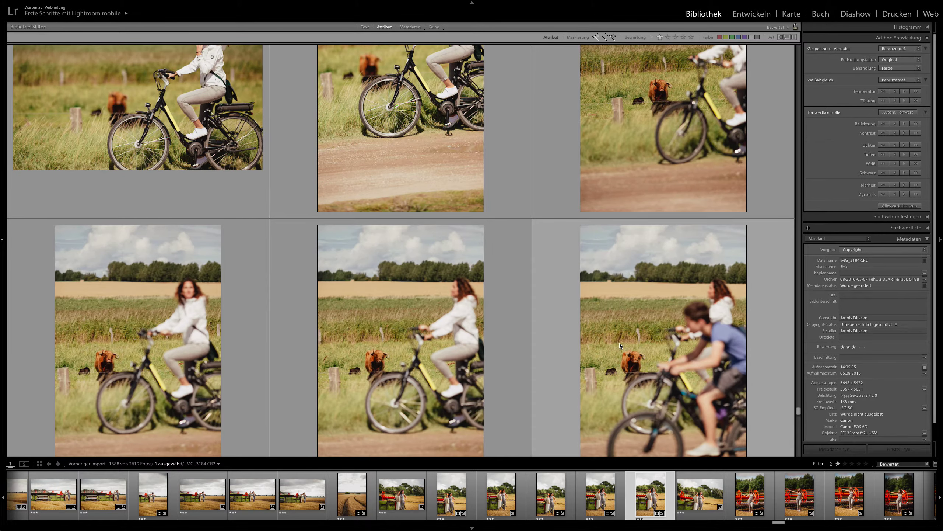
scroll(511, 333, down, 3)
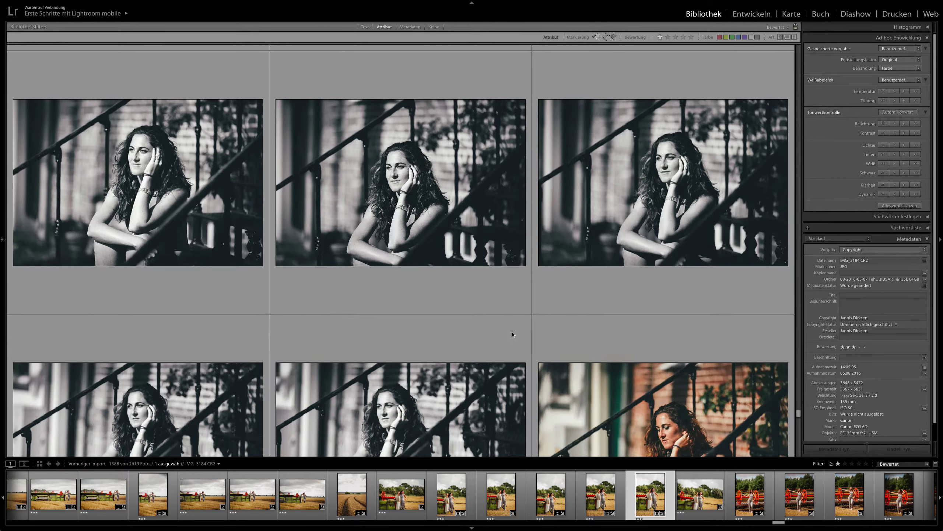
scroll(400, 284, down, 3)
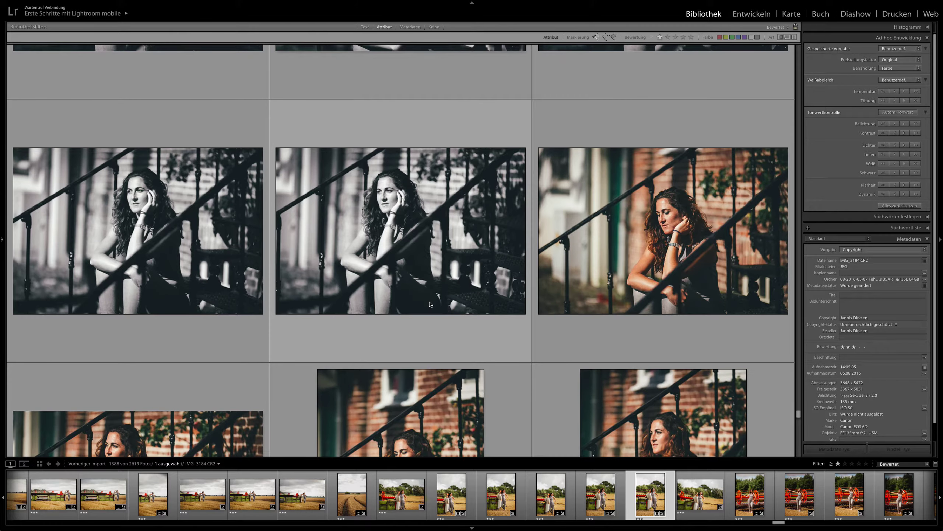
scroll(429, 304, down, 3)
scroll(429, 303, down, 2)
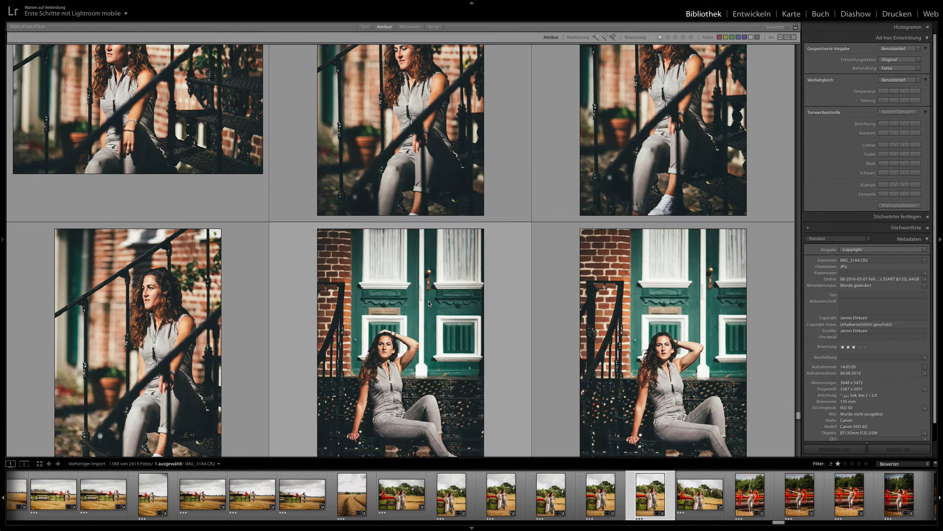
Step: Select the green-door portrait IMG_3361.CR2 and browse the brick-wall and window portraits up to the first sunset photo
click(729, 403)
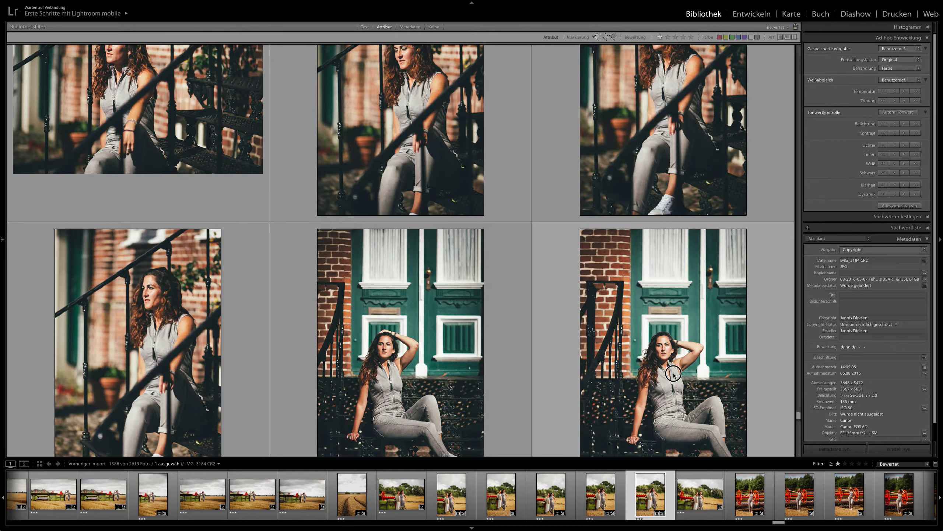
scroll(675, 352, down, 10)
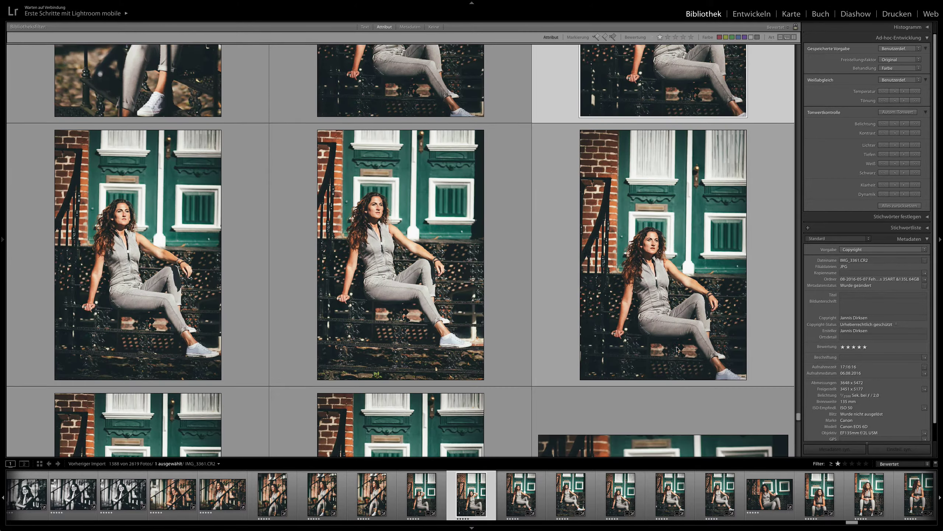
scroll(510, 308, down, 10)
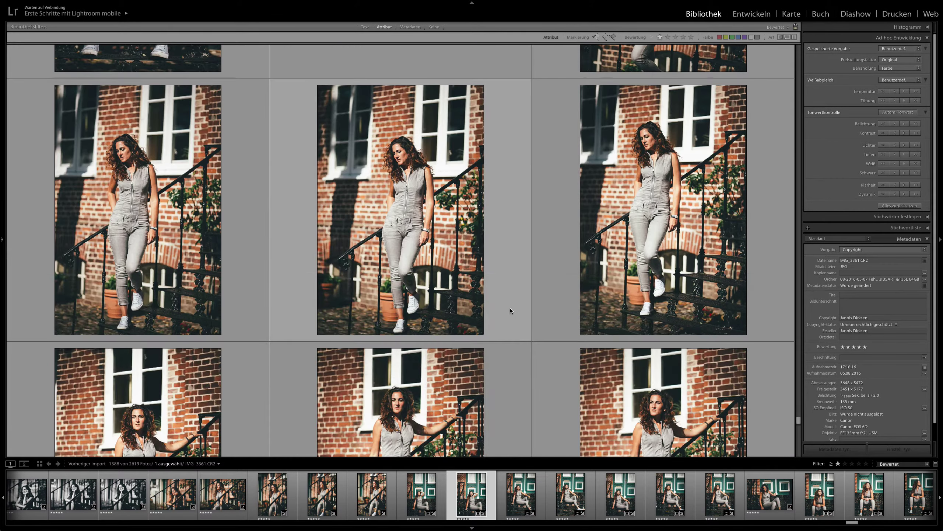
scroll(510, 310, down, 10)
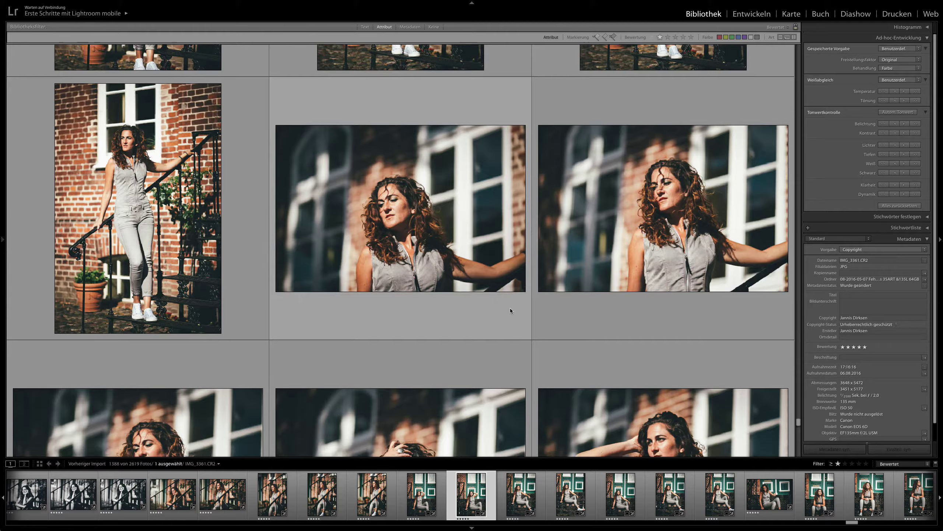
scroll(505, 311, down, 5)
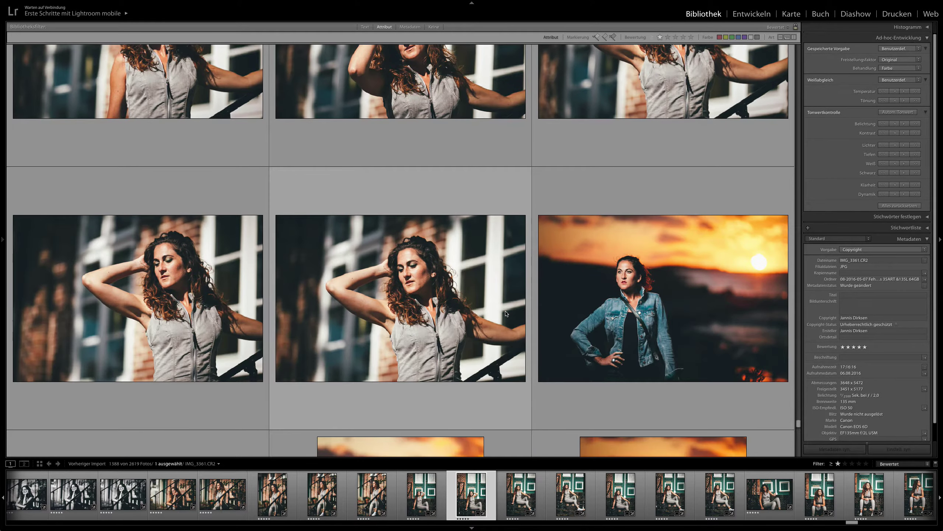
Step: Select in turn the window portrait IMG_3402.CR2 and the sunset denim-jacket portraits IMG_3404.CR2 and IMG_3405.CR2
click(305, 221)
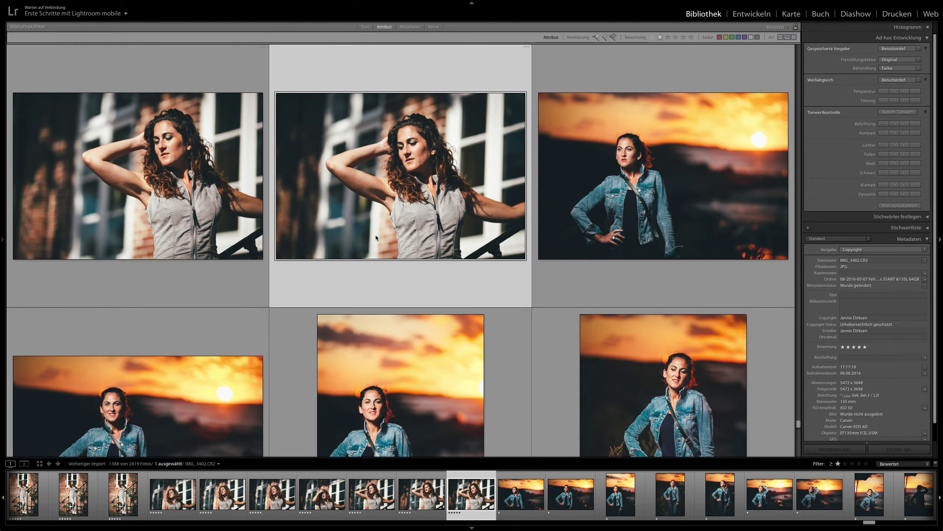
click(619, 229)
scroll(181, 226, down, 3)
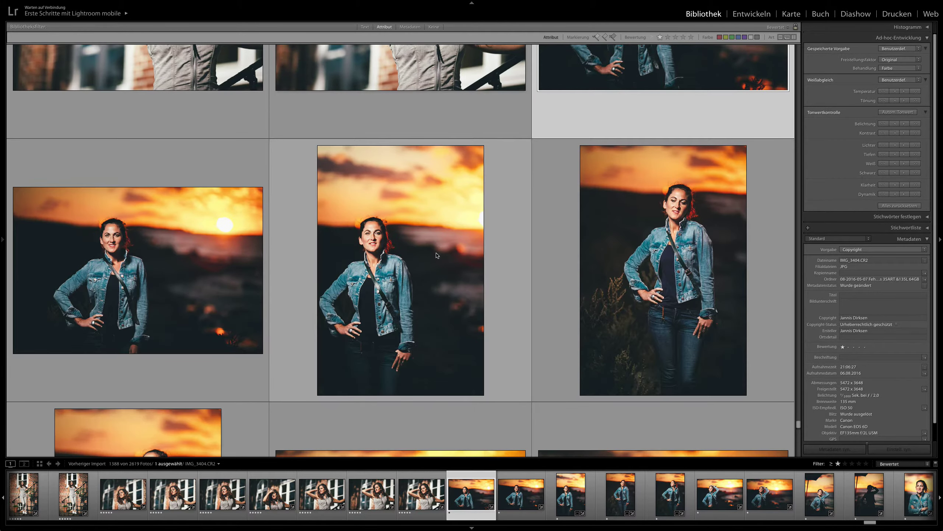
click(169, 234)
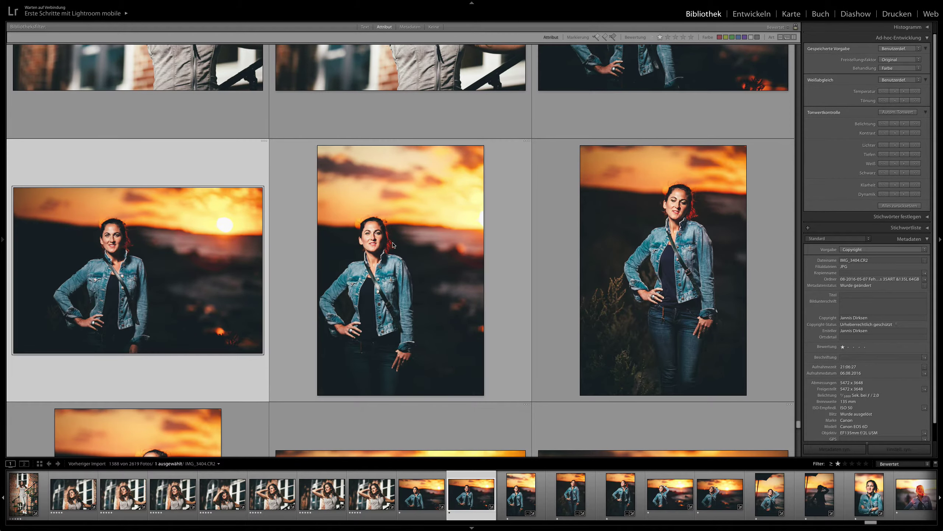
Step: Browse the following sunset portraits and select IMG_3411.CR2 with the hand raised to the head
scroll(406, 288, down, 7)
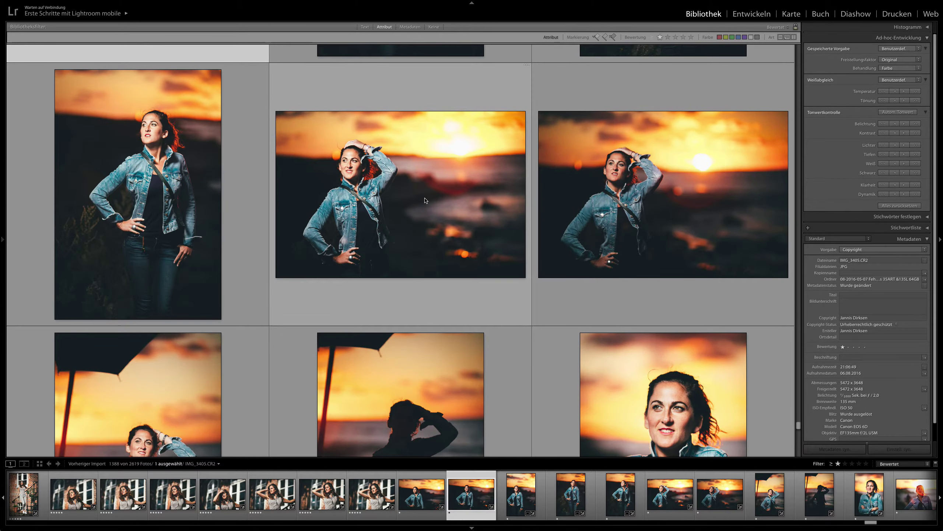
scroll(426, 201, down, 3)
scroll(425, 197, up, 3)
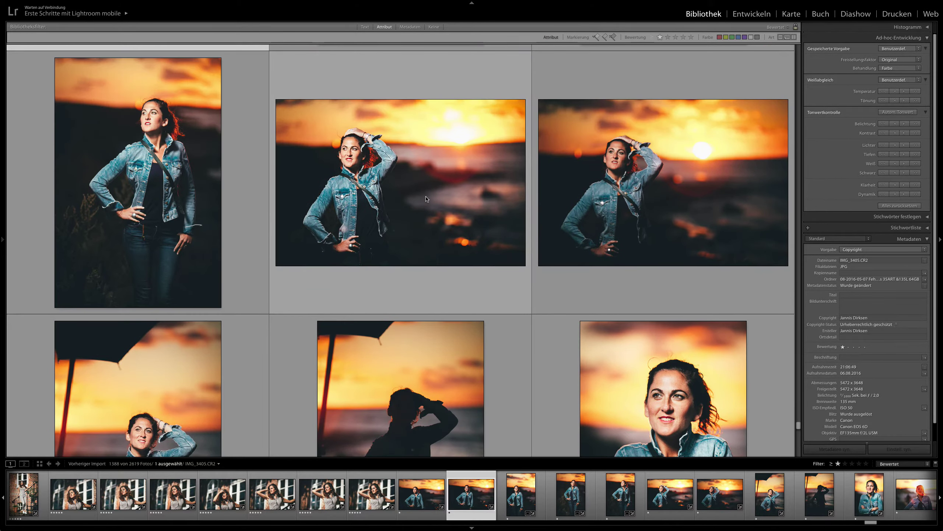
click(425, 200)
Step: Open the sunset silhouette under the parasol, IMG_3414.CR2, in the Develop module
scroll(423, 198, down, 5)
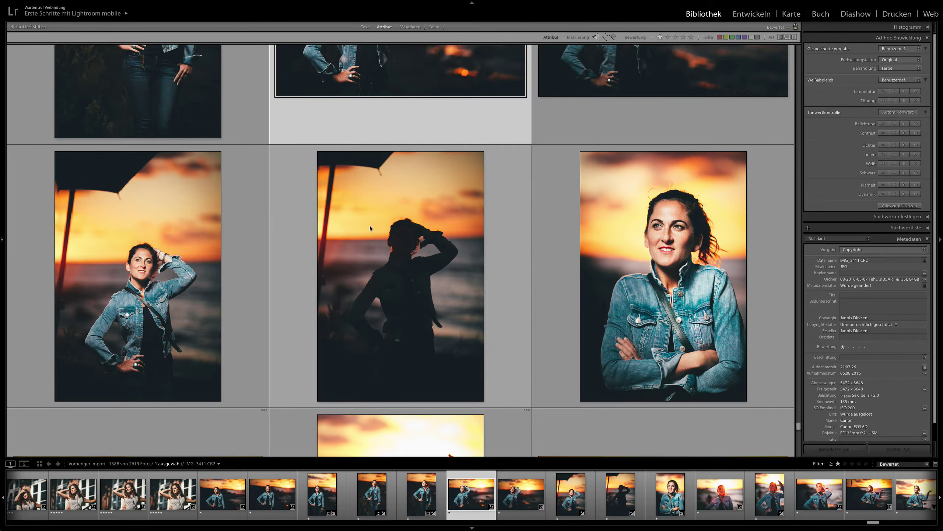
click(366, 213)
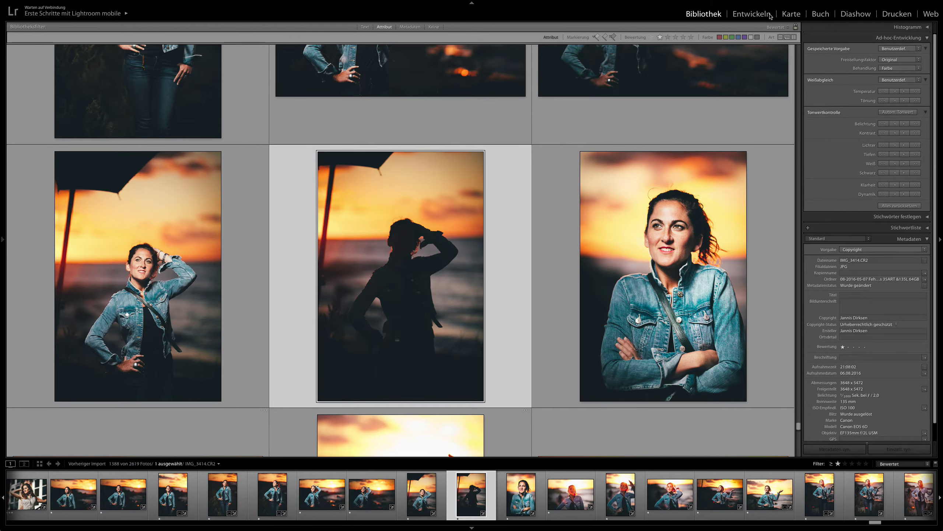
click(770, 15)
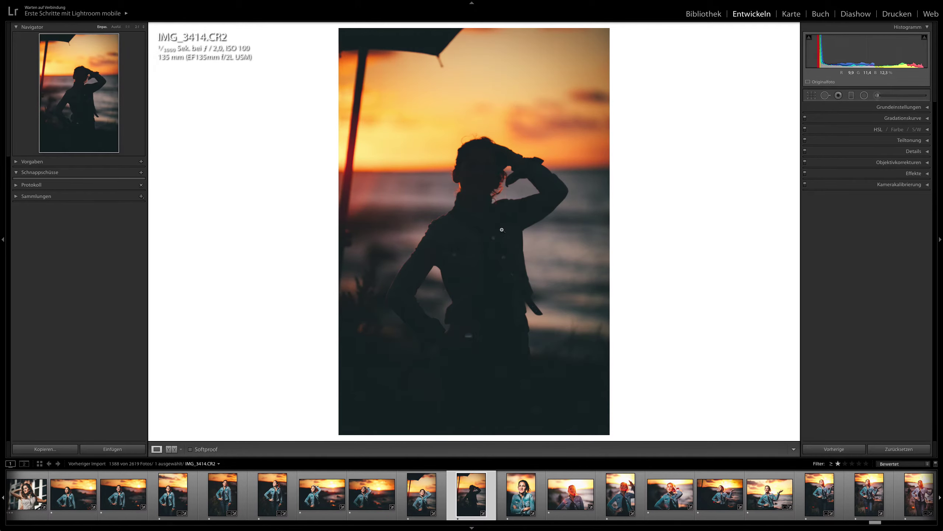